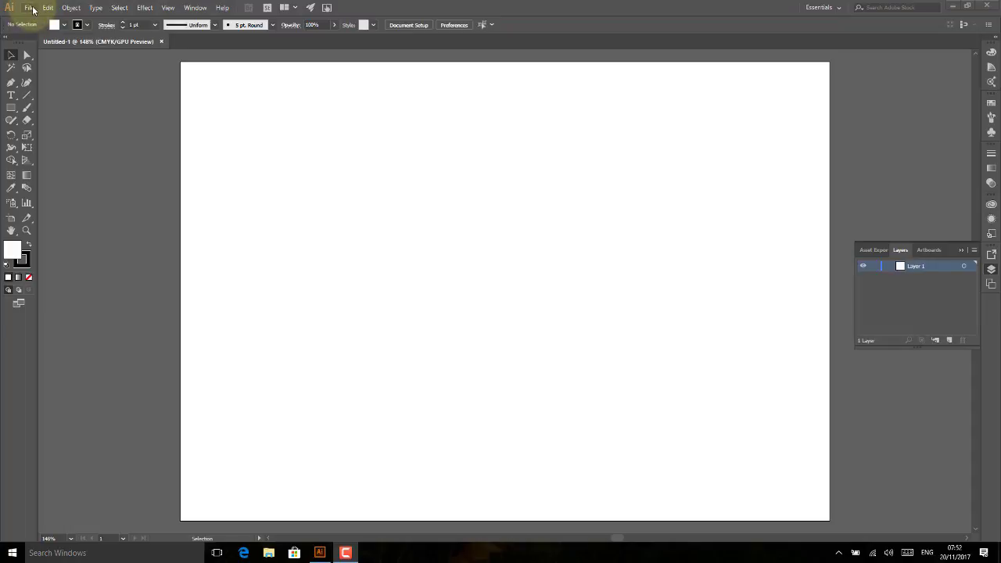
Open the File menu on the blank document to reach the Place command.
{"action": "left_click", "coordinate": [33, 10]}
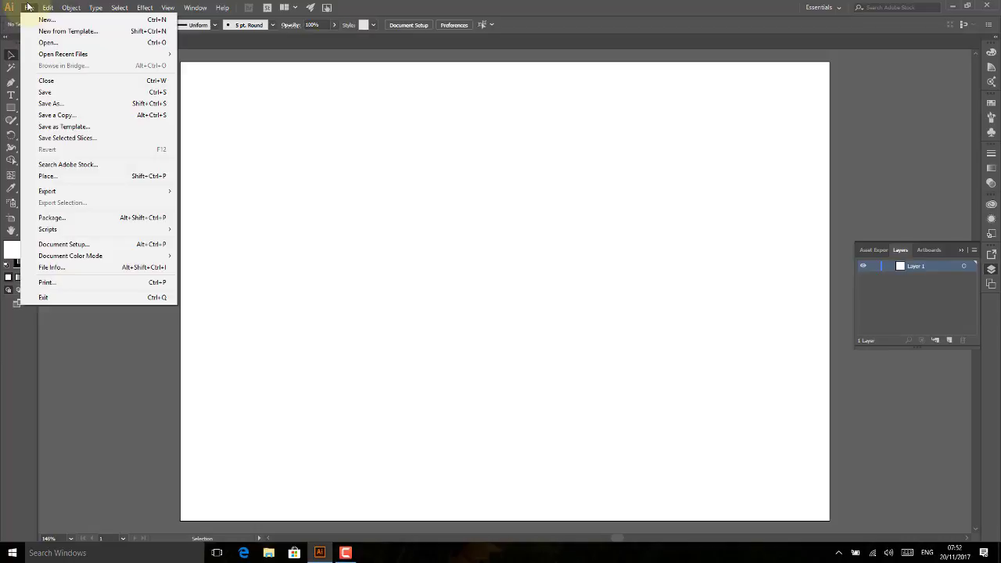
Place the LOGO preto.png image on the artboard.
{"action": "left_click", "coordinate": [71, 180]}
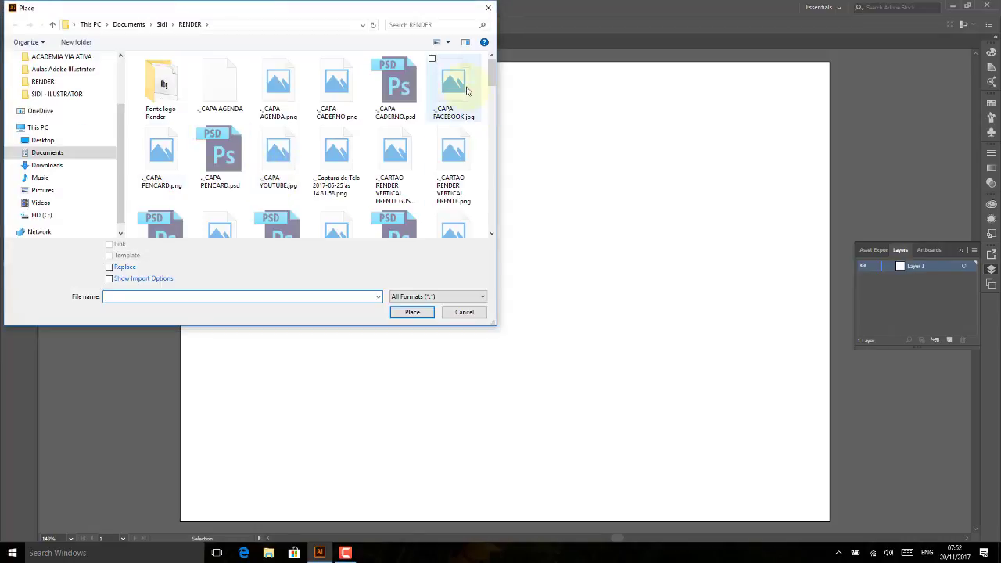
{"action": "left_click_drag", "start_coordinate": [493, 67], "coordinate": [493, 214]}
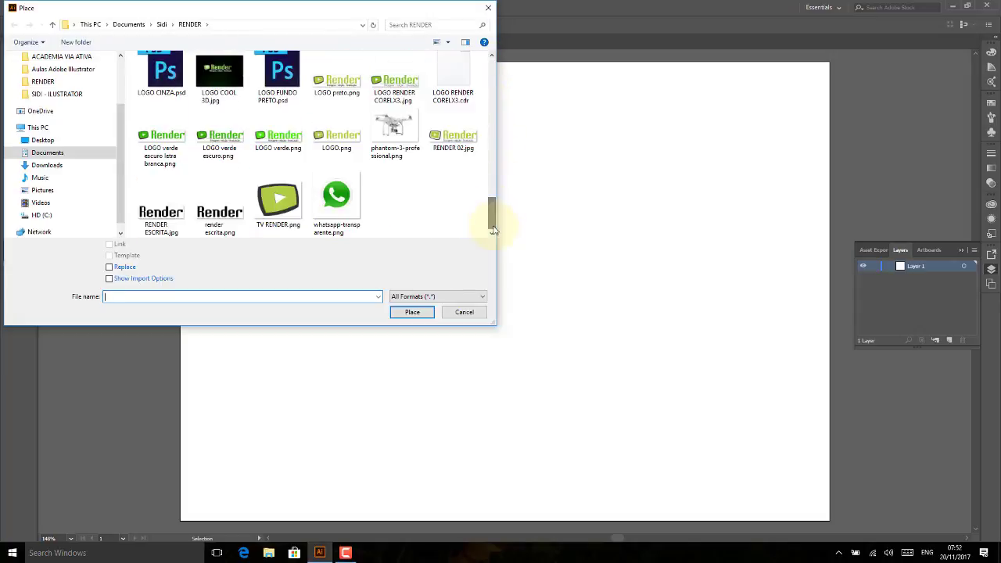
{"action": "left_click", "coordinate": [338, 82]}
{"action": "left_click", "coordinate": [412, 312]}
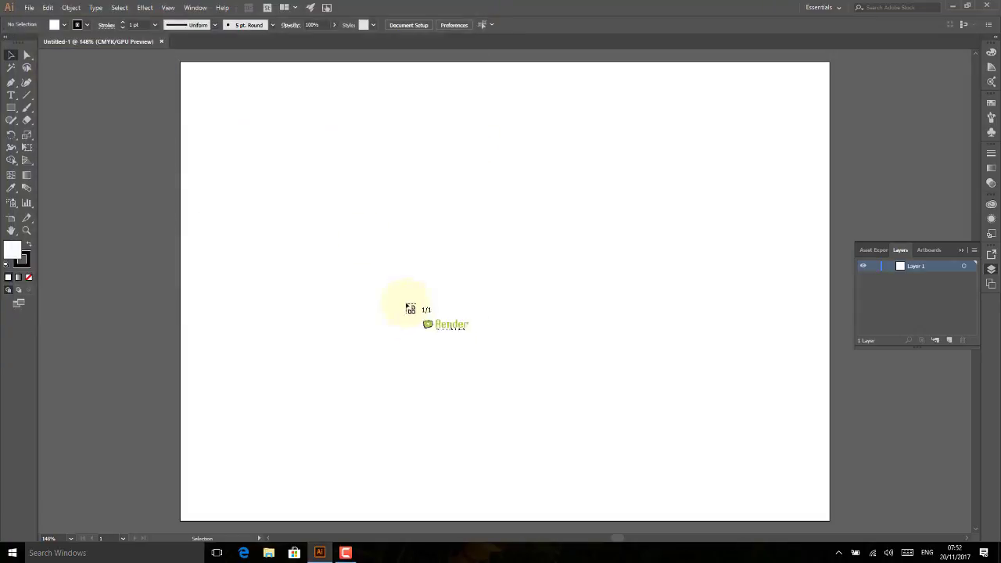
{"action": "left_click", "coordinate": [207, 128]}
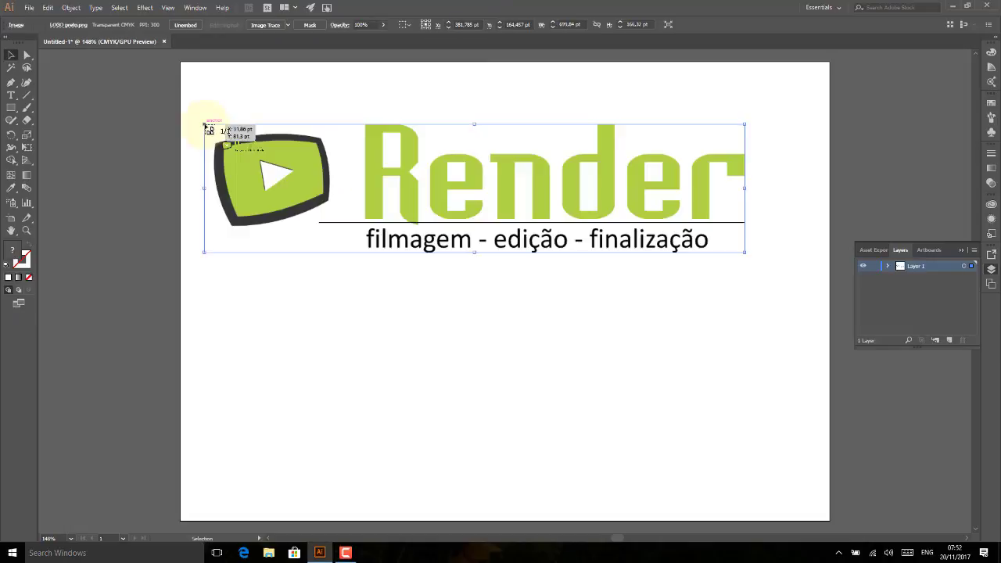
Move the placed logo down and right on the artboard, then select it.
{"action": "left_click", "coordinate": [110, 75]}
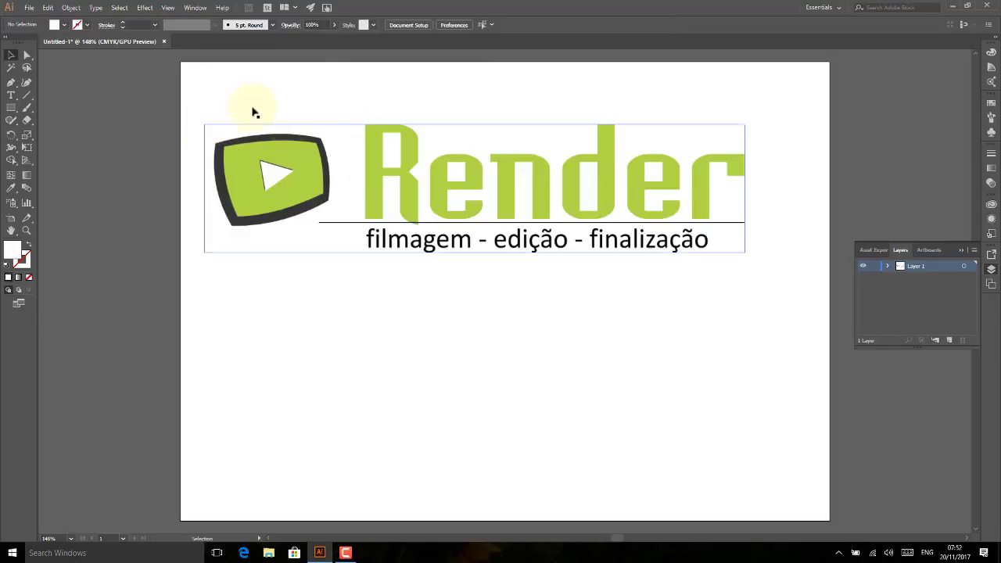
{"action": "left_click_drag", "start_coordinate": [309, 176], "coordinate": [336, 266]}
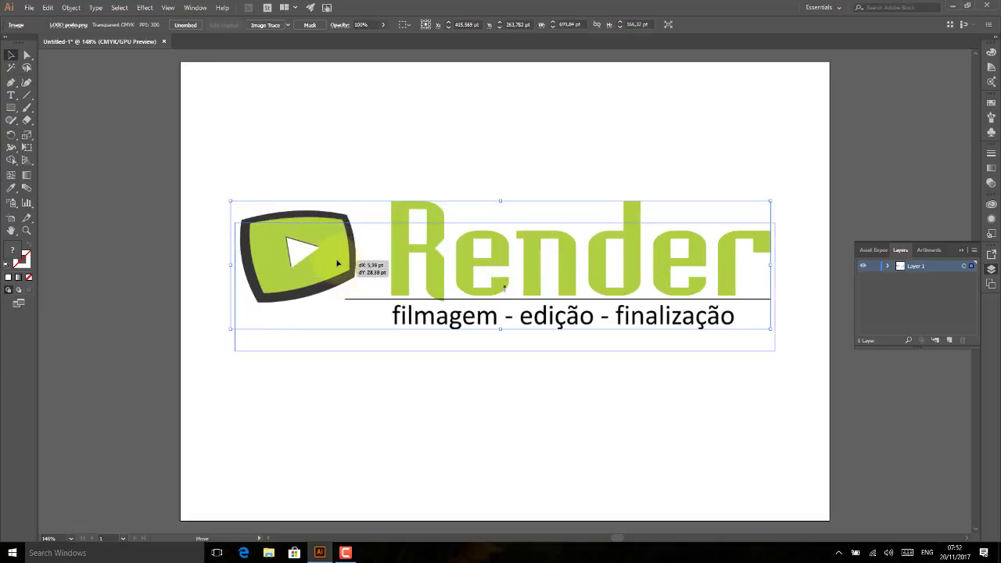
{"action": "left_click", "coordinate": [332, 177]}
{"action": "left_click", "coordinate": [340, 251]}
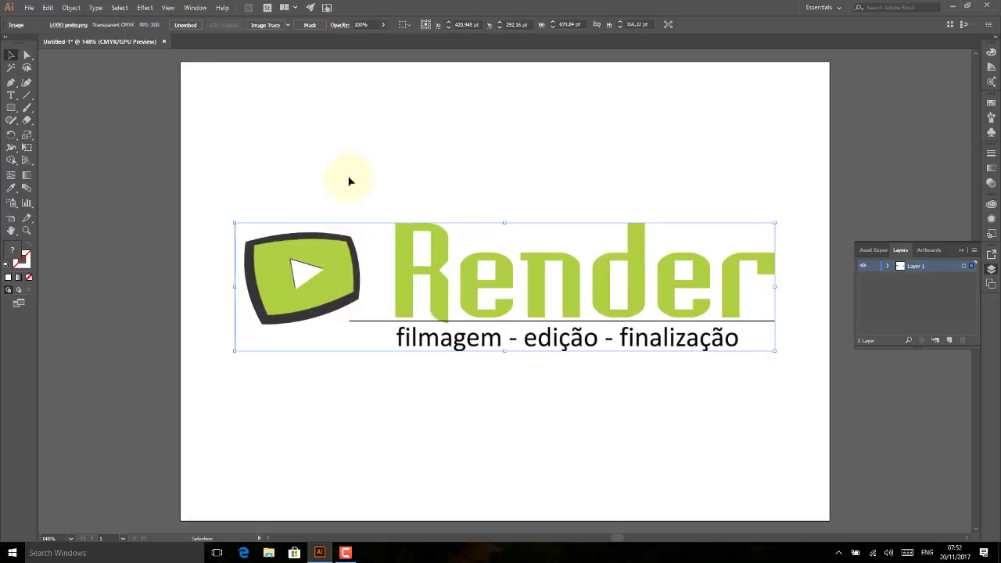
{"action": "left_click", "coordinate": [351, 185]}
{"action": "left_click", "coordinate": [345, 251]}
{"action": "left_click", "coordinate": [346, 186]}
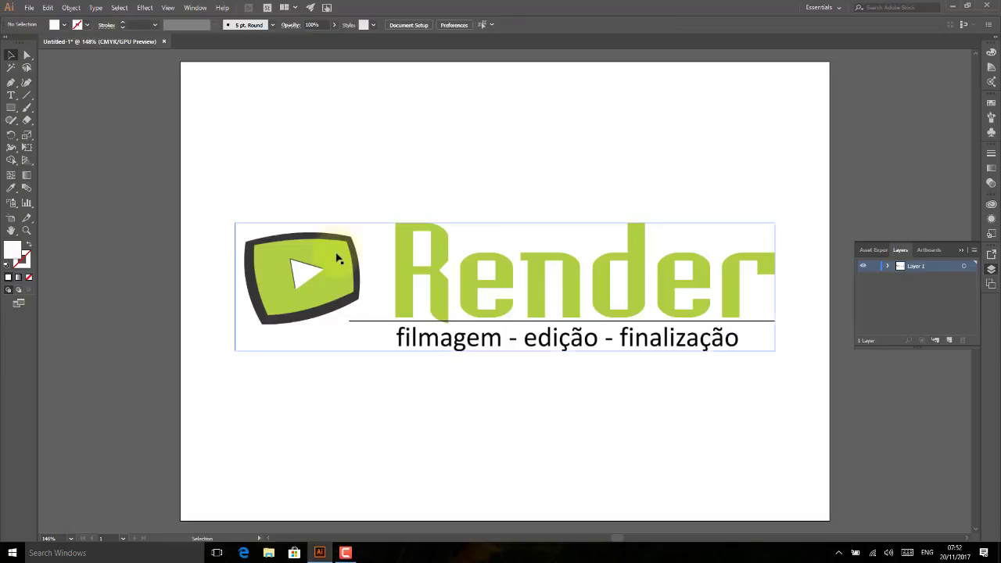
{"action": "left_click", "coordinate": [336, 257]}
{"action": "left_click", "coordinate": [358, 181]}
{"action": "left_click", "coordinate": [347, 253]}
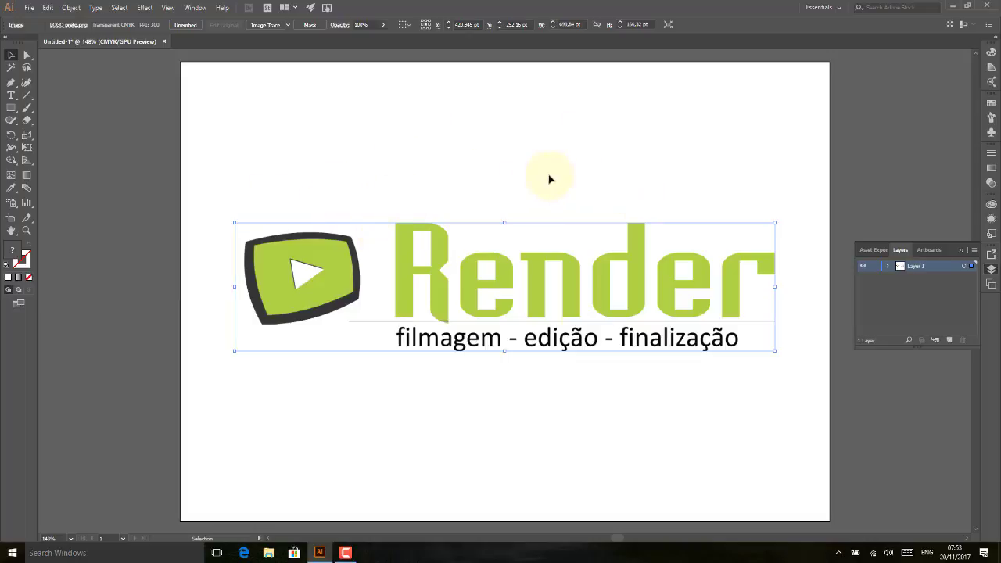
Reposition the Render logo higher on the artboard.
{"action": "left_click_drag", "start_coordinate": [442, 263], "coordinate": [435, 149]}
{"action": "left_click", "coordinate": [429, 269]}
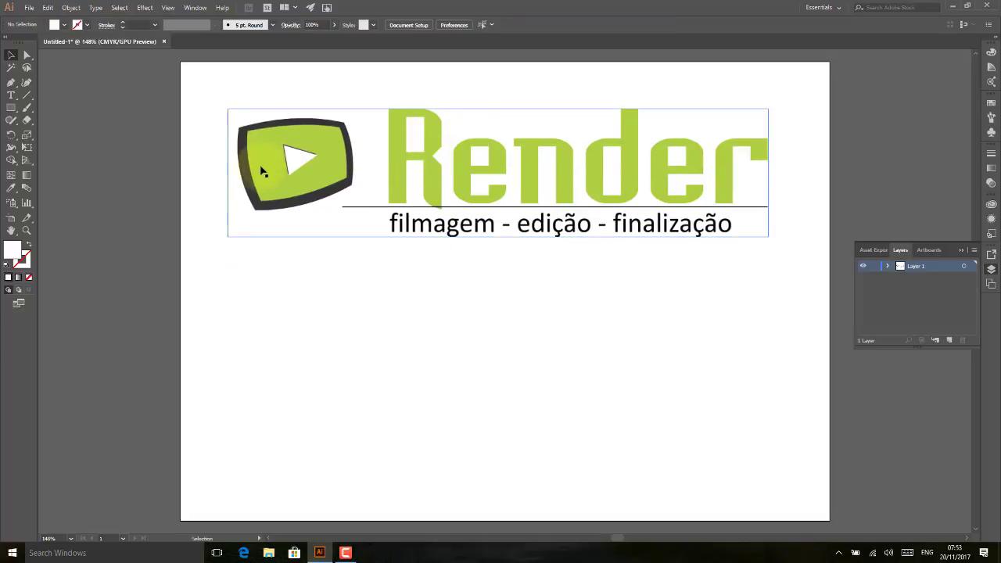
{"action": "left_click_drag", "start_coordinate": [263, 172], "coordinate": [287, 194]}
{"action": "left_click", "coordinate": [591, 420]}
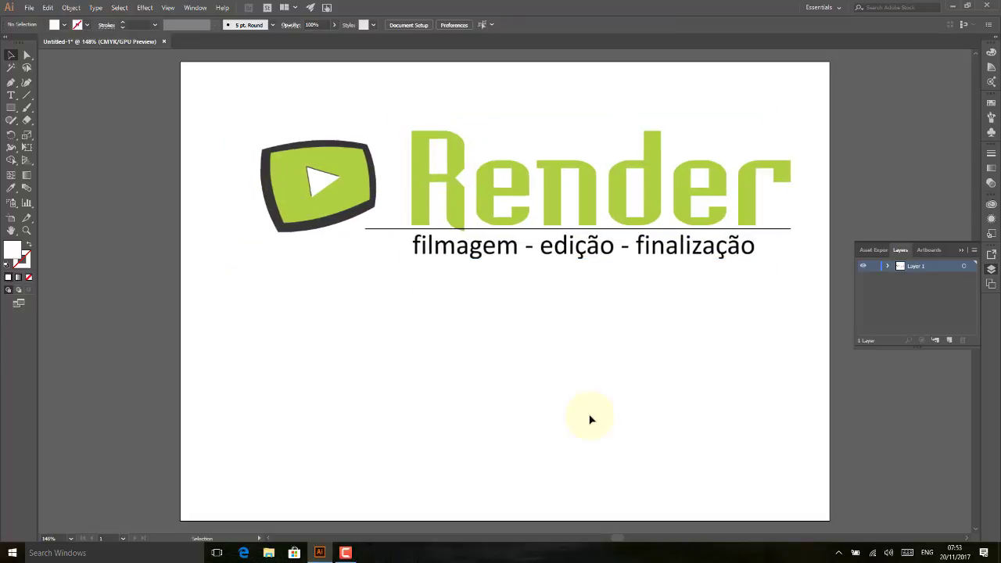
Zoom to 300% on the play icon and add Layer 2 above Layer 1.
{"action": "key", "text": "ctrl+plus"}
{"action": "key", "text": "ctrl+plus"}
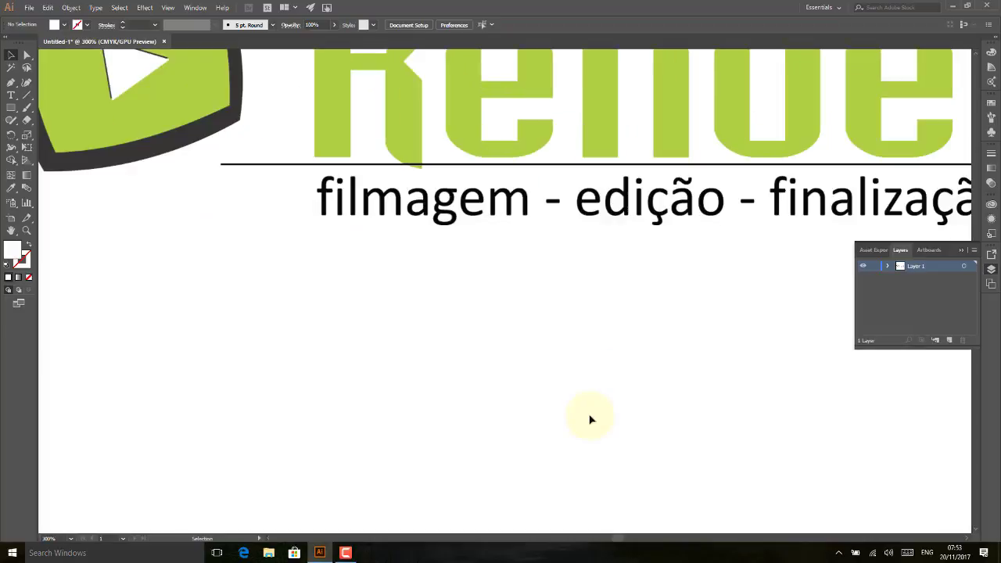
{"action": "left_click_drag", "start_coordinate": [470, 290], "coordinate": [603, 469]}
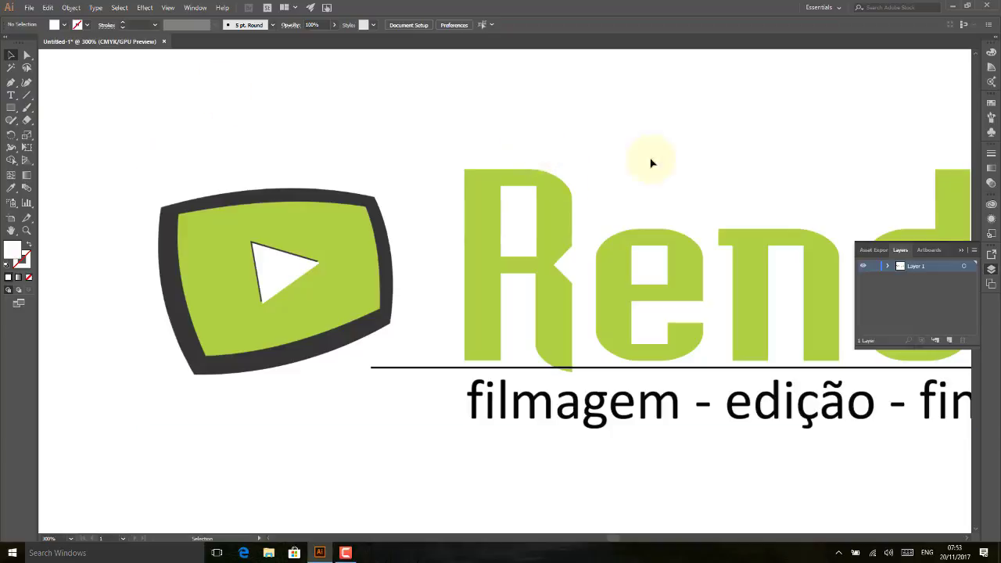
{"action": "left_click", "coordinate": [950, 340]}
Try starting a Pen path at the play icon's top-left corner.
{"action": "left_click", "coordinate": [11, 82]}
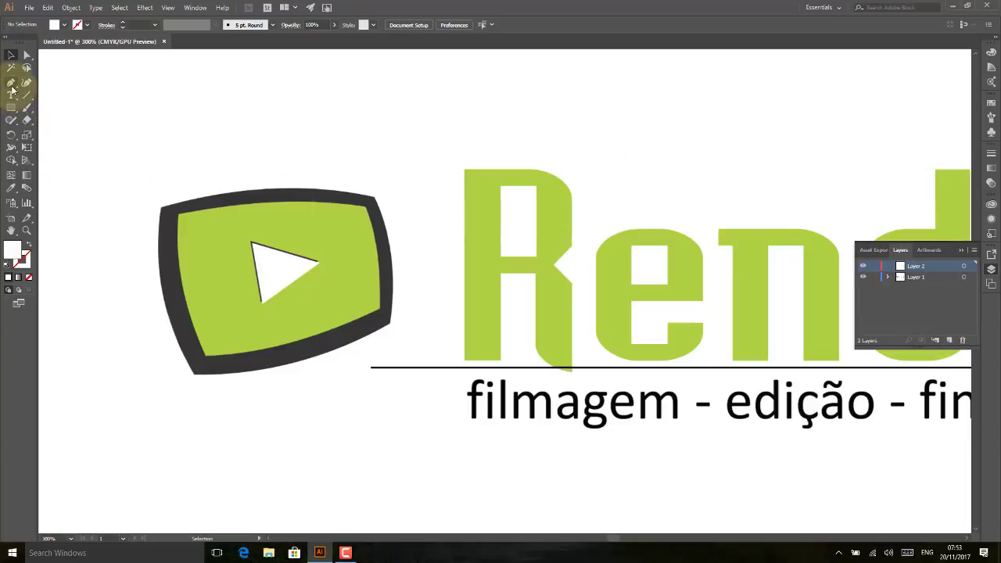
{"action": "left_click", "coordinate": [160, 211]}
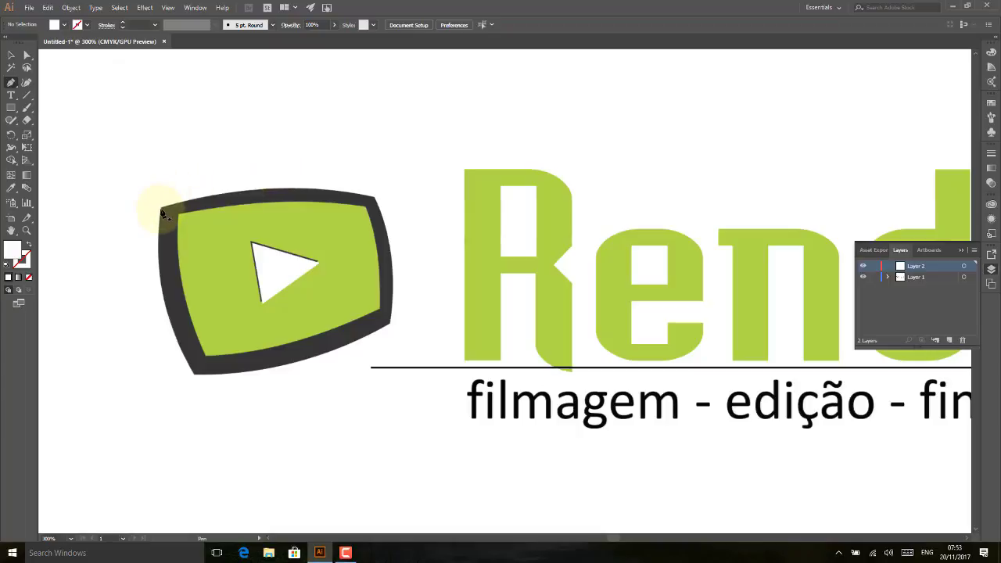
{"action": "left_click", "coordinate": [12, 82]}
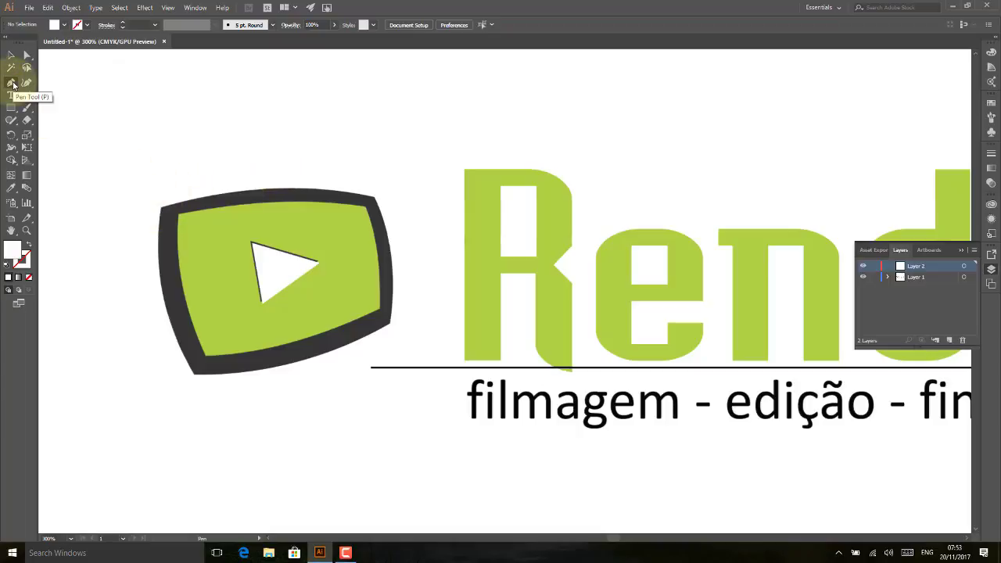
{"action": "left_click", "coordinate": [159, 213]}
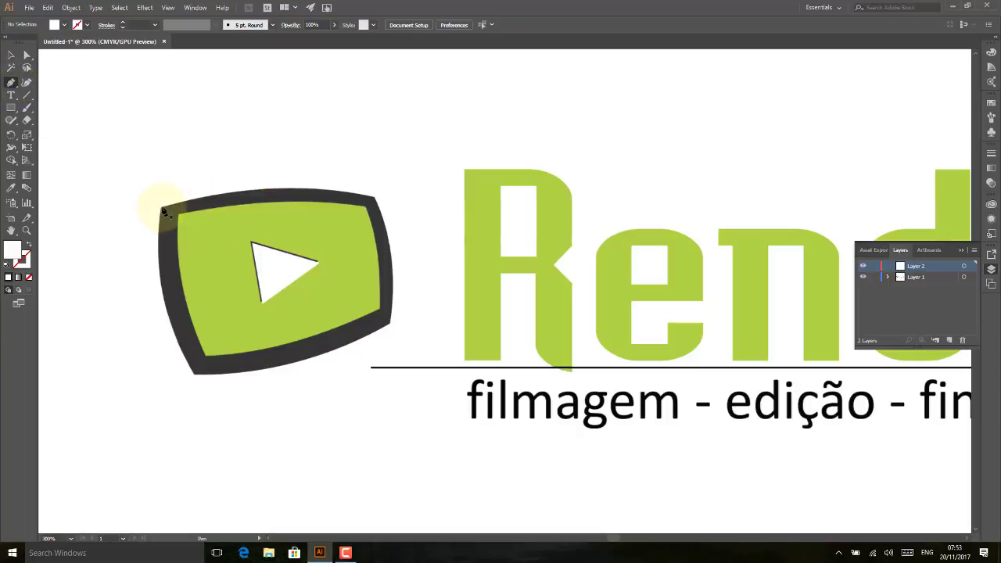
Lock Layer 1 and set its Dim Images to 20%.
{"action": "left_click", "coordinate": [924, 279]}
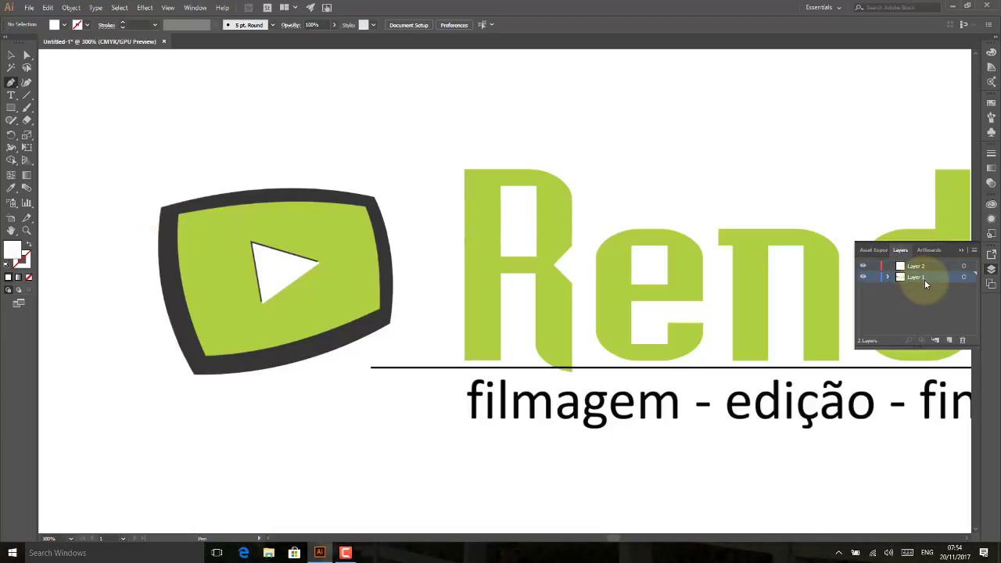
{"action": "left_click", "coordinate": [875, 278]}
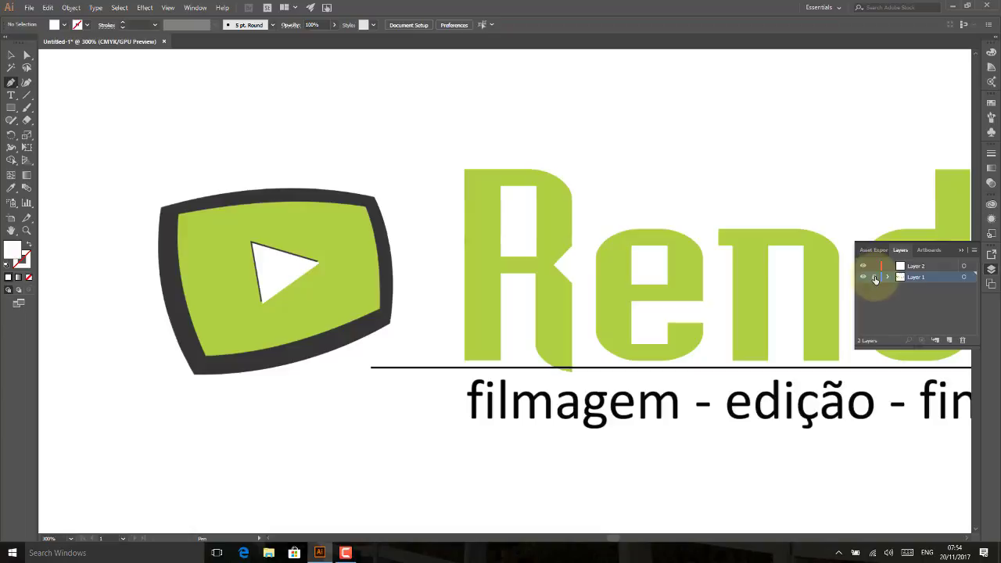
{"action": "double_click", "coordinate": [939, 277]}
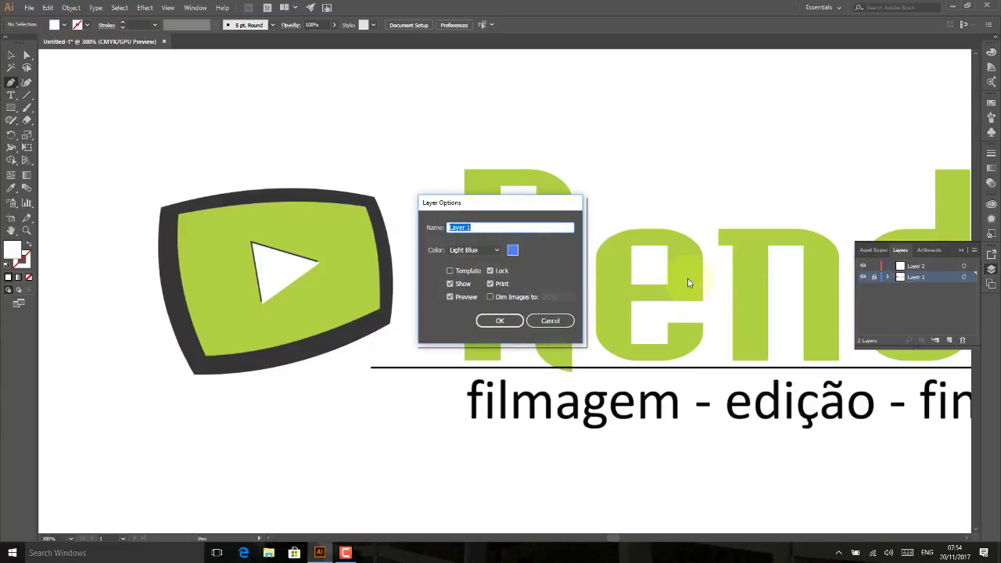
{"action": "left_click", "coordinate": [506, 297]}
{"action": "type", "text": "20"}
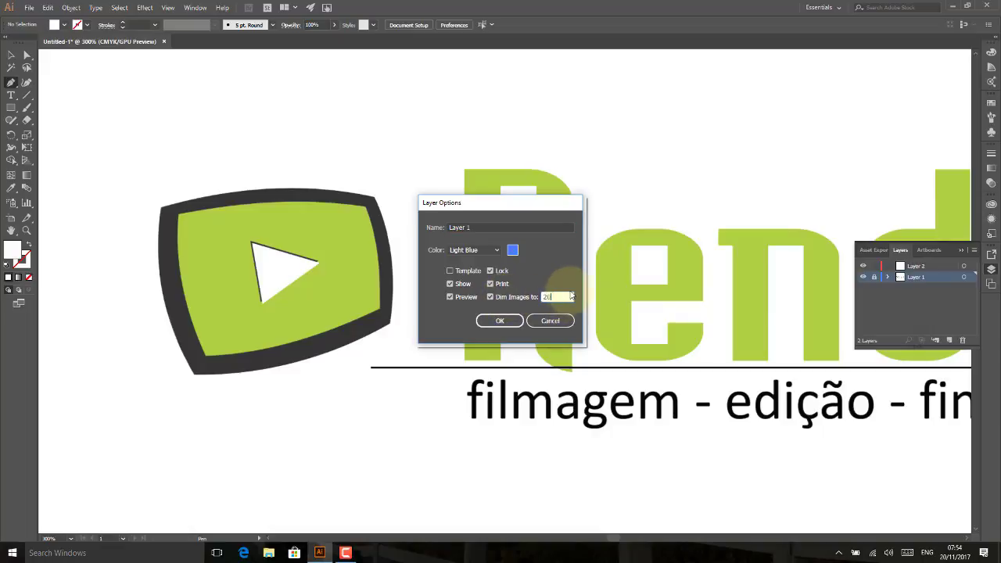
{"action": "left_click", "coordinate": [497, 321]}
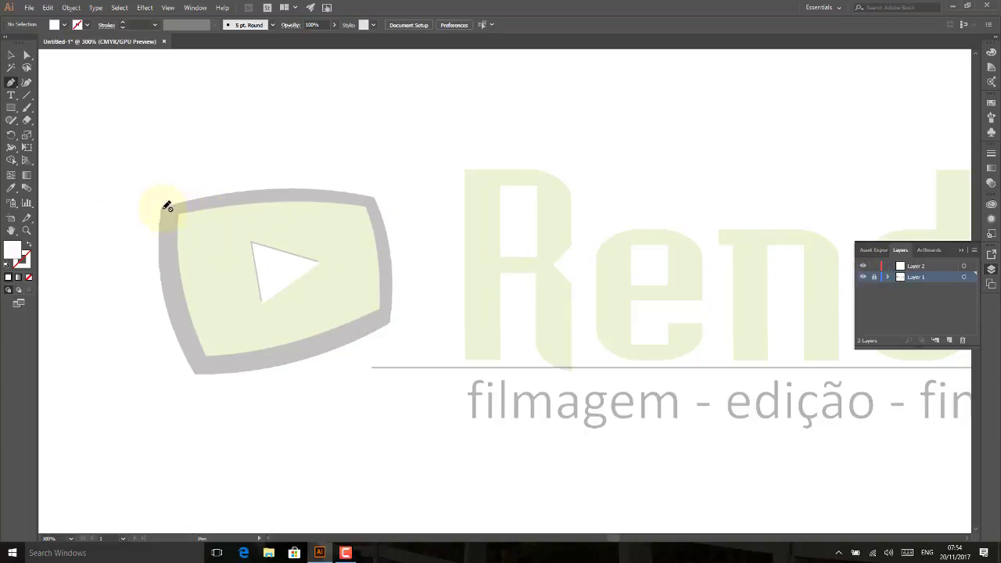
On Layer 2, draw a curved Pen path along the icon frame's top edge.
{"action": "left_click", "coordinate": [926, 267]}
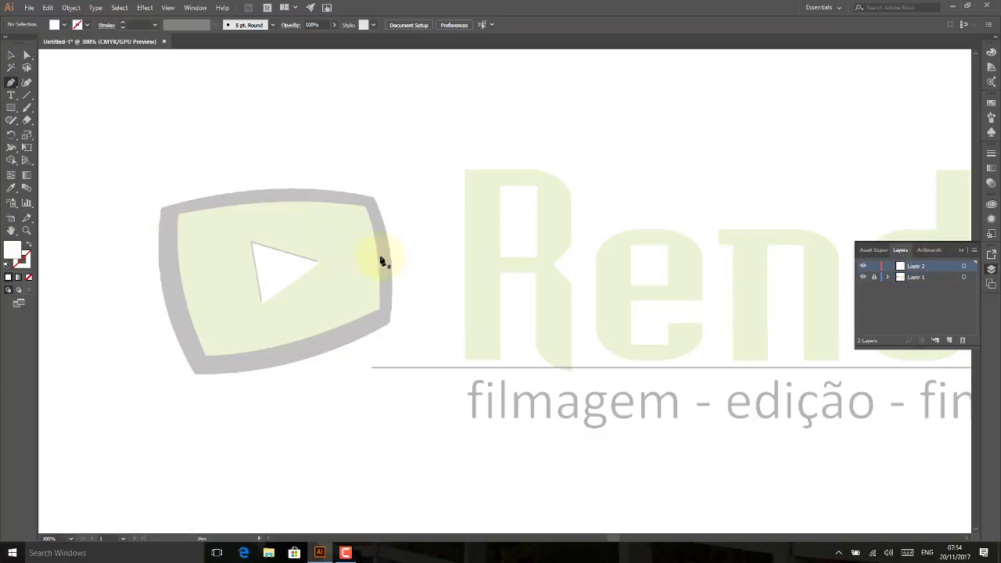
{"action": "left_click", "coordinate": [162, 210]}
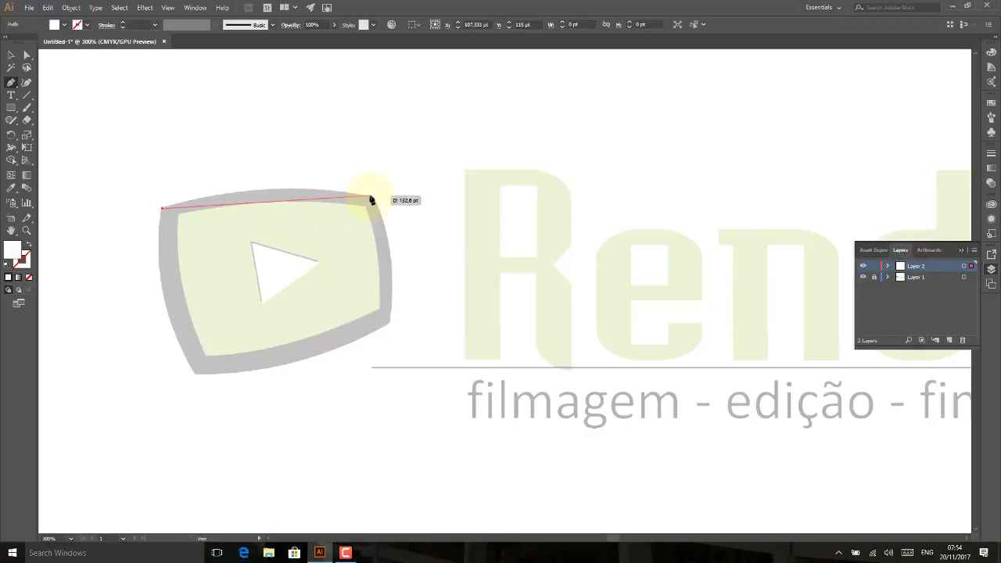
{"action": "left_click_drag", "start_coordinate": [374, 197], "coordinate": [523, 218]}
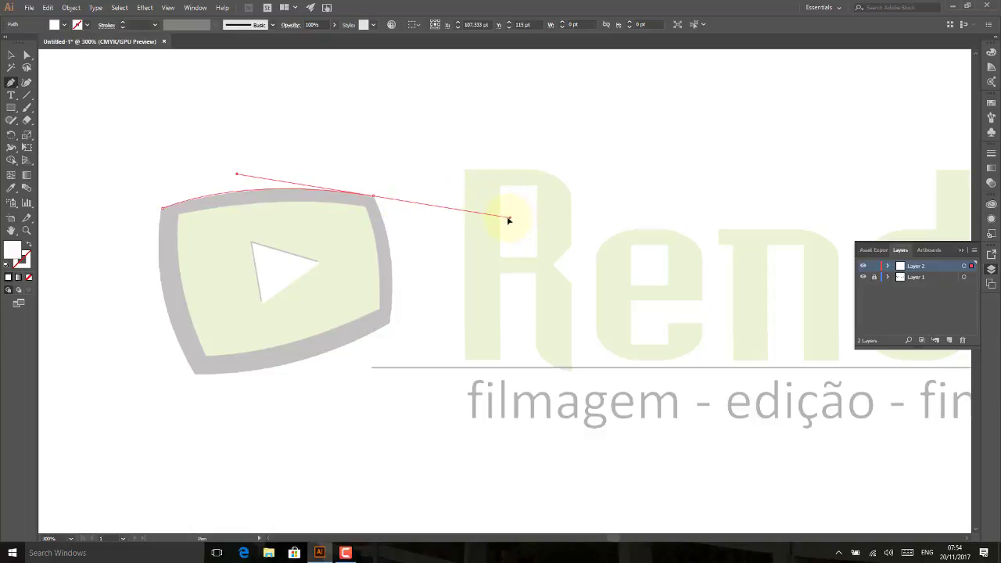
{"action": "left_click_drag", "start_coordinate": [523, 218], "coordinate": [492, 220]}
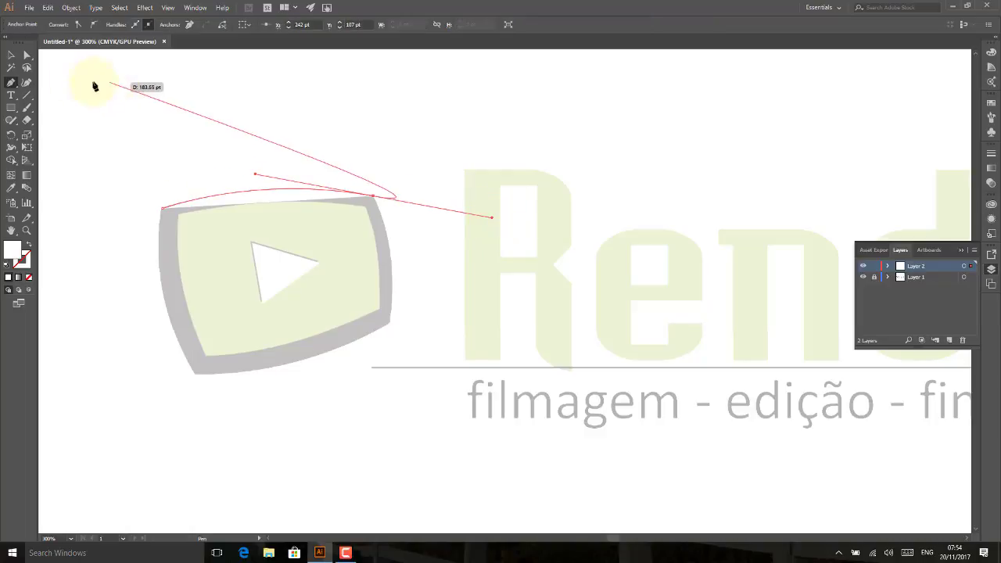
{"action": "left_click", "coordinate": [11, 54]}
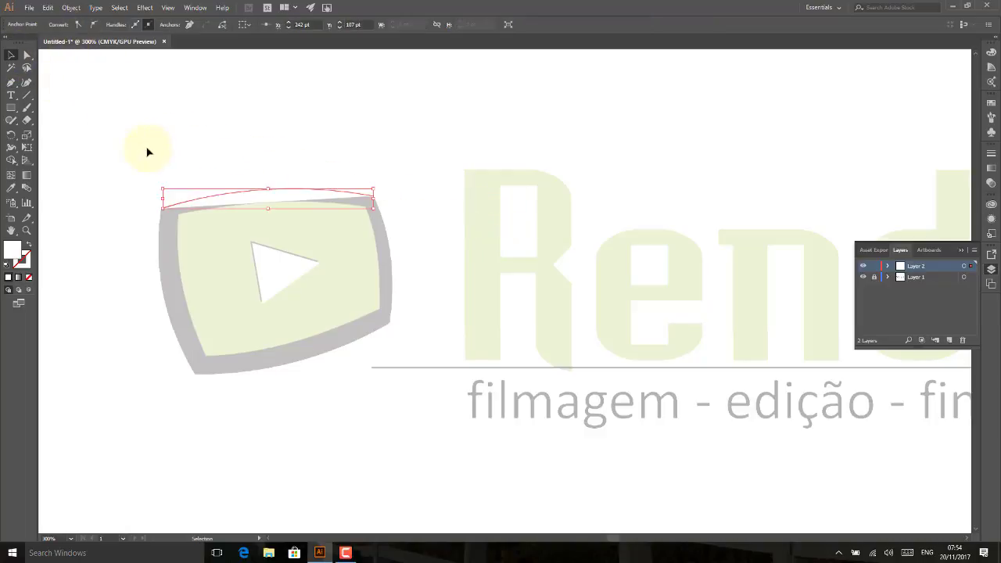
Give the traced curve no fill and a 1 pt black stroke.
{"action": "left_click", "coordinate": [244, 194]}
{"action": "left_click", "coordinate": [64, 25]}
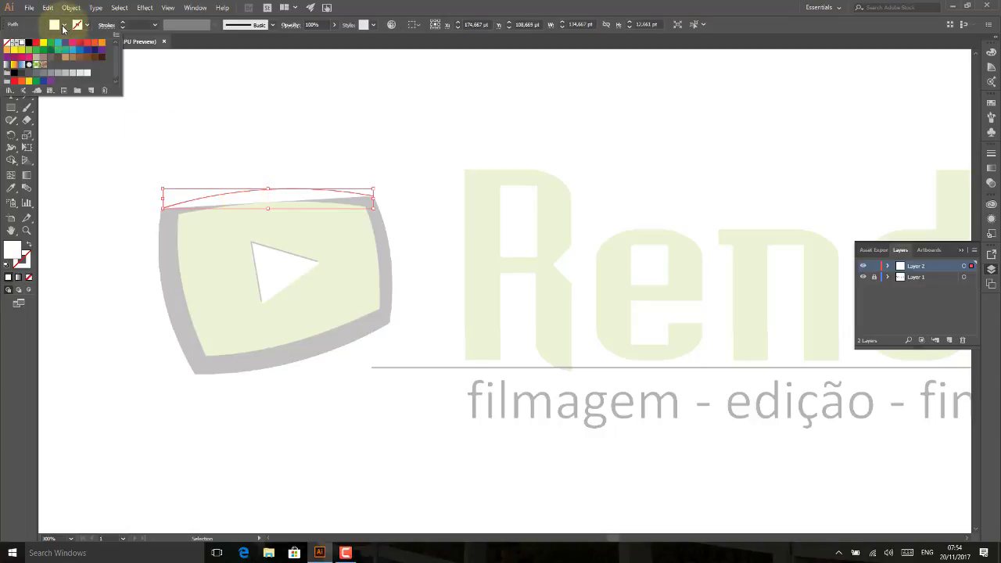
{"action": "left_click", "coordinate": [7, 43]}
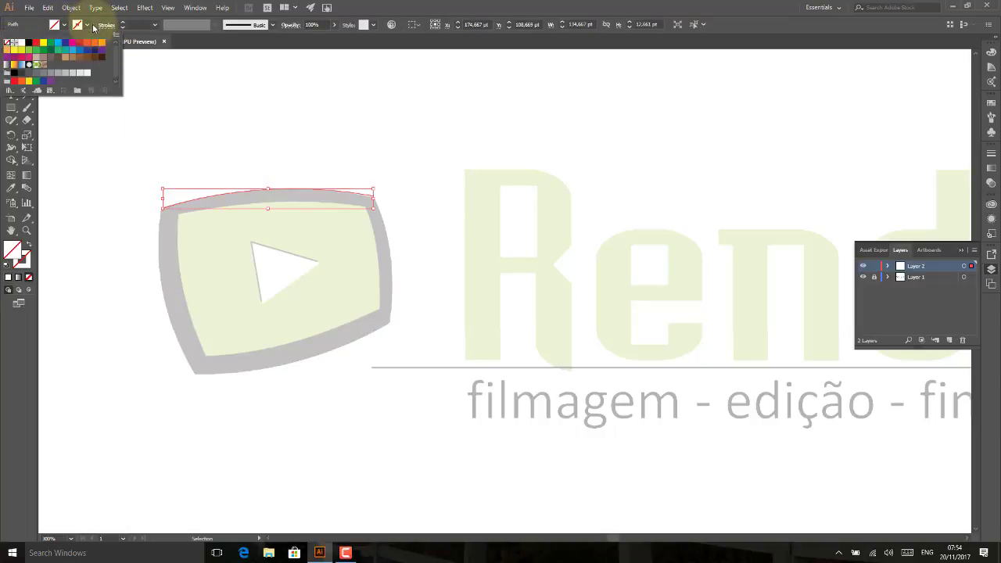
{"action": "left_click", "coordinate": [92, 30]}
{"action": "left_click", "coordinate": [64, 25]}
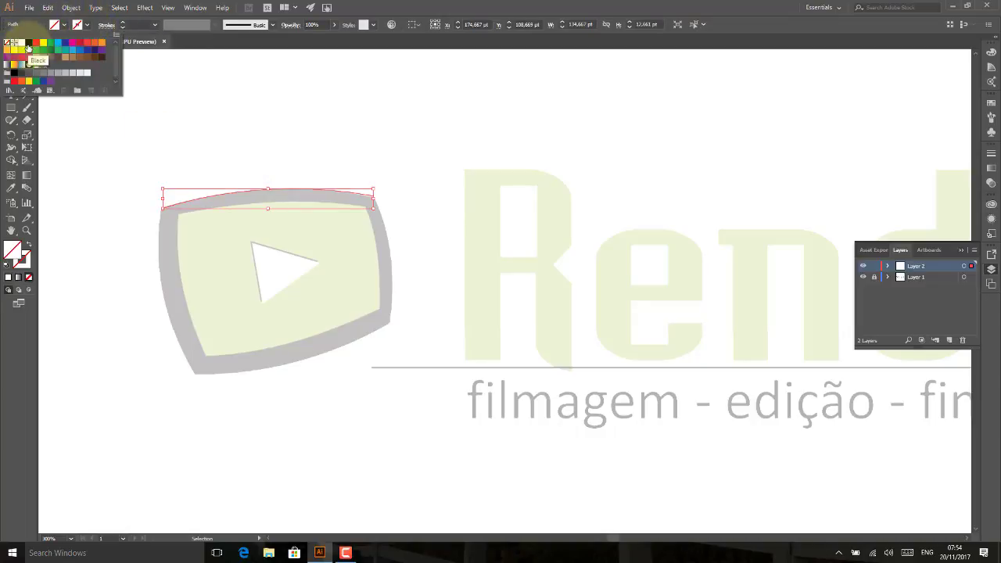
{"action": "left_click", "coordinate": [28, 47]}
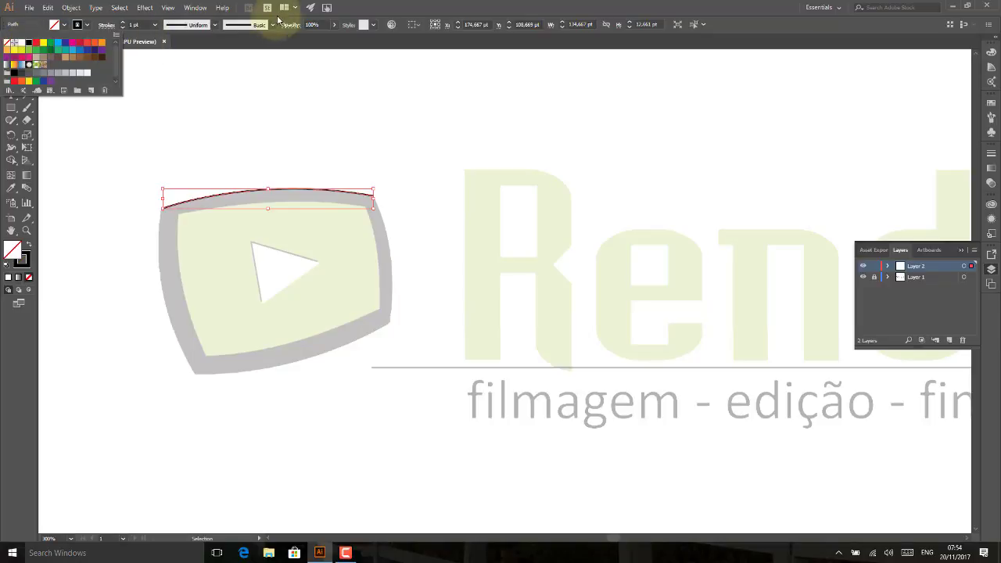
{"action": "left_click", "coordinate": [418, 12]}
{"action": "left_click", "coordinate": [11, 82]}
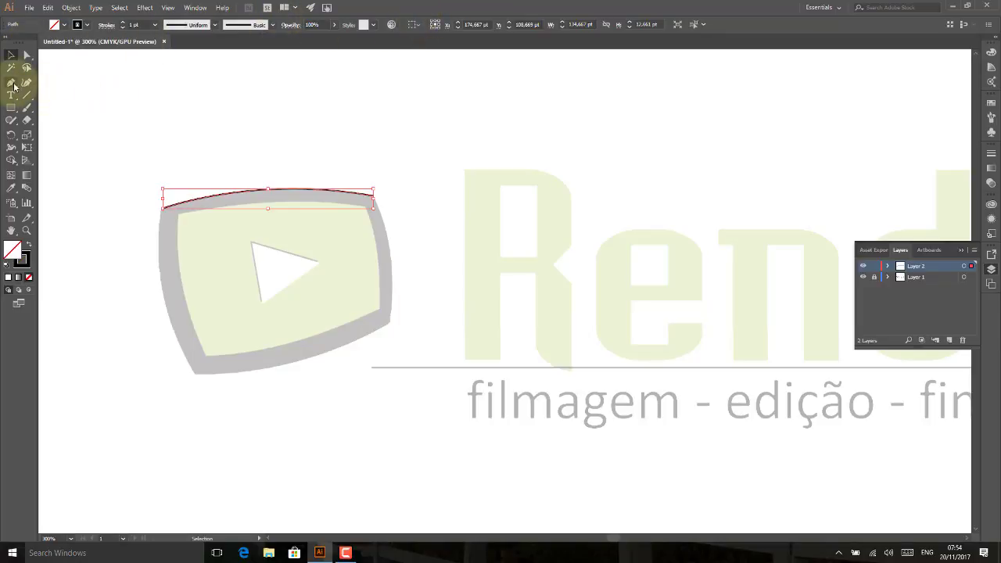
Continue the outline with a curved anchor down the frame's right side.
{"action": "left_click", "coordinate": [374, 196]}
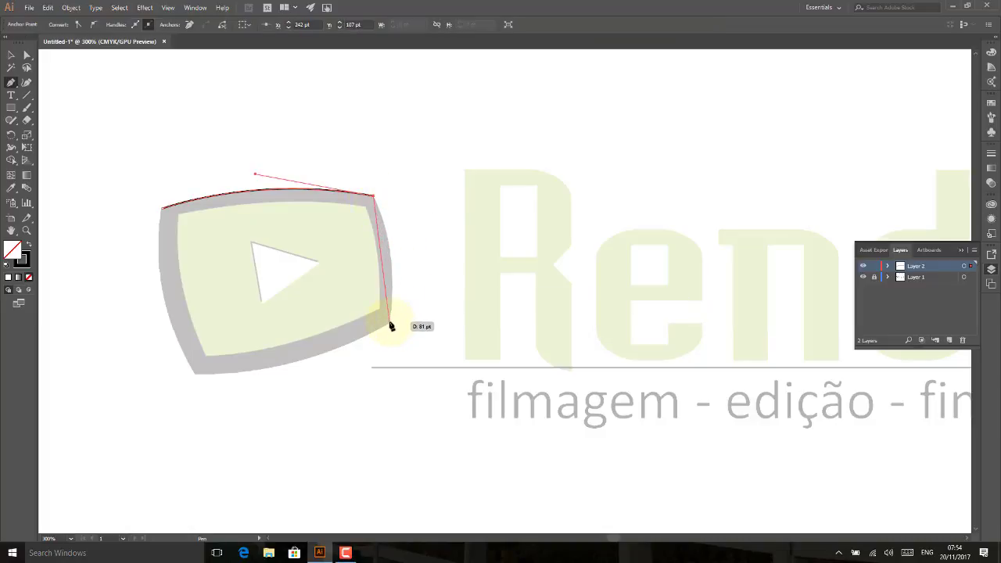
{"action": "mouse_move", "coordinate": [389, 322]}
{"action": "left_mouse_down"}
{"action": "mouse_move", "coordinate": [381, 421]}
{"action": "mouse_move", "coordinate": [394, 391]}
{"action": "left_mouse_up"}
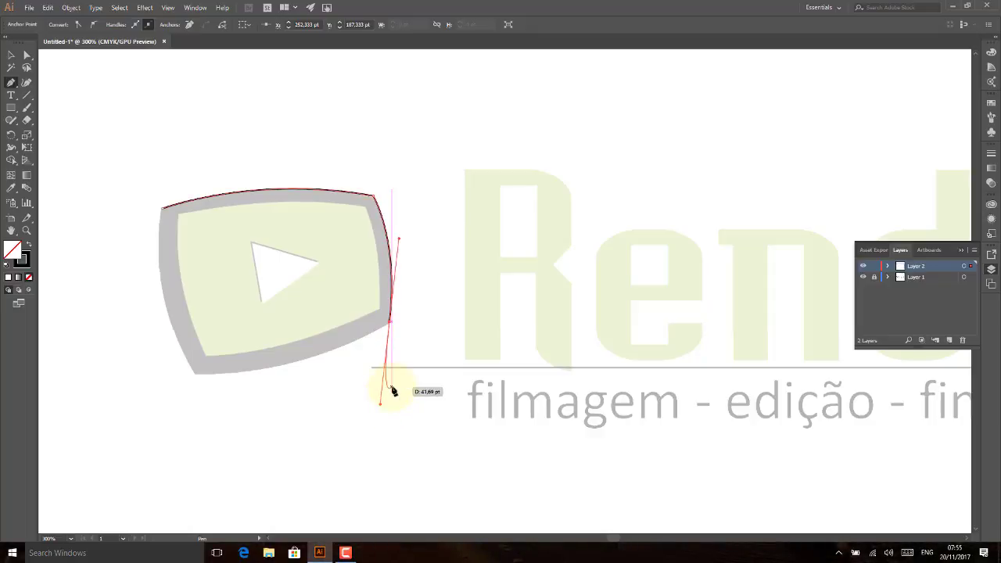
{"action": "key", "text": "ctrl+plus"}
{"action": "key", "text": "ctrl+plus"}
{"action": "key", "text": "ctrl+plus"}
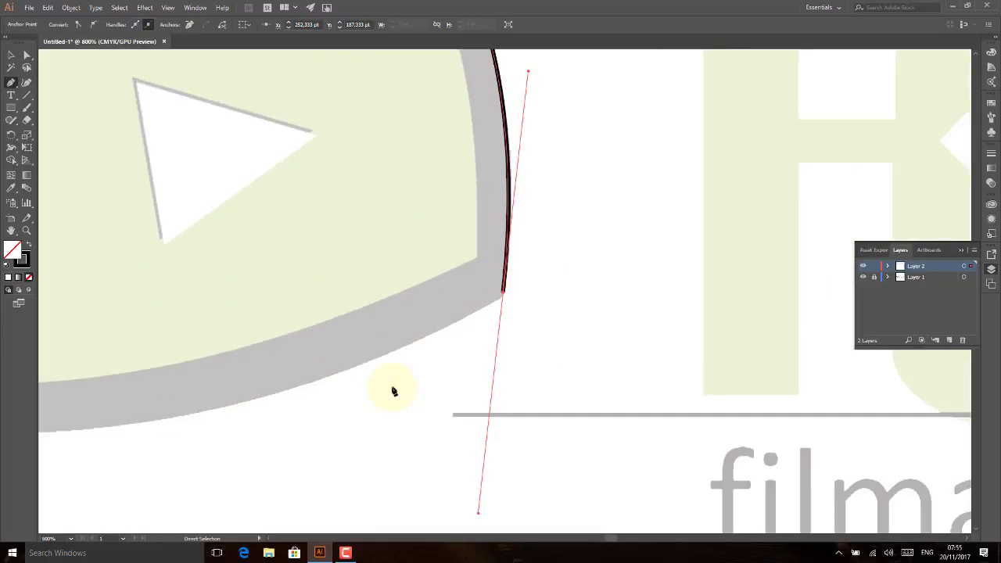
{"action": "mouse_move", "coordinate": [383, 331]}
{"action": "left_mouse_down"}
{"action": "mouse_move", "coordinate": [545, 300]}
{"action": "mouse_move", "coordinate": [447, 449]}
{"action": "mouse_move", "coordinate": [440, 503]}
{"action": "mouse_move", "coordinate": [458, 353]}
{"action": "mouse_move", "coordinate": [450, 294]}
{"action": "left_mouse_up"}
{"action": "left_click_drag", "start_coordinate": [575, 268], "coordinate": [581, 278]}
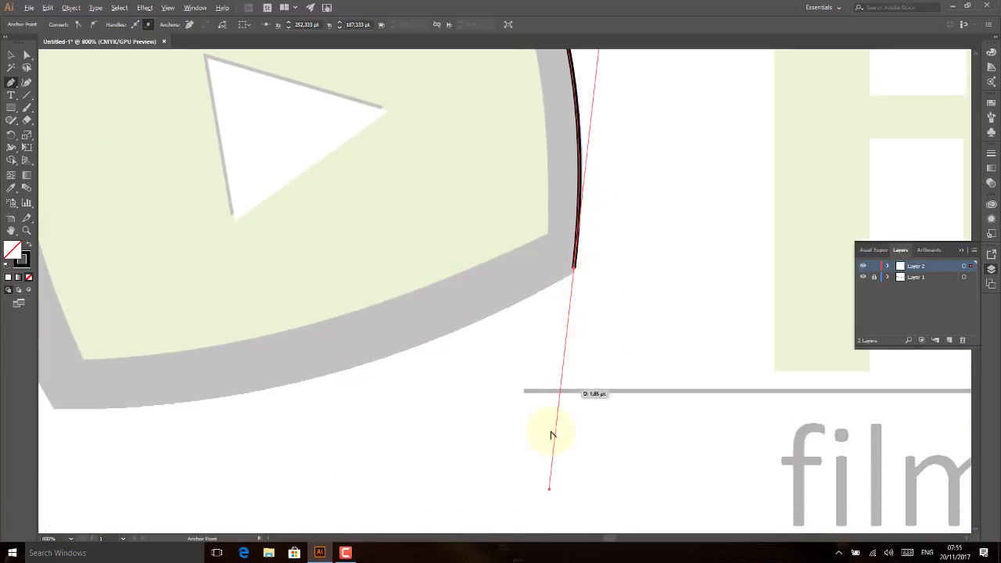
{"action": "mouse_move", "coordinate": [551, 494]}
{"action": "left_mouse_down"}
{"action": "mouse_move", "coordinate": [575, 276]}
{"action": "mouse_move", "coordinate": [570, 331]}
{"action": "mouse_move", "coordinate": [590, 398]}
{"action": "mouse_move", "coordinate": [581, 384]}
{"action": "left_mouse_up"}
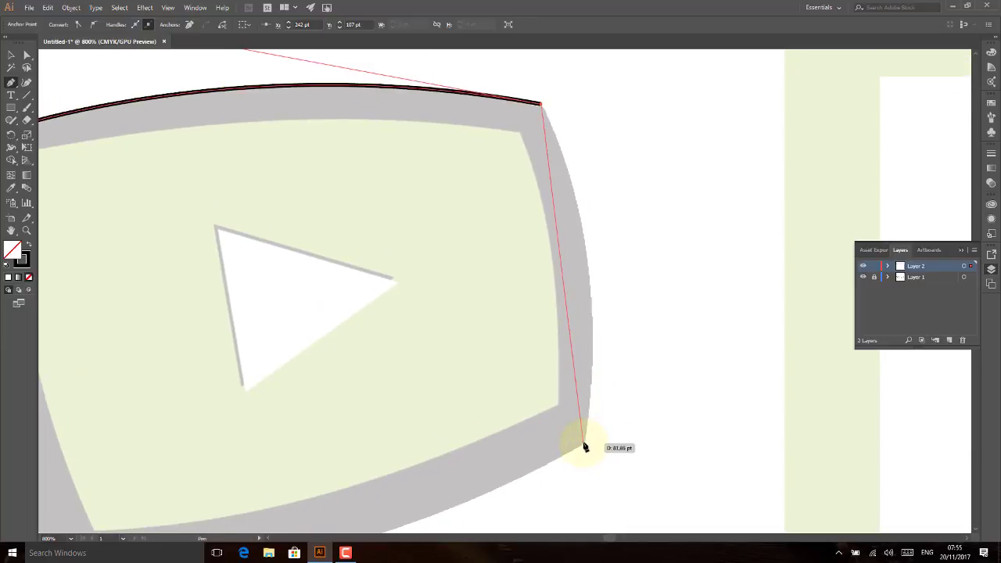
Add the lower-right corner anchor and extend the outline along the bottom edge.
{"action": "mouse_move", "coordinate": [585, 444]}
{"action": "left_mouse_down"}
{"action": "mouse_move", "coordinate": [556, 534]}
{"action": "mouse_move", "coordinate": [535, 472]}
{"action": "mouse_move", "coordinate": [549, 485]}
{"action": "mouse_move", "coordinate": [550, 439]}
{"action": "left_mouse_up"}
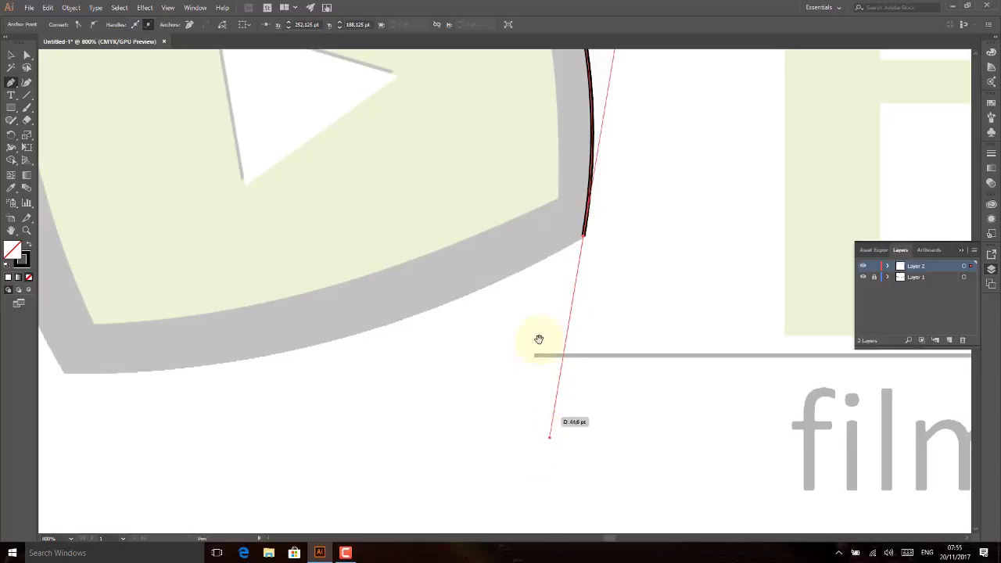
{"action": "left_click_drag", "start_coordinate": [539, 339], "coordinate": [547, 529]}
{"action": "left_click_drag", "start_coordinate": [555, 472], "coordinate": [553, 298]}
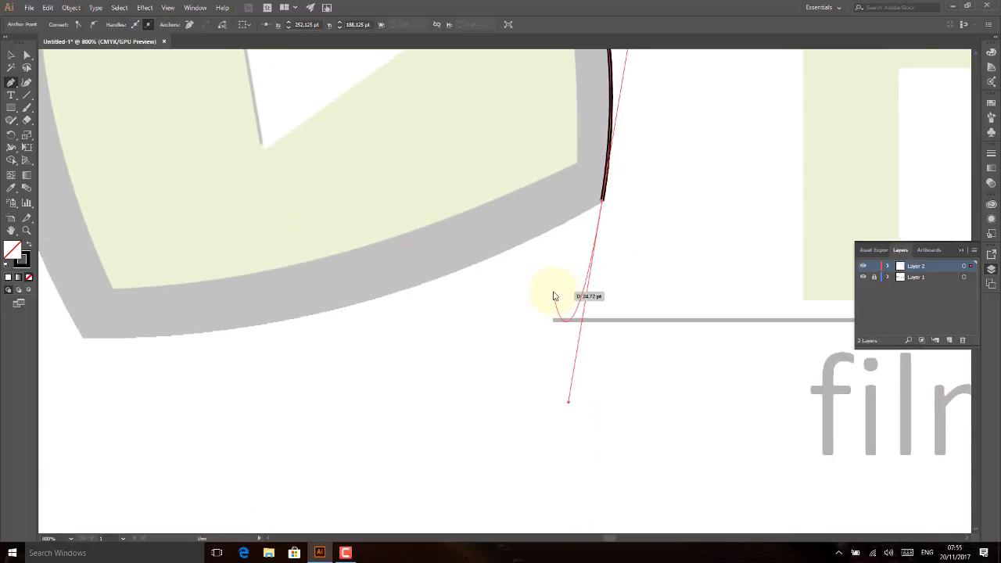
{"action": "left_click_drag", "start_coordinate": [569, 402], "coordinate": [549, 232]}
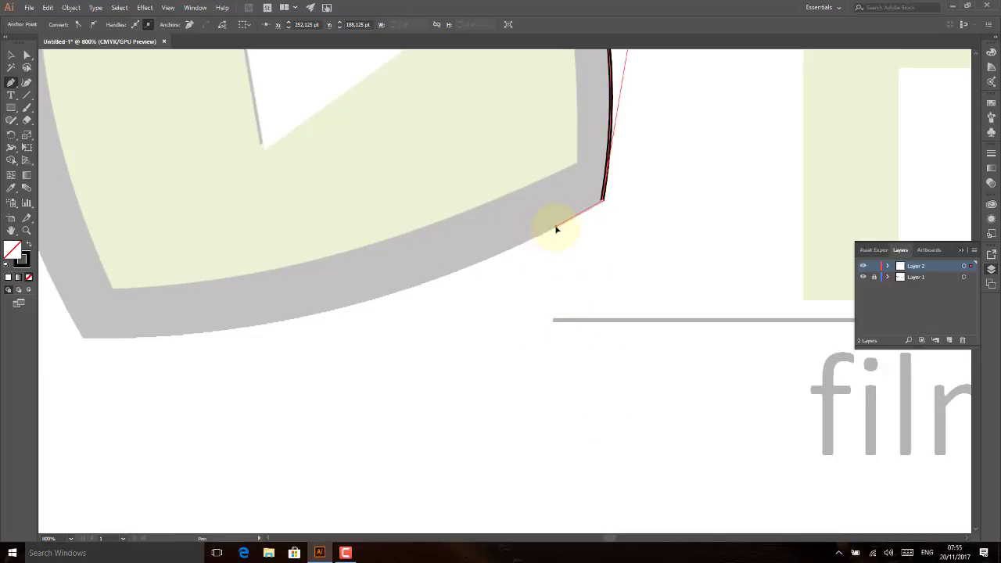
{"action": "left_click_drag", "start_coordinate": [224, 293], "coordinate": [246, 288]}
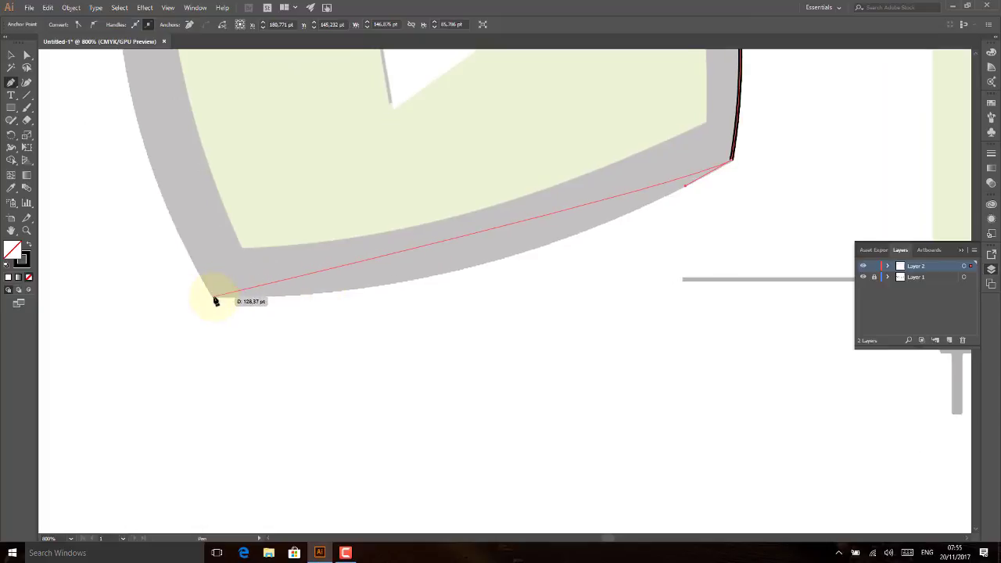
{"action": "mouse_move", "coordinate": [214, 298]}
{"action": "left_mouse_down"}
{"action": "mouse_move", "coordinate": [94, 308]}
{"action": "mouse_move", "coordinate": [137, 347]}
{"action": "left_mouse_up"}
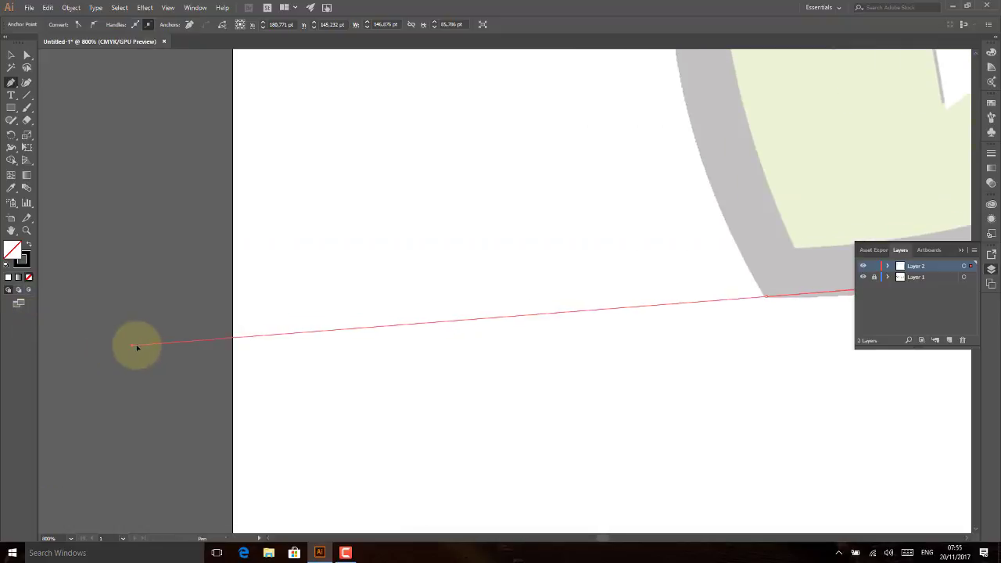
{"action": "left_click_drag", "start_coordinate": [137, 347], "coordinate": [141, 344]}
Curve the bottom to the lower-left corner, then close the path at the top-left anchor.
{"action": "scroll", "coordinate": [158, 329], "scroll_direction": "up", "scroll_amount": 10}
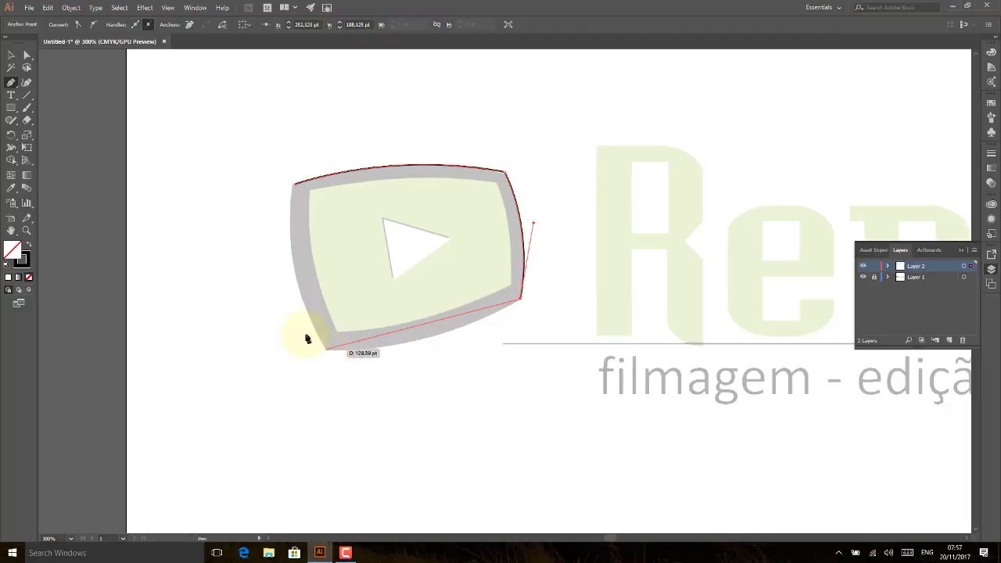
{"action": "left_click_drag", "start_coordinate": [326, 348], "coordinate": [223, 355]}
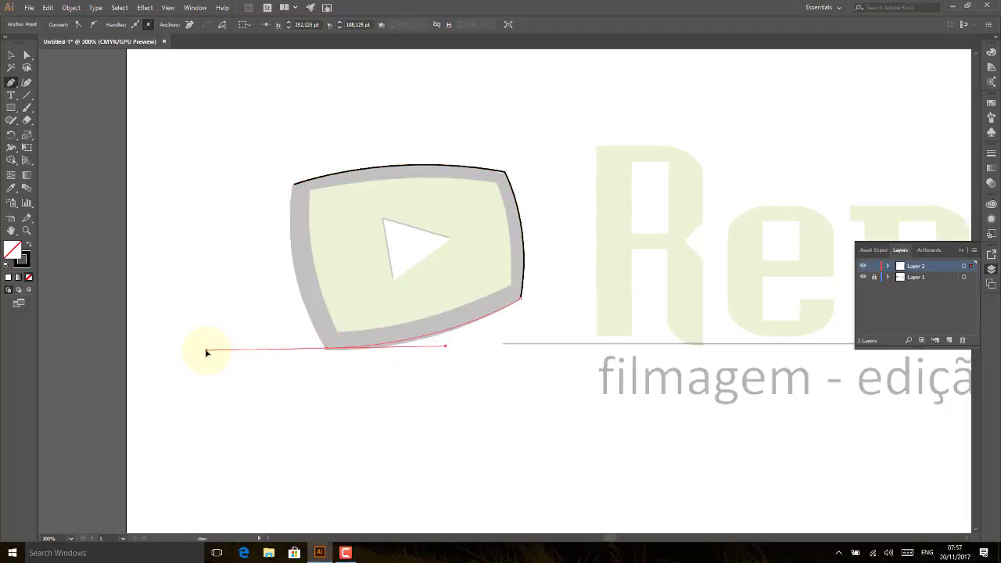
{"action": "left_click_drag", "start_coordinate": [223, 354], "coordinate": [224, 346]}
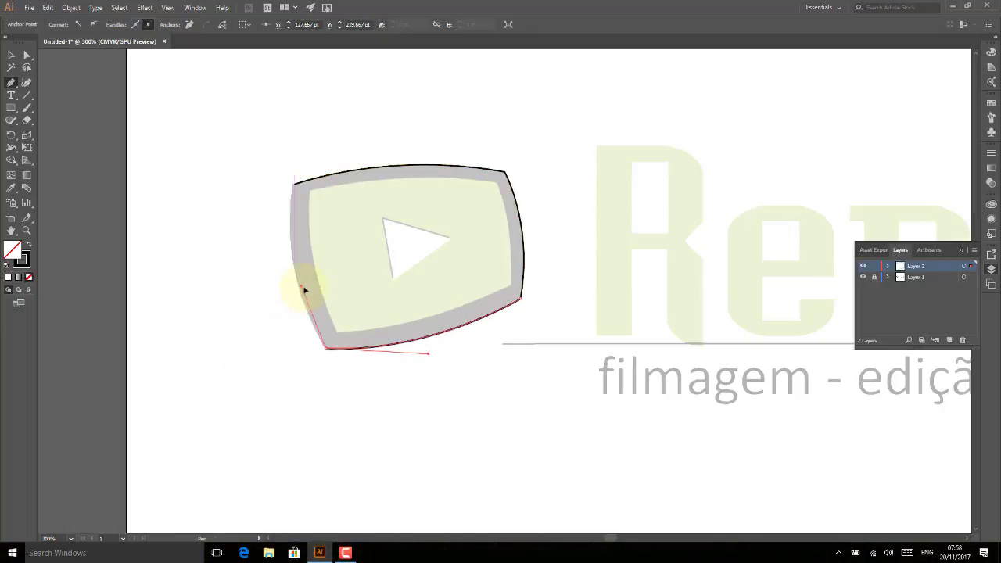
{"action": "left_click_drag", "start_coordinate": [293, 186], "coordinate": [291, 176]}
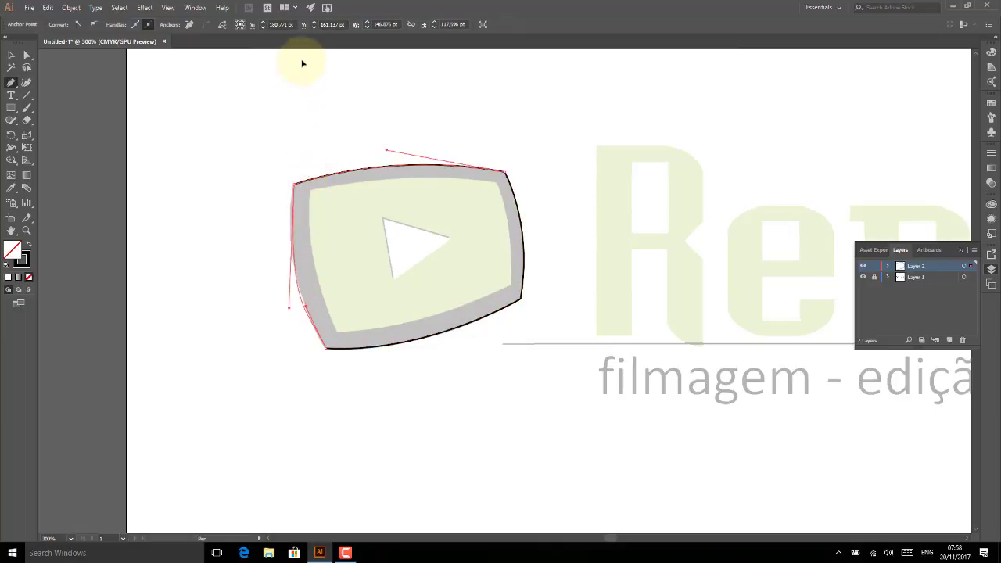
{"action": "left_click_drag", "start_coordinate": [306, 92], "coordinate": [306, 107]}
{"action": "left_click", "coordinate": [11, 54]}
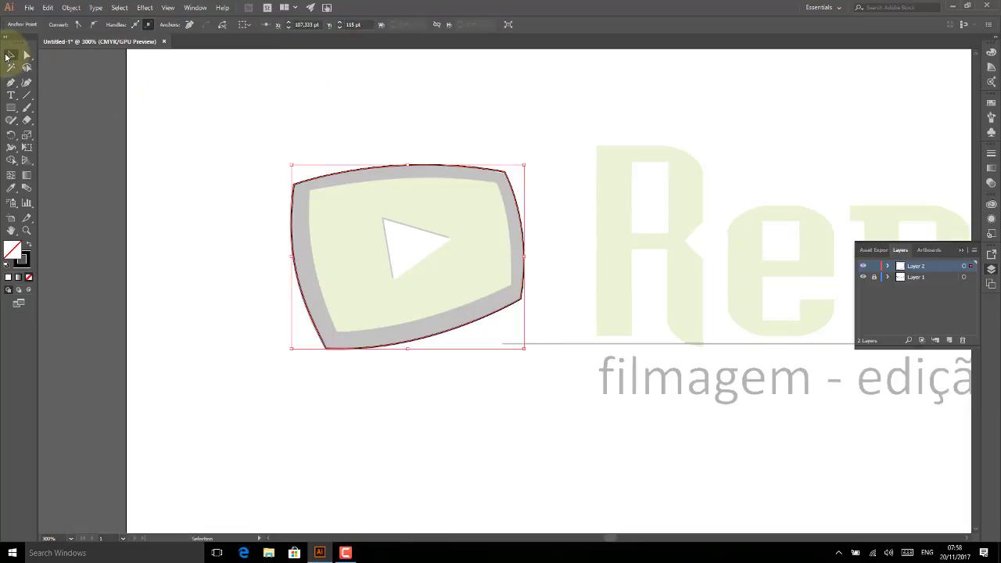
{"action": "left_click", "coordinate": [194, 137]}
{"action": "key", "text": "ctrl+equal"}
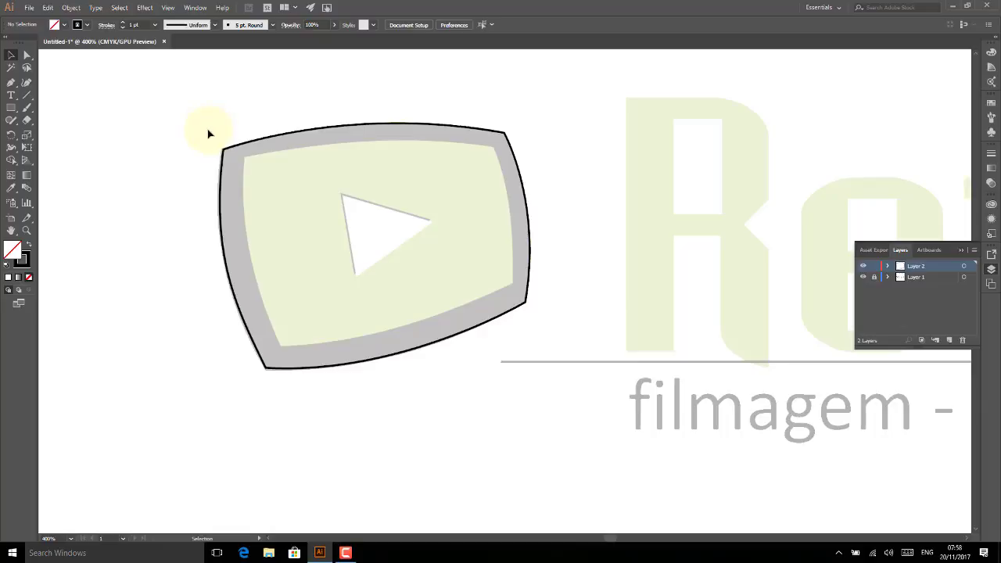
{"action": "left_click", "coordinate": [65, 24]}
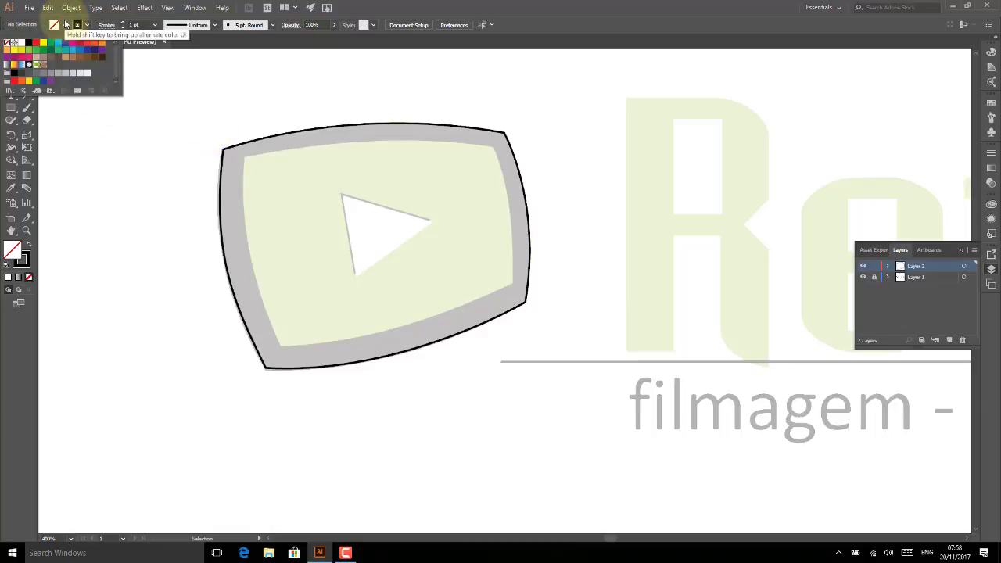
{"action": "left_click", "coordinate": [28, 44]}
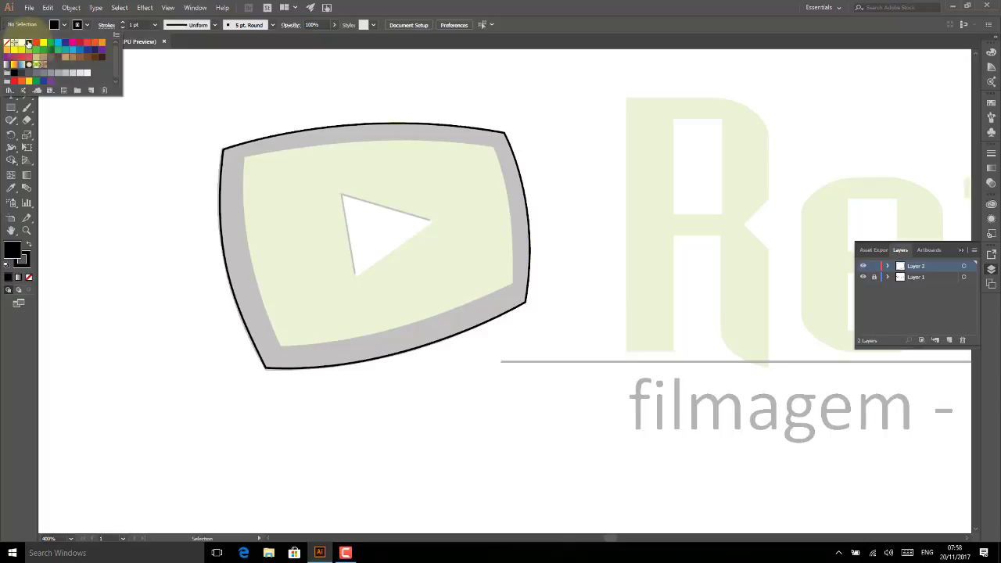
{"action": "left_click", "coordinate": [422, 8]}
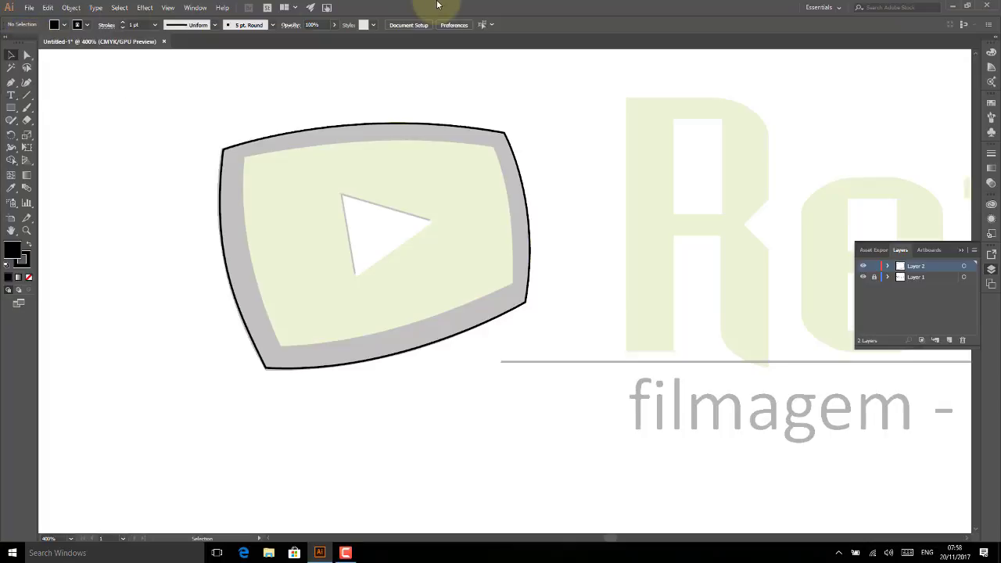
{"action": "left_click", "coordinate": [350, 131]}
{"action": "left_click", "coordinate": [55, 25]}
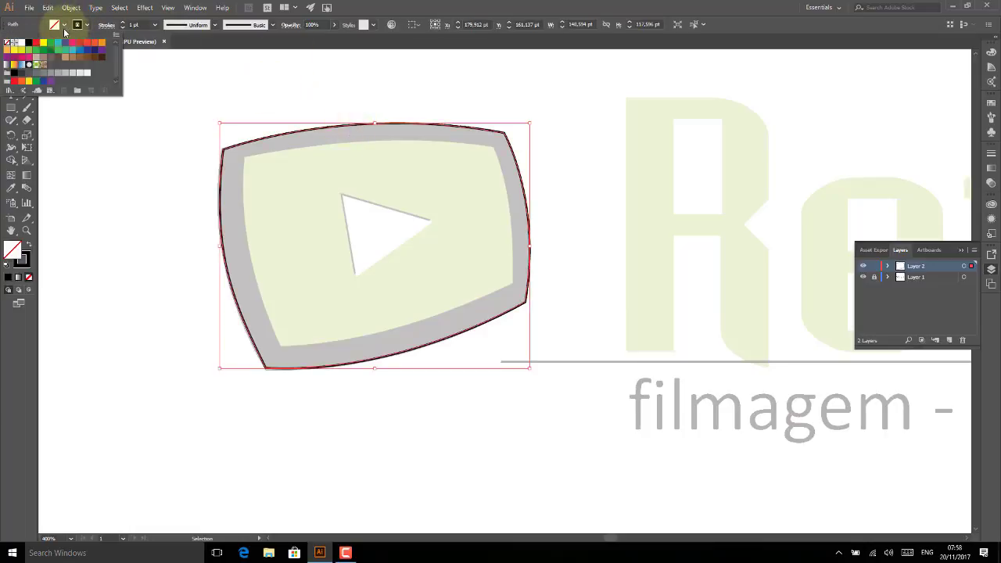
{"action": "left_click", "coordinate": [17, 43]}
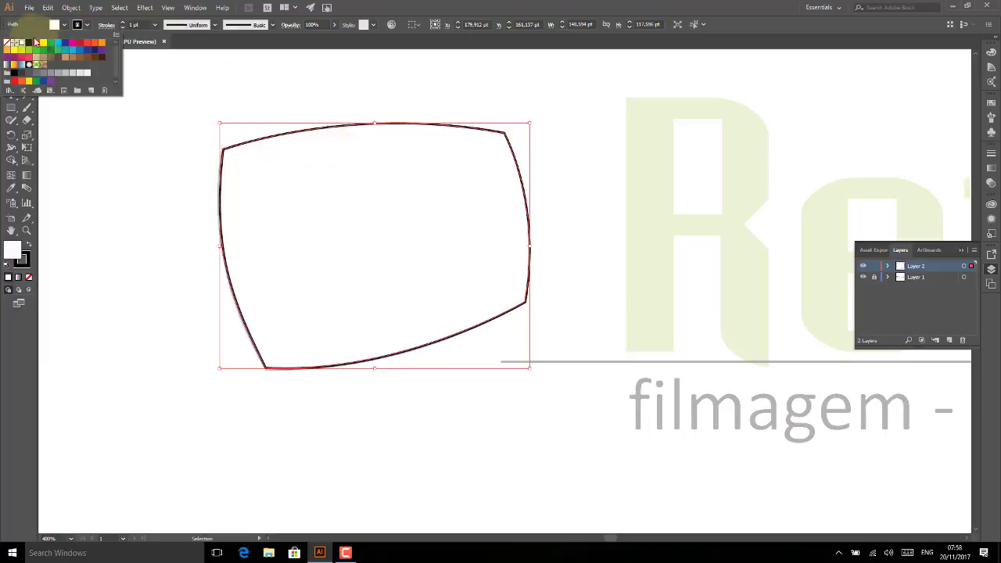
{"action": "left_click", "coordinate": [28, 43]}
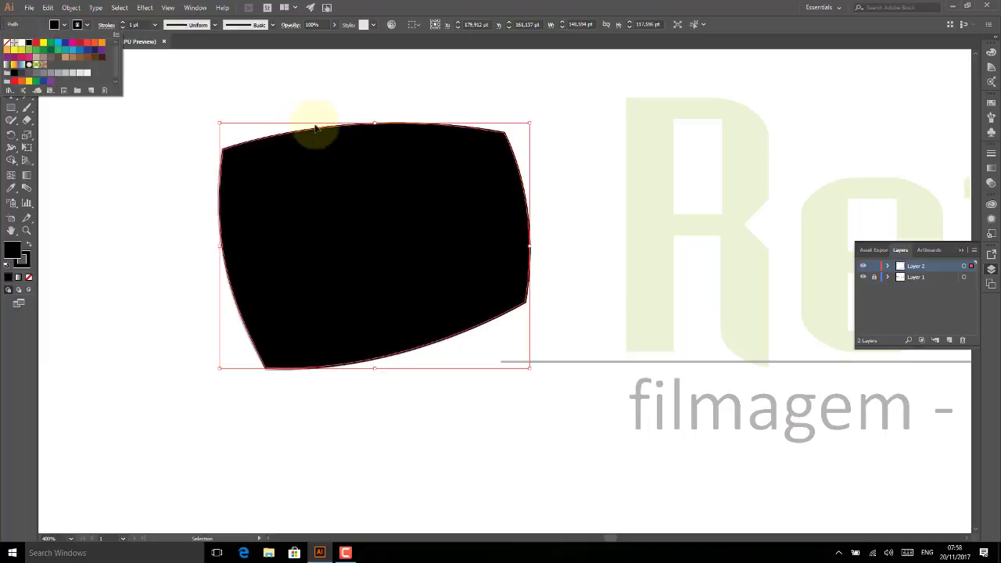
{"action": "left_click", "coordinate": [419, 129]}
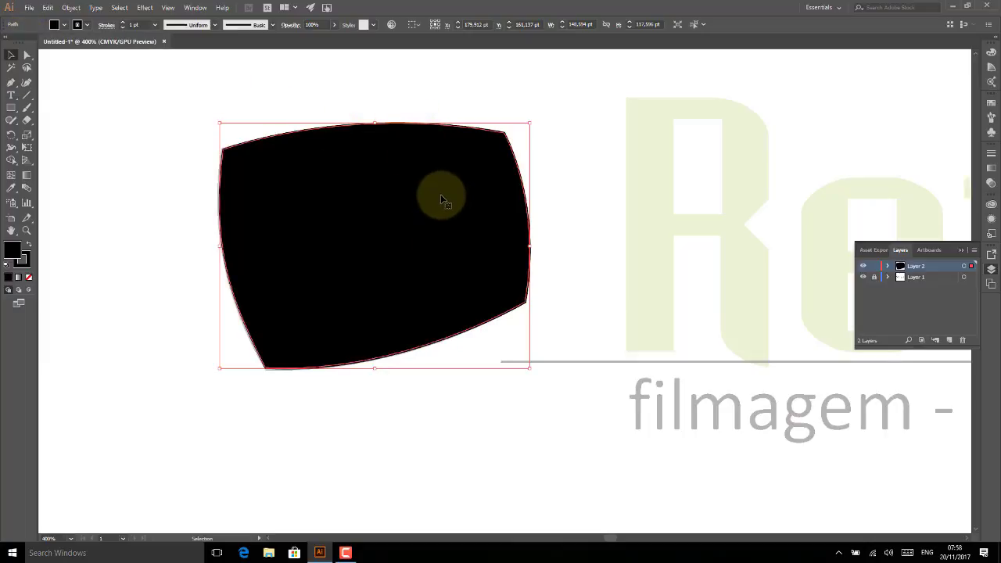
{"action": "key", "text": "d"}
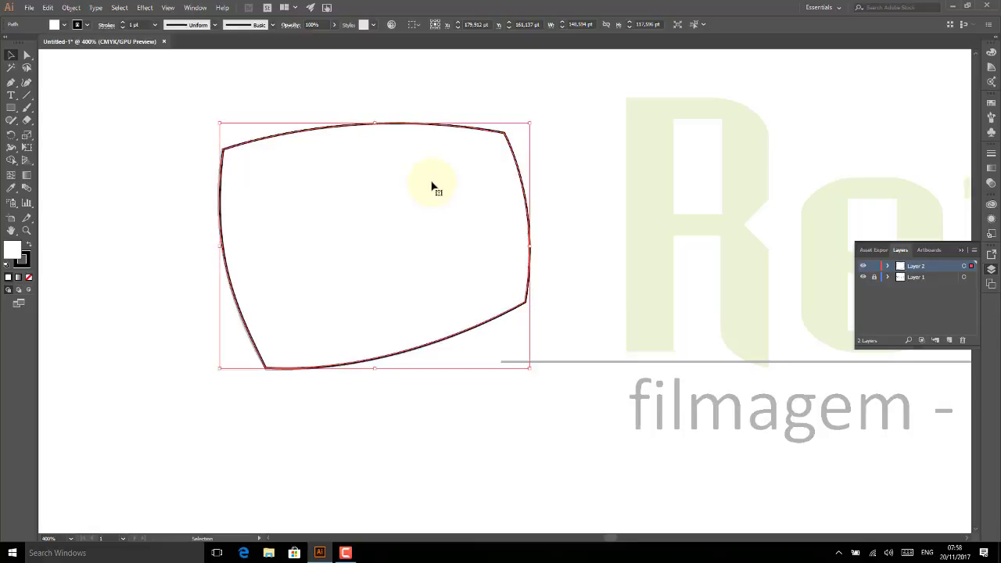
{"action": "key", "text": "slash"}
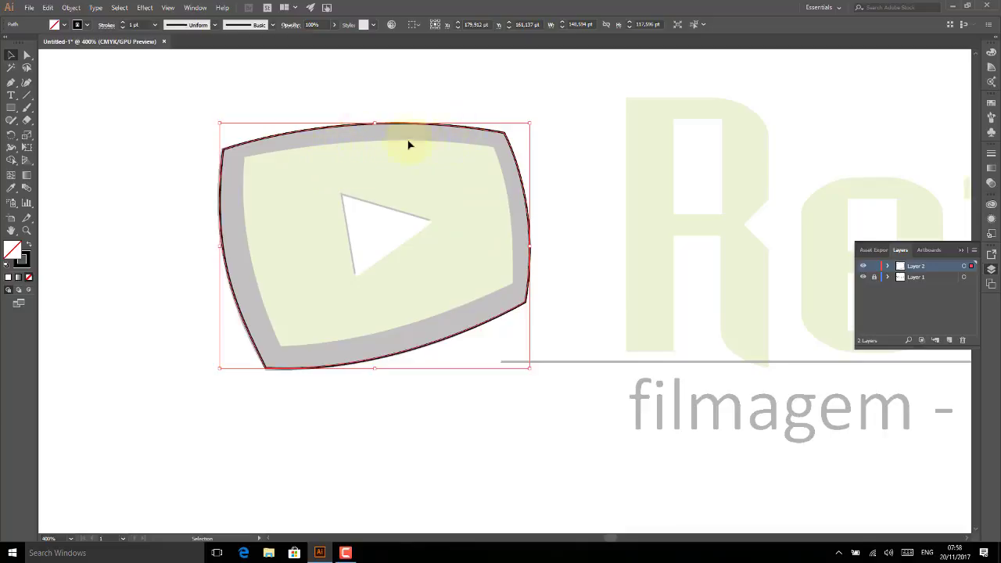
{"action": "left_click", "coordinate": [131, 89]}
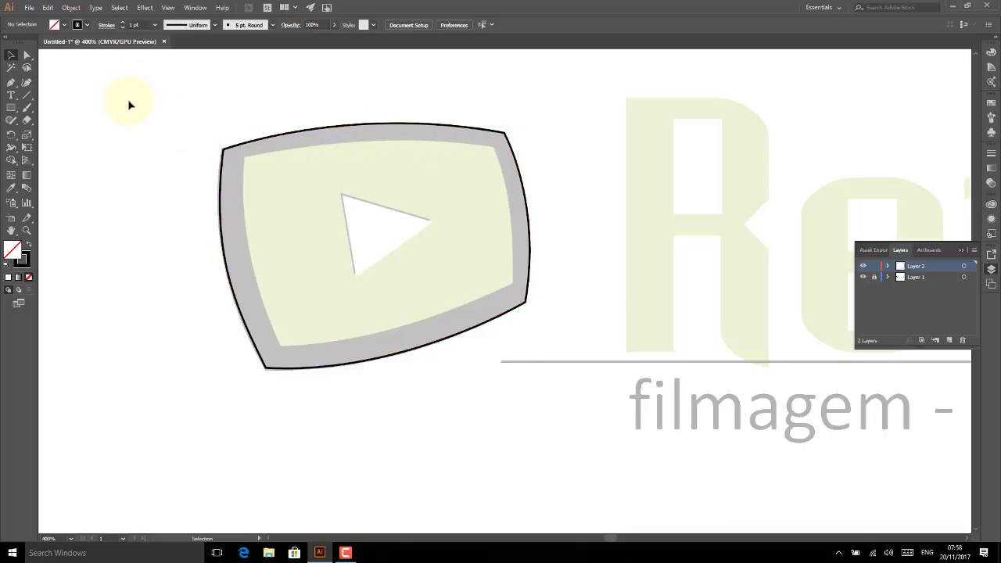
Add a new layer and start a Pen path down the screen's inner left edge.
{"action": "left_click", "coordinate": [11, 82]}
{"action": "left_click", "coordinate": [951, 343]}
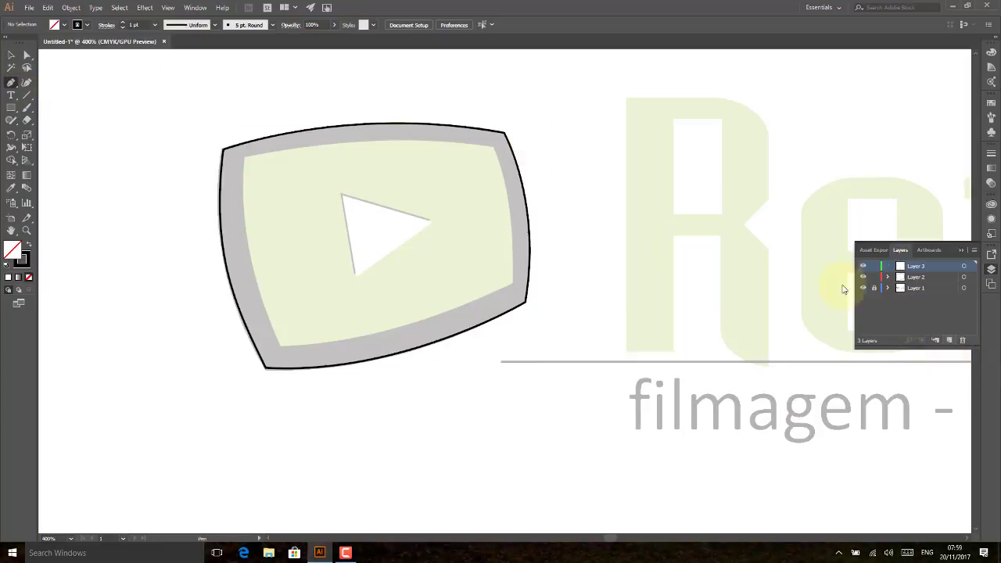
{"action": "left_click", "coordinate": [246, 157]}
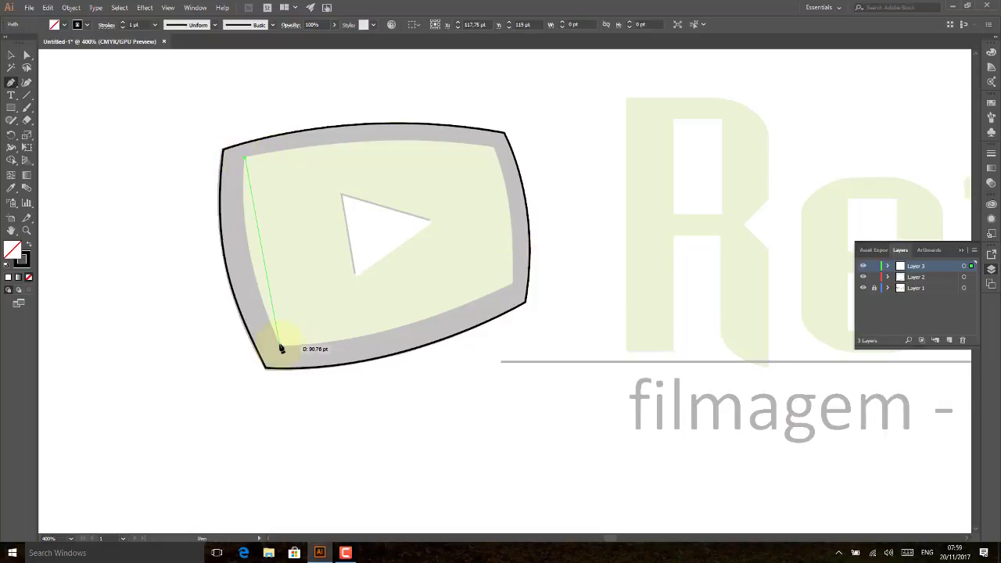
{"action": "left_click_drag", "start_coordinate": [279, 345], "coordinate": [320, 368]}
{"action": "left_click_drag", "start_coordinate": [321, 411], "coordinate": [328, 444]}
{"action": "left_click_drag", "start_coordinate": [329, 452], "coordinate": [328, 448]}
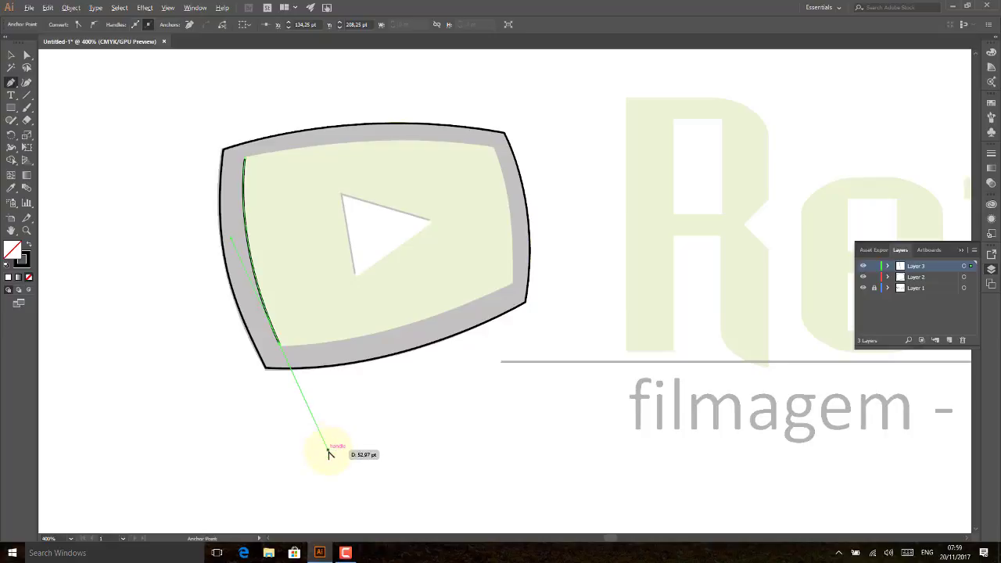
Continue the inner path along the bottom and up the right edge to the top-right corner.
{"action": "left_click", "coordinate": [355, 339]}
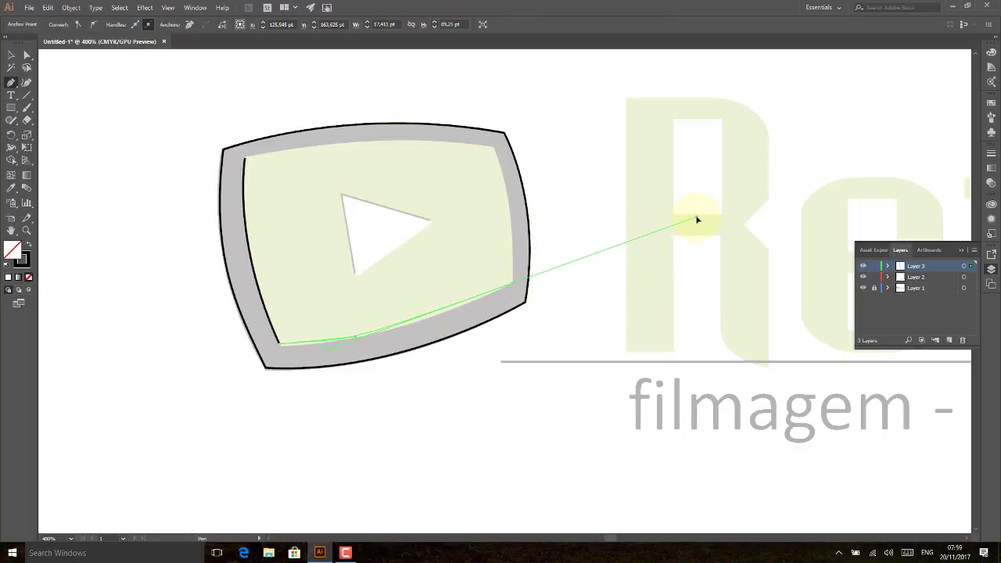
{"action": "left_click_drag", "start_coordinate": [697, 220], "coordinate": [696, 219]}
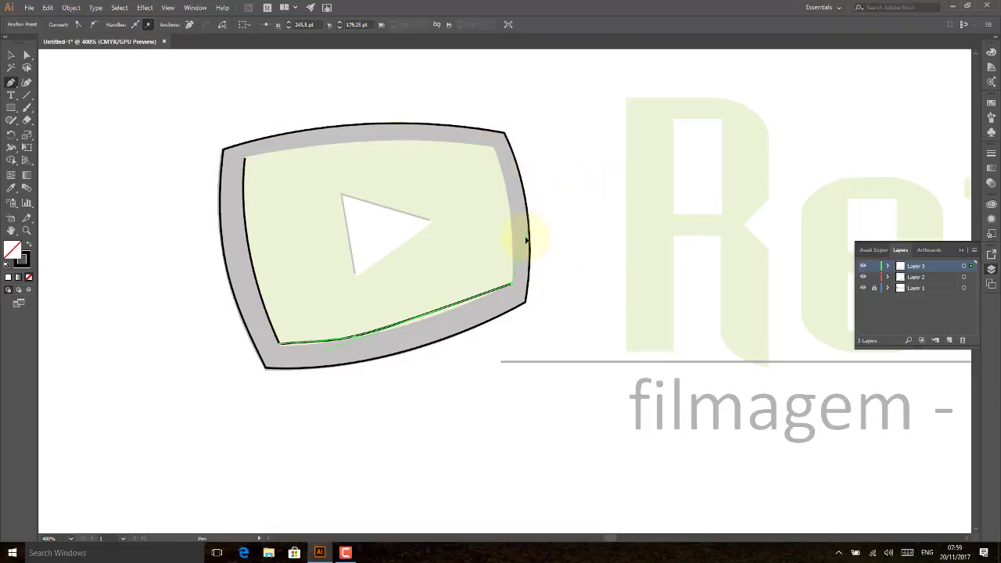
{"action": "left_click_drag", "start_coordinate": [500, 153], "coordinate": [490, 148]}
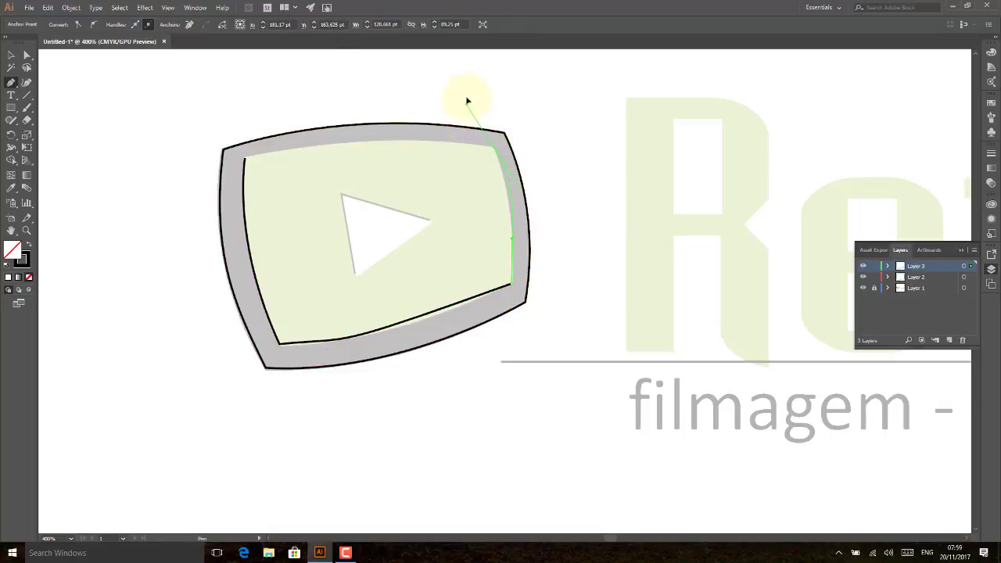
{"action": "left_click_drag", "start_coordinate": [468, 74], "coordinate": [469, 68]}
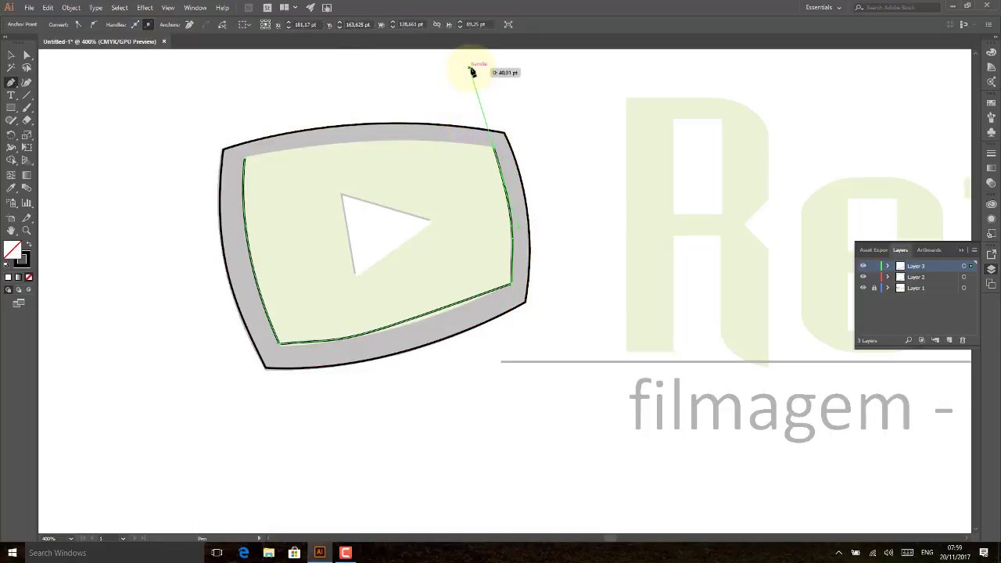
{"action": "left_click", "coordinate": [26, 55]}
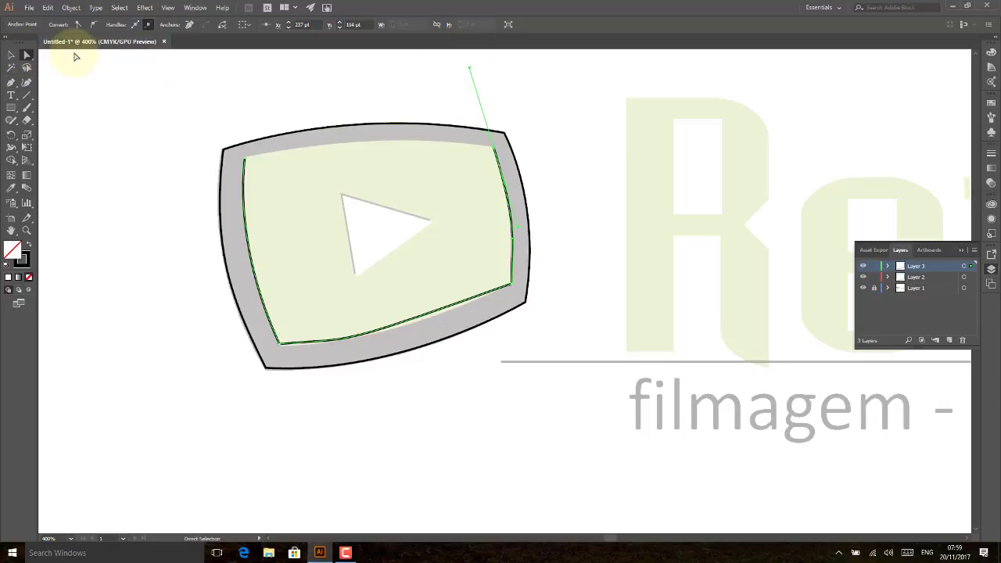
Zoom in and select the inner path's right-edge anchors with Direct Selection.
{"action": "key", "text": "ctrl+plus"}
{"action": "key", "text": "ctrl+plus"}
{"action": "left_click", "coordinate": [245, 174]}
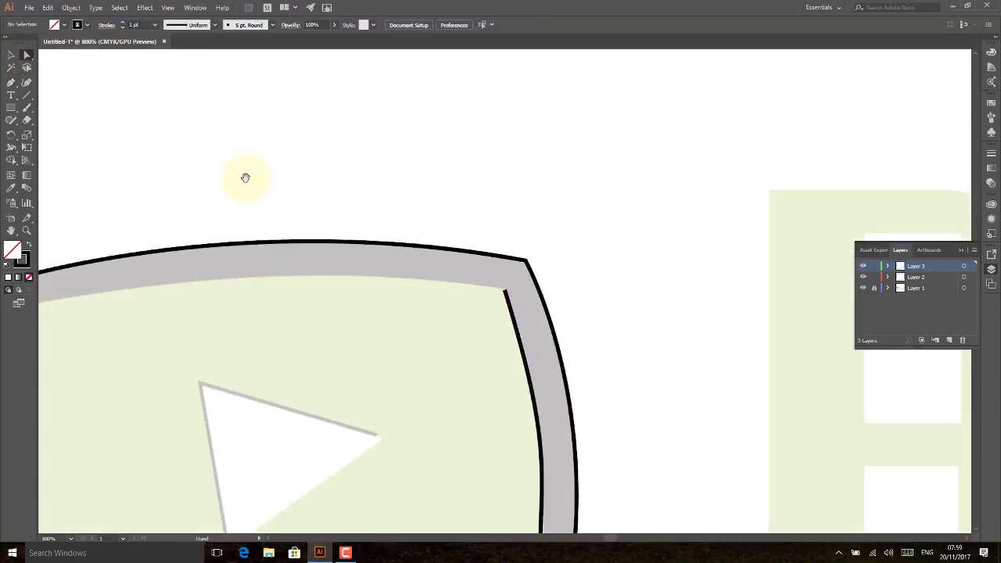
{"action": "scroll", "coordinate": [262, 87], "scroll_direction": "down", "scroll_amount": 3}
{"action": "scroll", "coordinate": [354, 91], "scroll_direction": "down", "scroll_amount": 2}
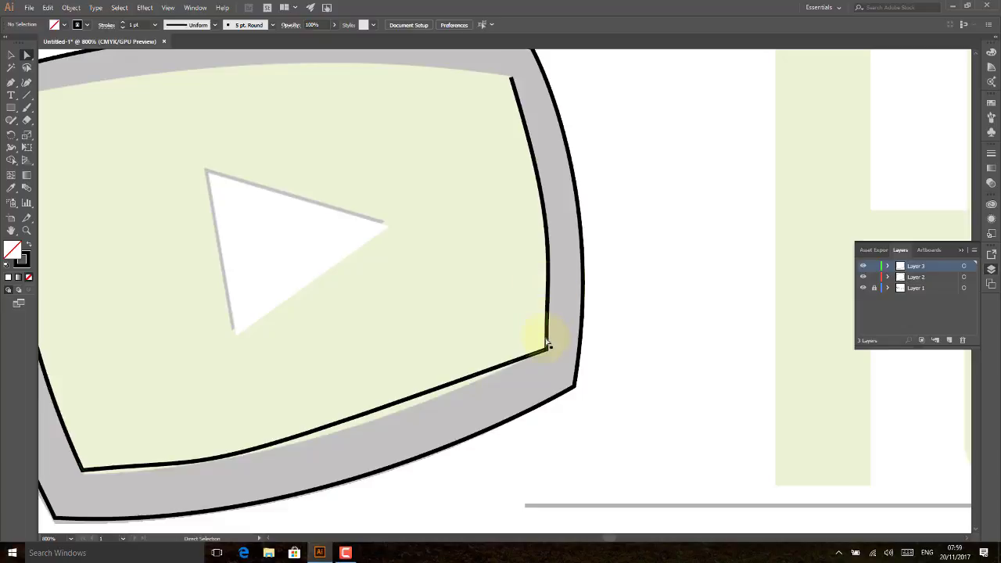
{"action": "left_click", "coordinate": [548, 352]}
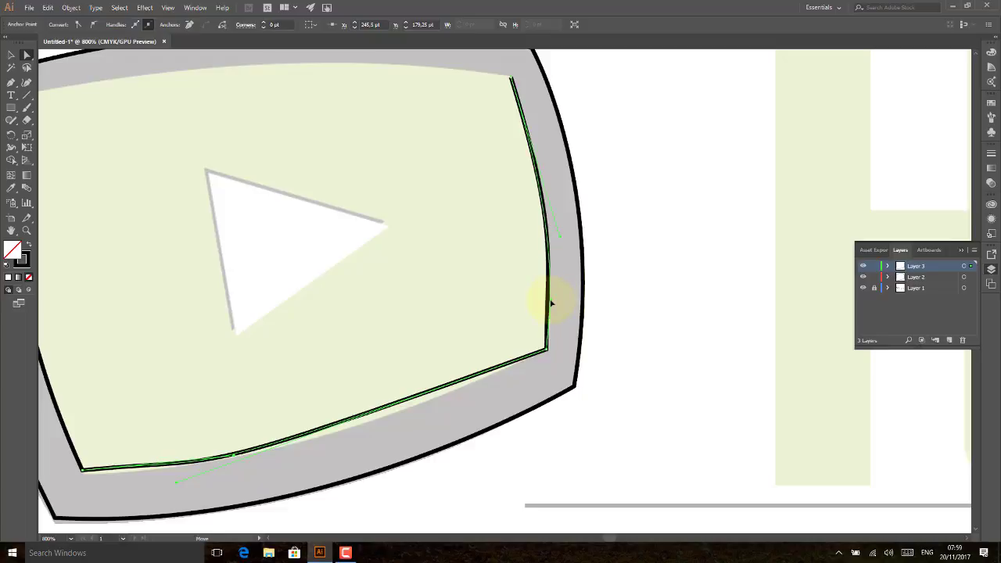
{"action": "left_click", "coordinate": [551, 302]}
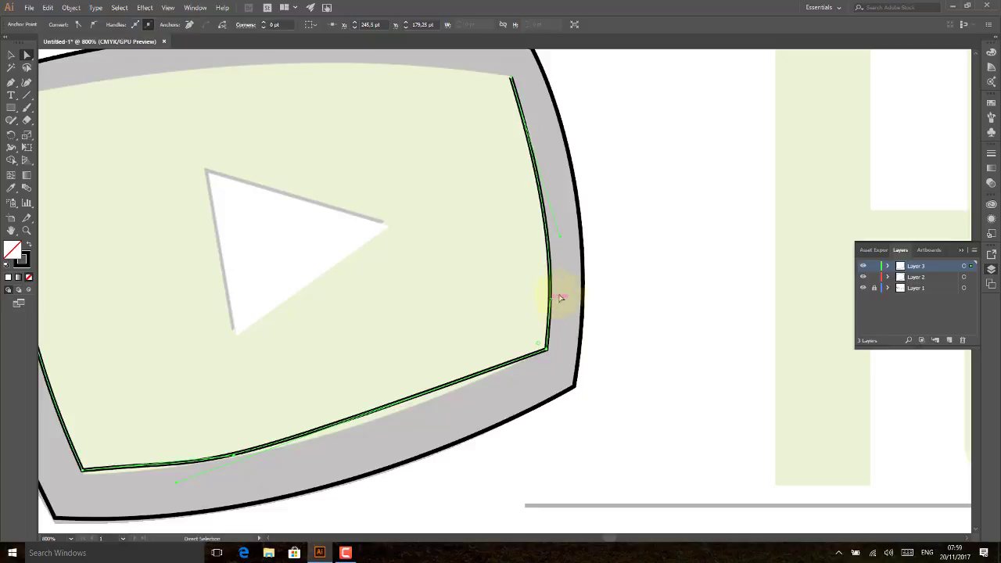
{"action": "left_click", "coordinate": [559, 235]}
{"action": "left_click", "coordinate": [539, 181]}
{"action": "left_click", "coordinate": [542, 171], "text": "shift"}
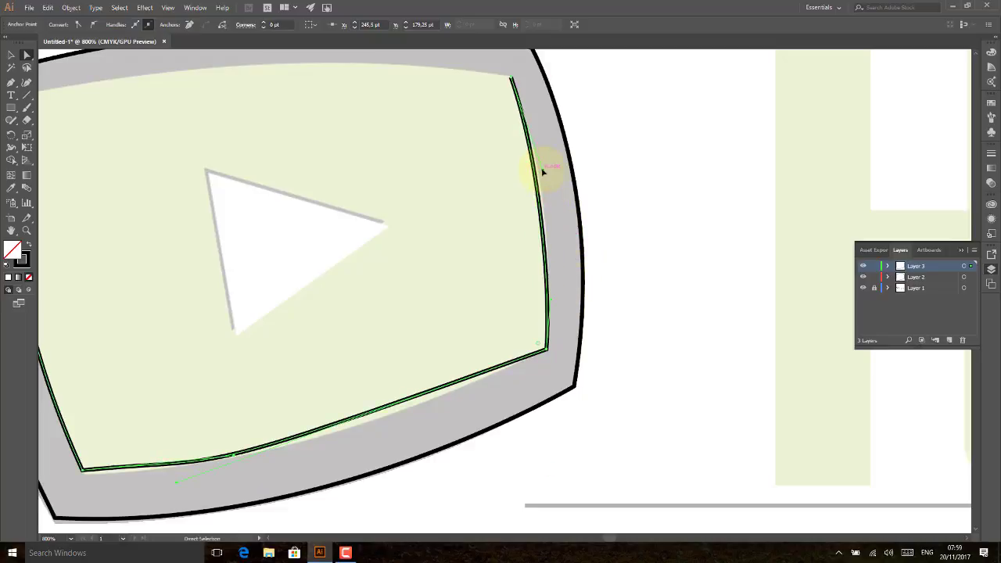
{"action": "left_click", "coordinate": [544, 172]}
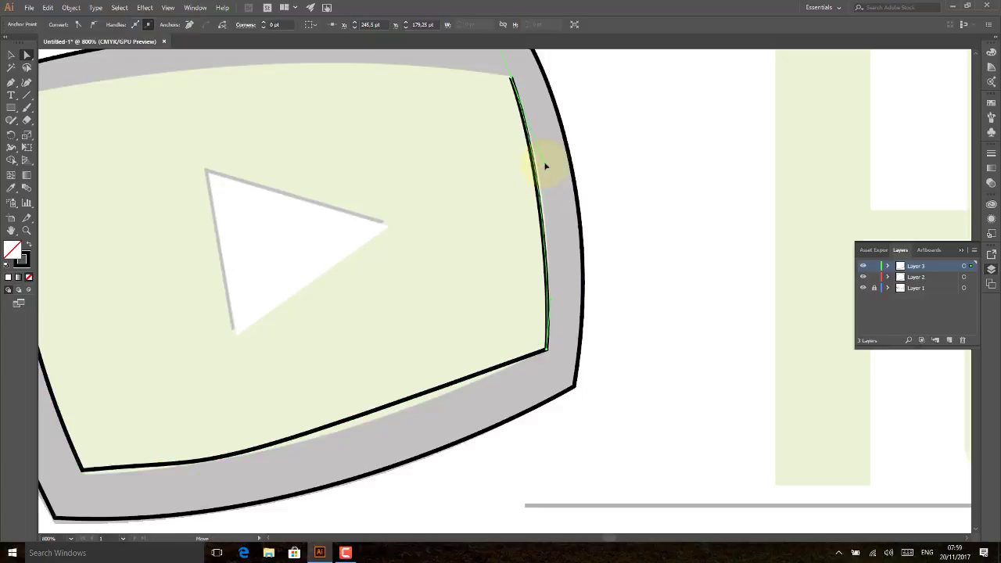
{"action": "left_click", "coordinate": [545, 268]}
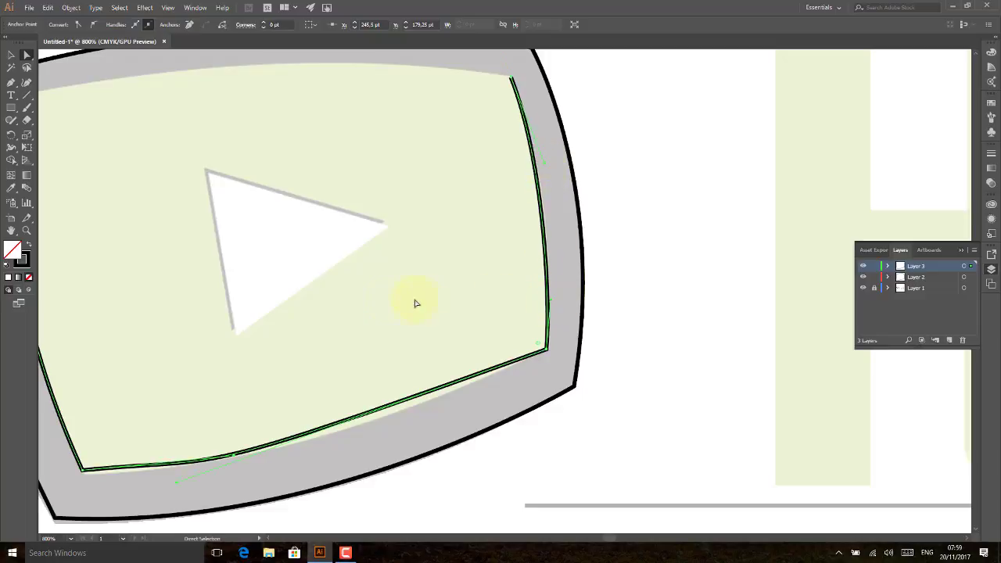
Drag the bottom-left anchor and lower segments onto the screen's inner edge.
{"action": "left_click_drag", "start_coordinate": [344, 312], "coordinate": [402, 174]}
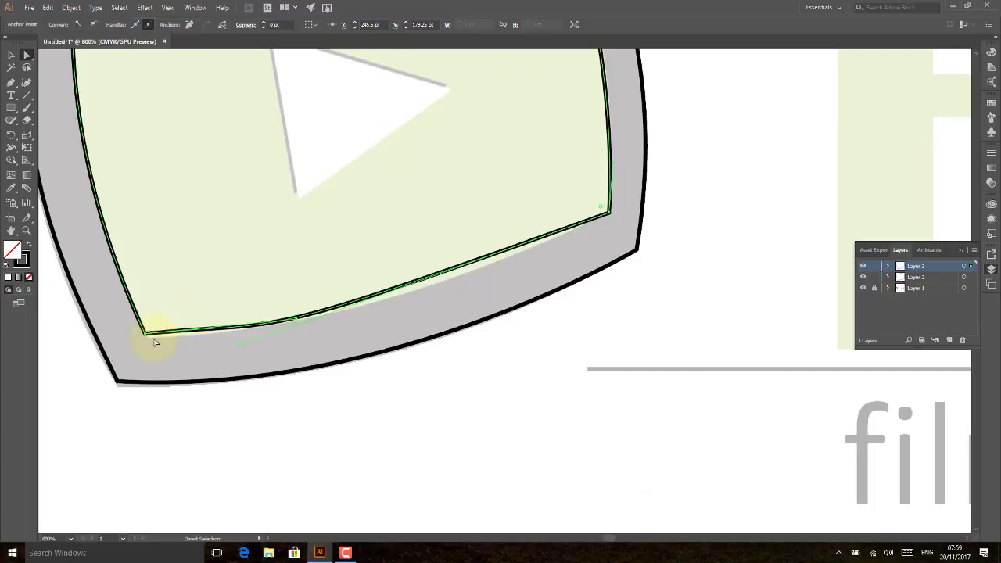
{"action": "left_click_drag", "start_coordinate": [144, 338], "coordinate": [147, 337]}
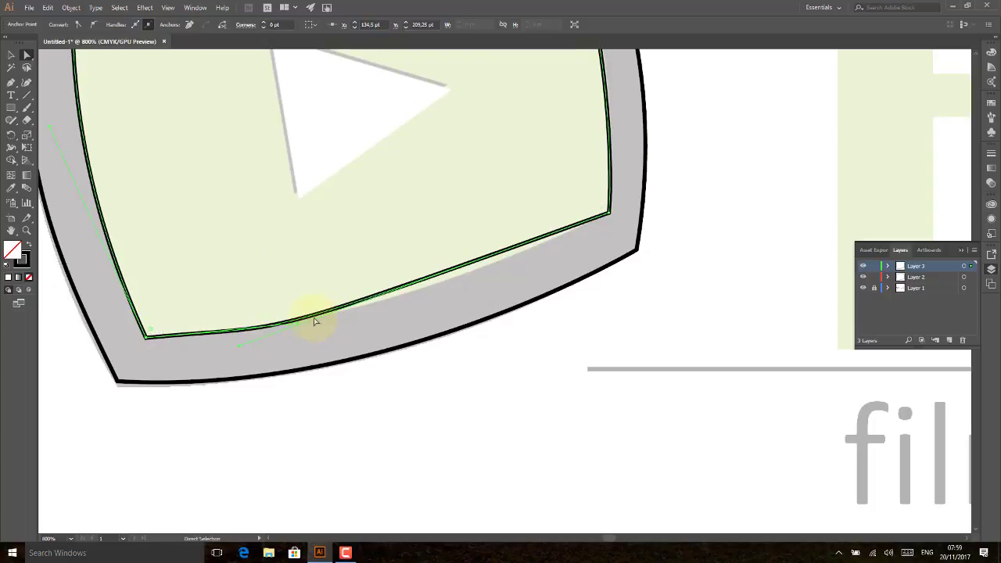
{"action": "mouse_move", "coordinate": [298, 325]}
{"action": "left_mouse_down"}
{"action": "mouse_move", "coordinate": [220, 332]}
{"action": "mouse_move", "coordinate": [457, 291]}
{"action": "mouse_move", "coordinate": [460, 309]}
{"action": "mouse_move", "coordinate": [458, 297]}
{"action": "left_mouse_up"}
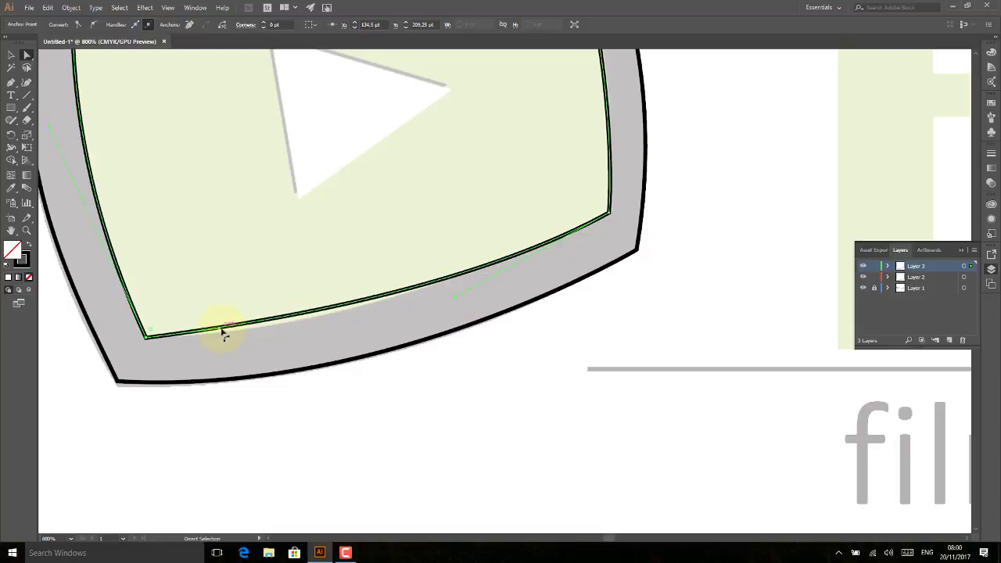
{"action": "left_click_drag", "start_coordinate": [220, 333], "coordinate": [231, 336]}
{"action": "mouse_move", "coordinate": [219, 245]}
{"action": "left_mouse_down"}
{"action": "mouse_move", "coordinate": [465, 340]}
{"action": "mouse_move", "coordinate": [449, 438]}
{"action": "mouse_move", "coordinate": [366, 406]}
{"action": "mouse_move", "coordinate": [351, 427]}
{"action": "left_mouse_up"}
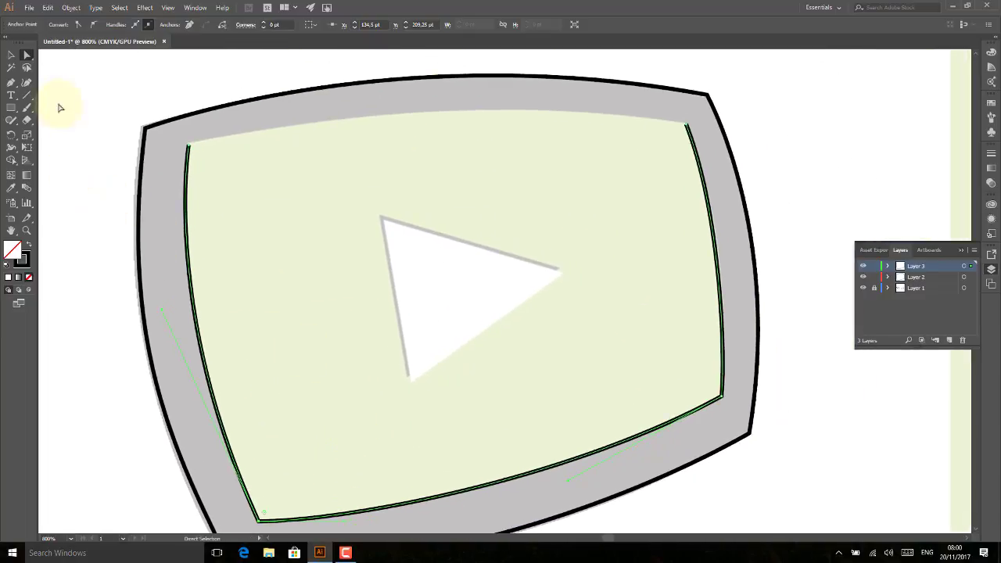
Close the inner path across the top edge from its top-right to top-left anchor.
{"action": "left_click", "coordinate": [11, 82]}
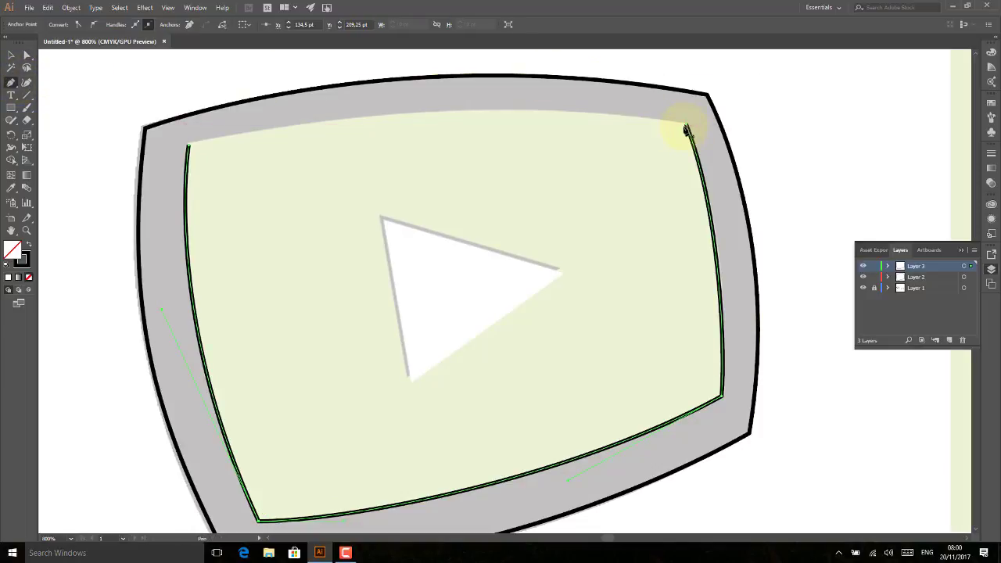
{"action": "left_click", "coordinate": [686, 128]}
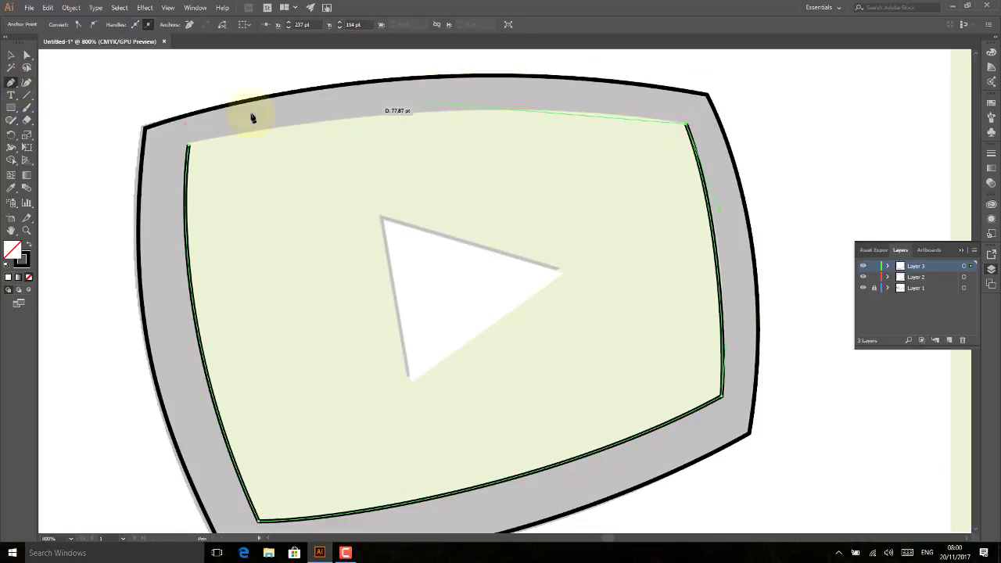
{"action": "left_click", "coordinate": [188, 147]}
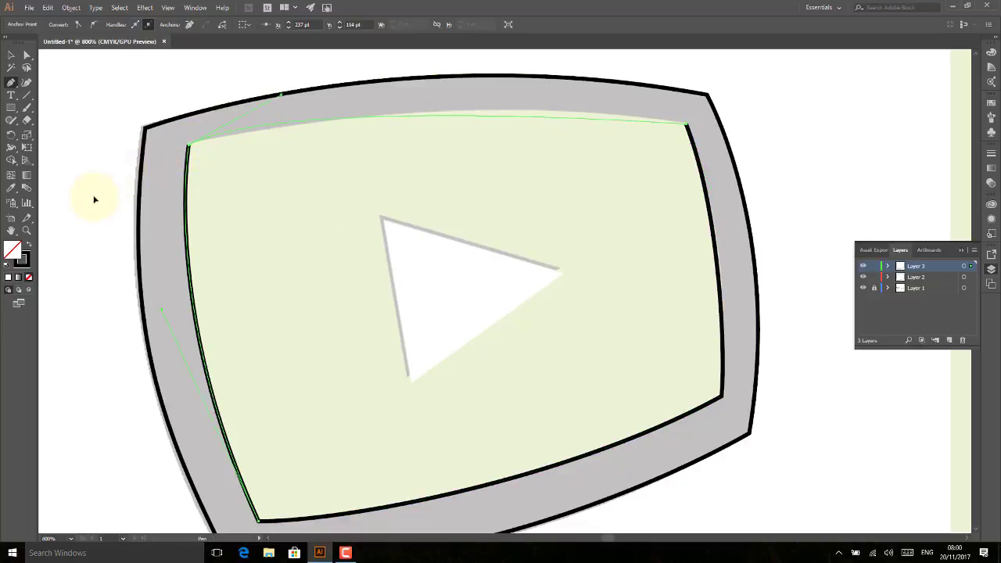
Deselect the closed path and scroll around to review both outlines.
{"action": "scroll", "coordinate": [47, 201], "scroll_direction": "left", "scroll_amount": 3}
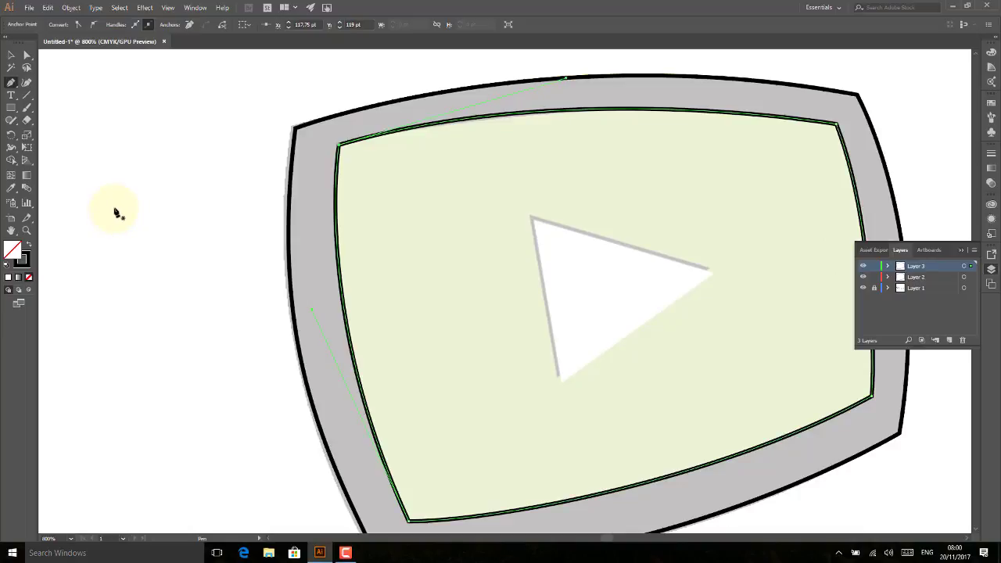
{"action": "scroll", "coordinate": [125, 204], "scroll_direction": "left", "scroll_amount": 3}
{"action": "left_click", "coordinate": [11, 55]}
{"action": "left_click_drag", "start_coordinate": [73, 78], "coordinate": [280, 172]}
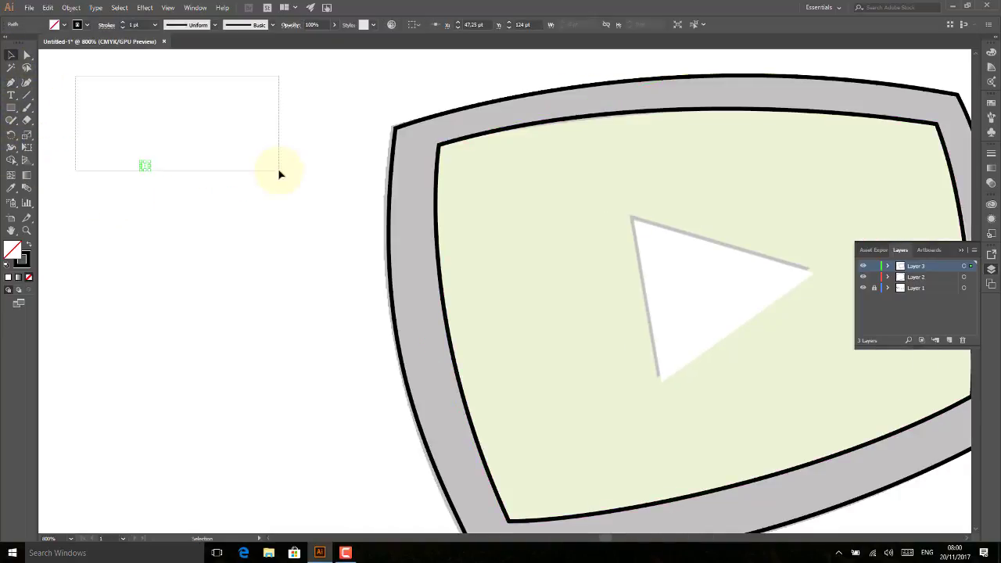
{"action": "scroll", "coordinate": [279, 172], "scroll_direction": "right", "scroll_amount": 5}
{"action": "scroll", "coordinate": [86, 141], "scroll_direction": "right", "scroll_amount": 3}
{"action": "scroll", "coordinate": [78, 172], "scroll_direction": "up", "scroll_amount": 2}
{"action": "scroll", "coordinate": [71, 164], "scroll_direction": "down", "scroll_amount": 1}
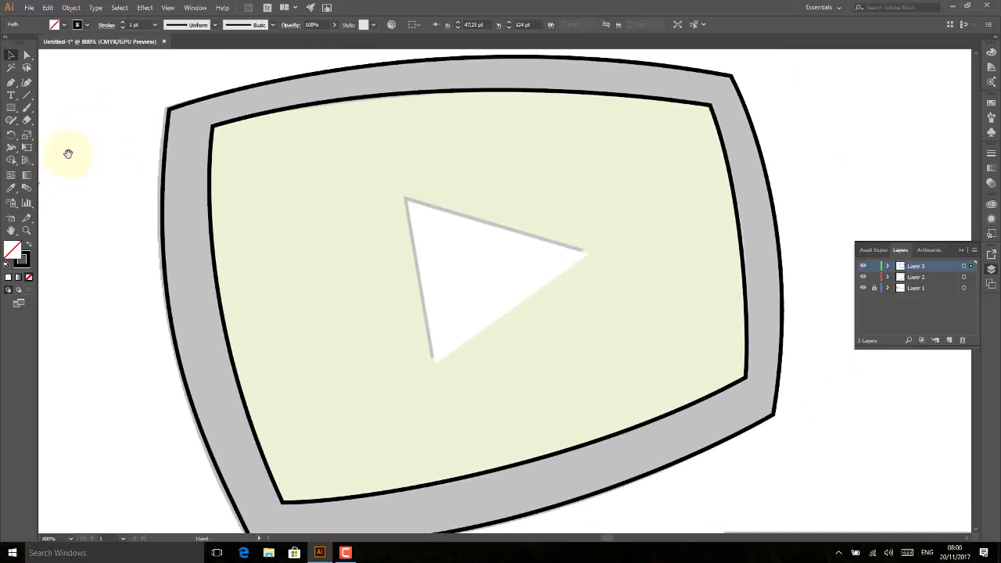
{"action": "scroll", "coordinate": [344, 172], "scroll_direction": "down", "scroll_amount": 2}
{"action": "scroll", "coordinate": [344, 172], "scroll_direction": "right", "scroll_amount": 3}
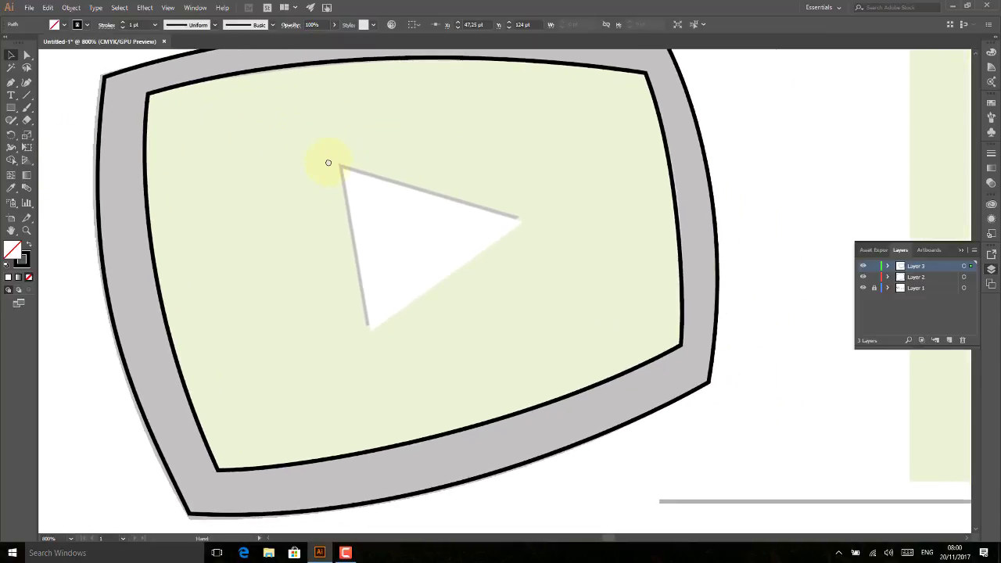
On a new layer, trace a closed three-corner triangle over the white play symbol with the Pen tool.
{"action": "left_click", "coordinate": [950, 340]}
{"action": "left_click", "coordinate": [11, 81]}
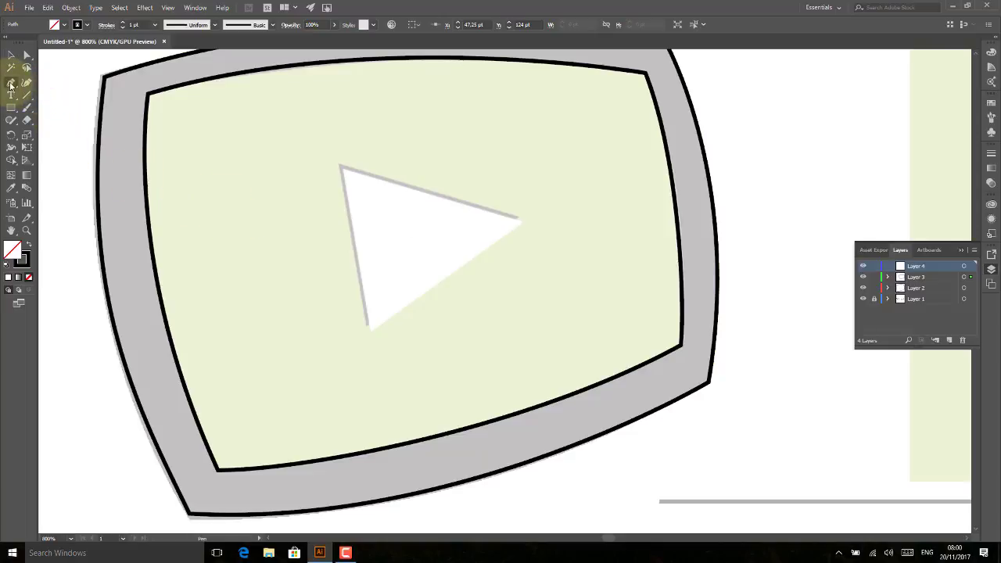
{"action": "left_click", "coordinate": [343, 169]}
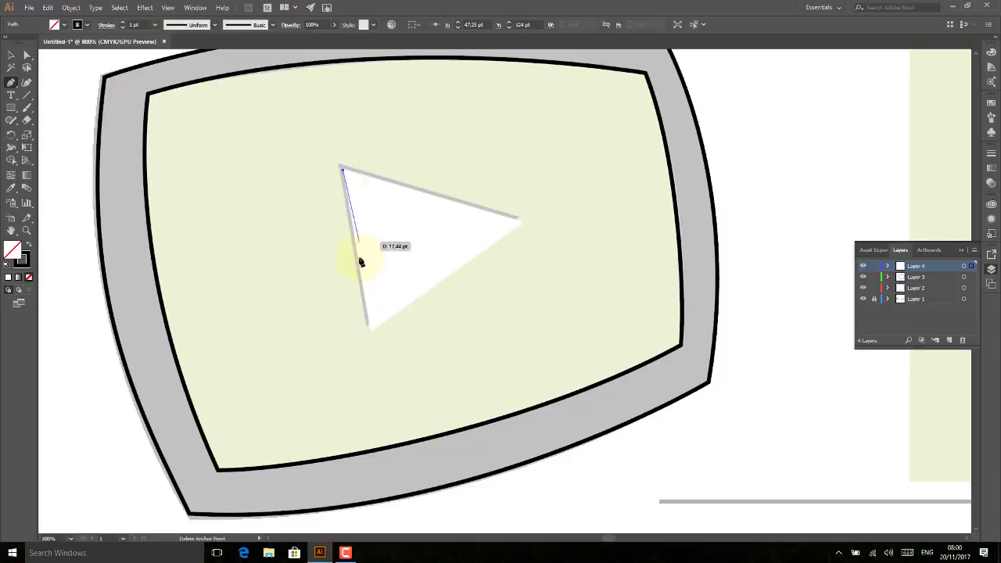
{"action": "left_click", "coordinate": [371, 329]}
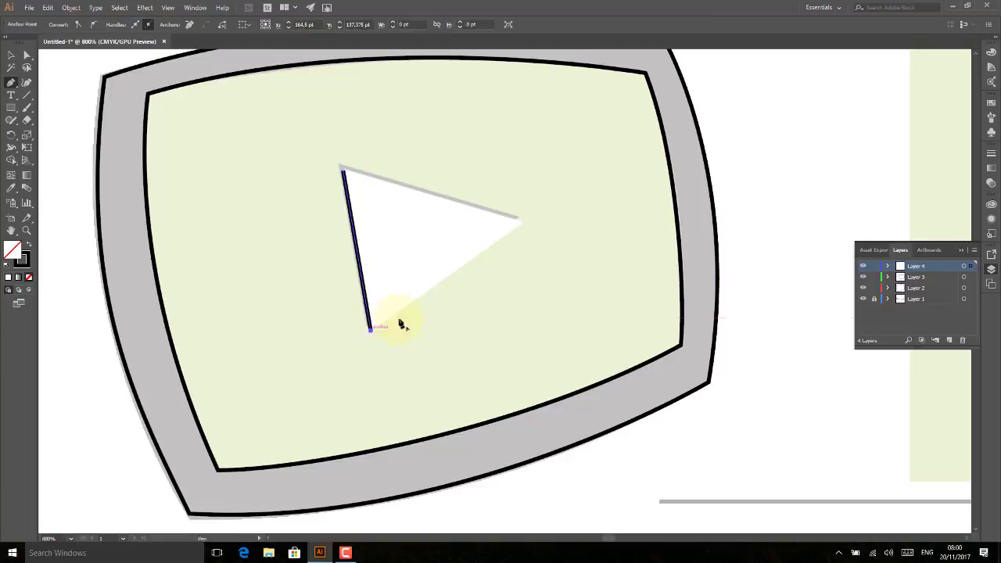
{"action": "left_click", "coordinate": [522, 224]}
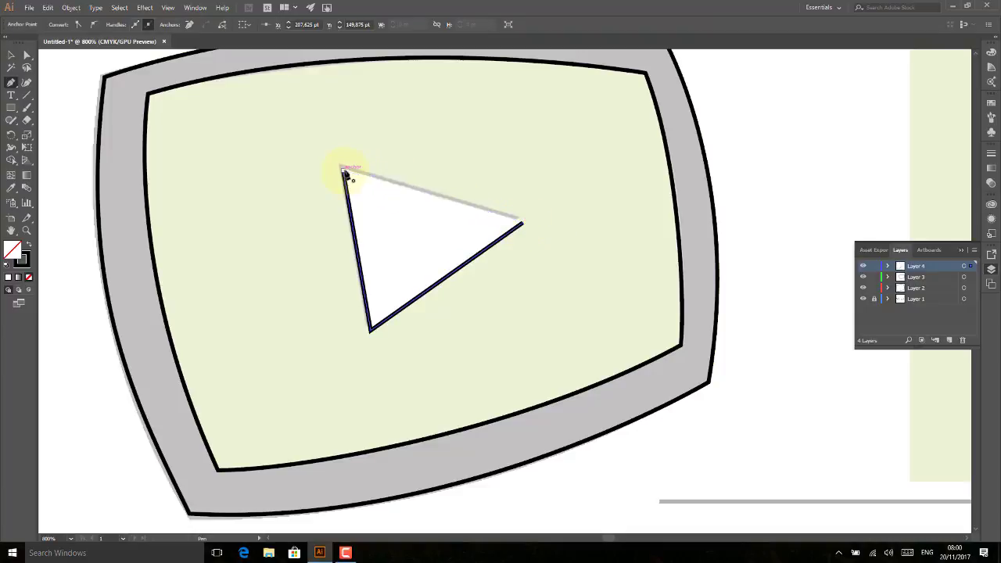
{"action": "left_click", "coordinate": [343, 171]}
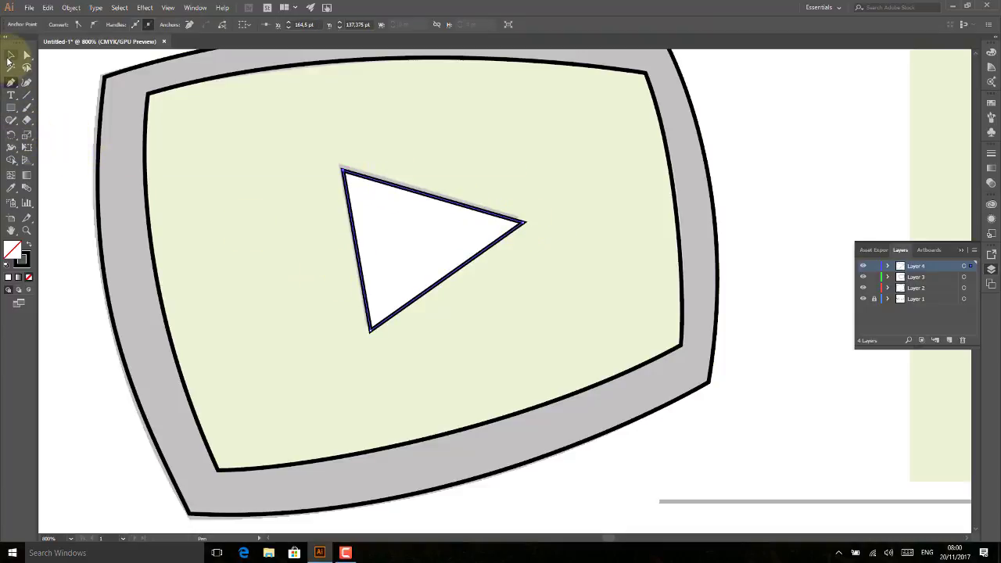
{"action": "left_click", "coordinate": [11, 55]}
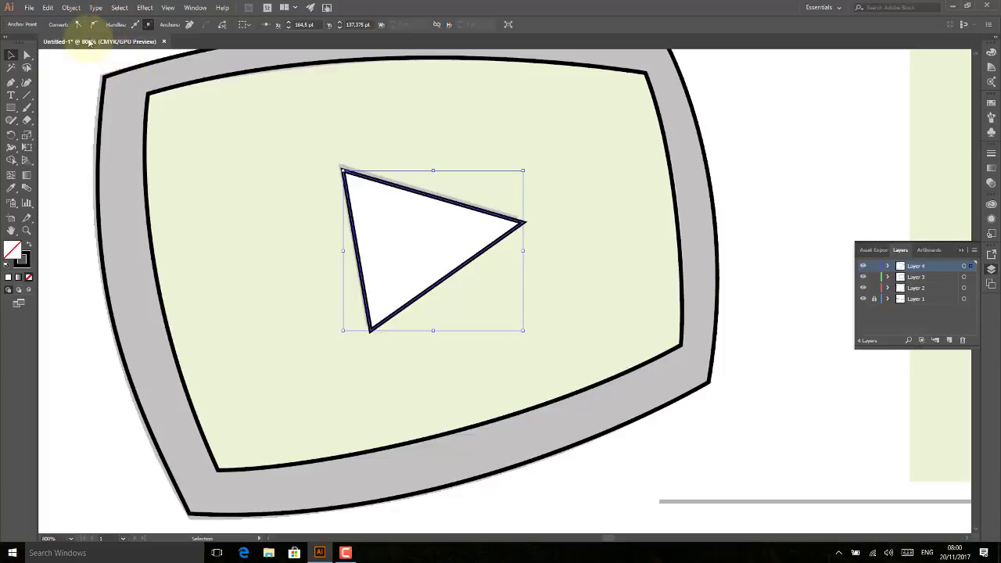
{"action": "left_click", "coordinate": [447, 151]}
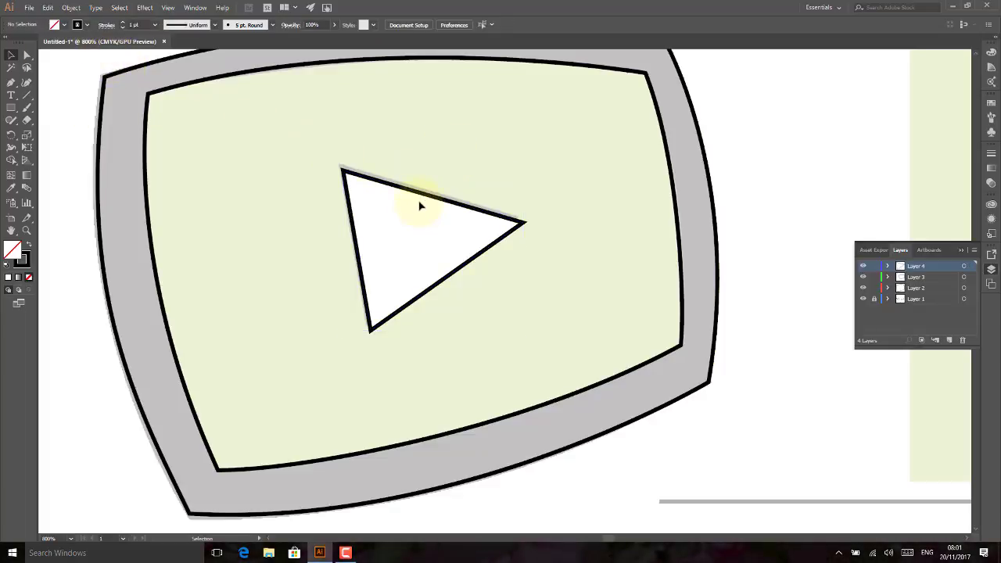
{"action": "left_click", "coordinate": [420, 205]}
Set the play triangle's stroke to None while keeping its fill white.
{"action": "left_click", "coordinate": [88, 27]}
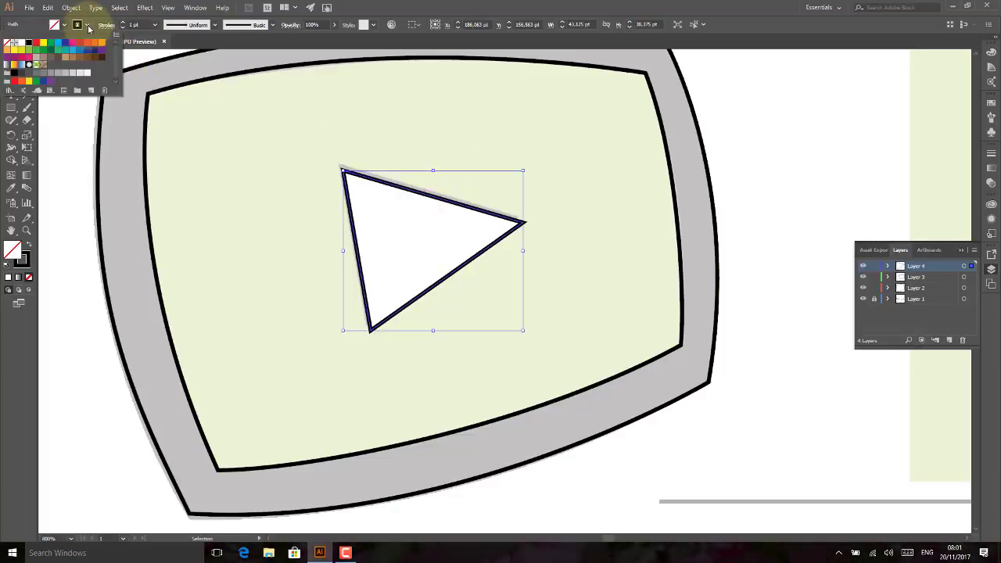
{"action": "left_click", "coordinate": [7, 44]}
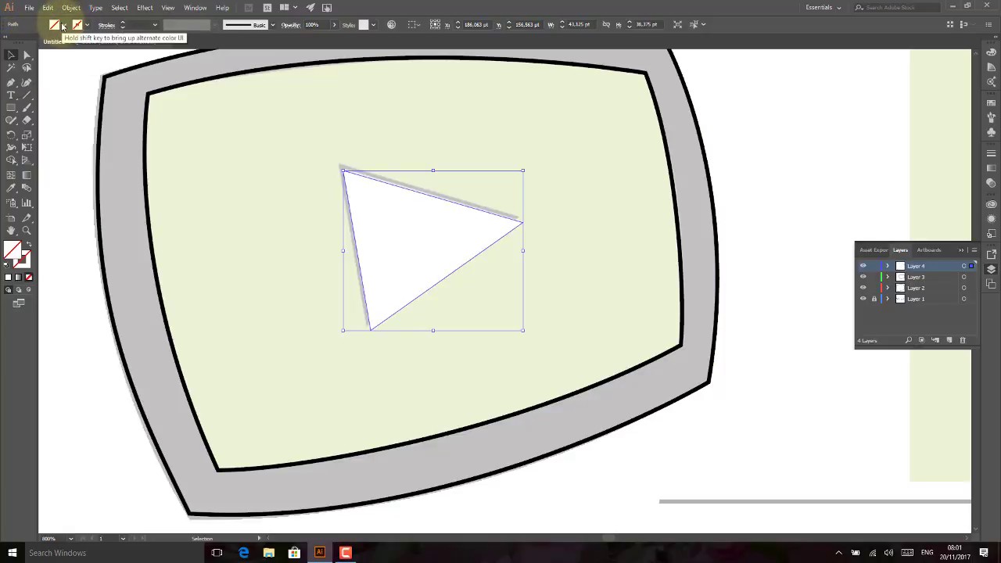
{"action": "left_click", "coordinate": [63, 25]}
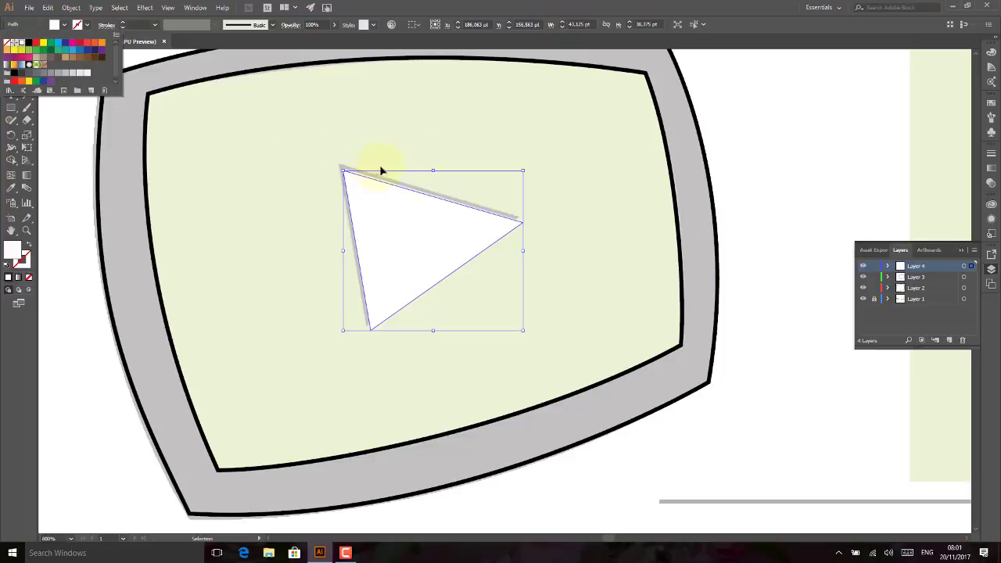
{"action": "left_click", "coordinate": [452, 154]}
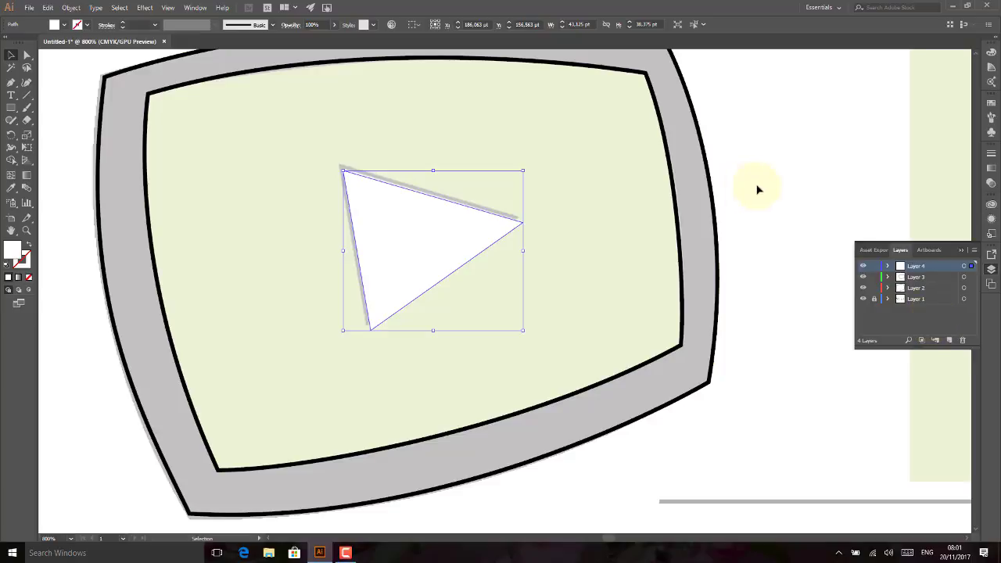
{"action": "left_click", "coordinate": [147, 8]}
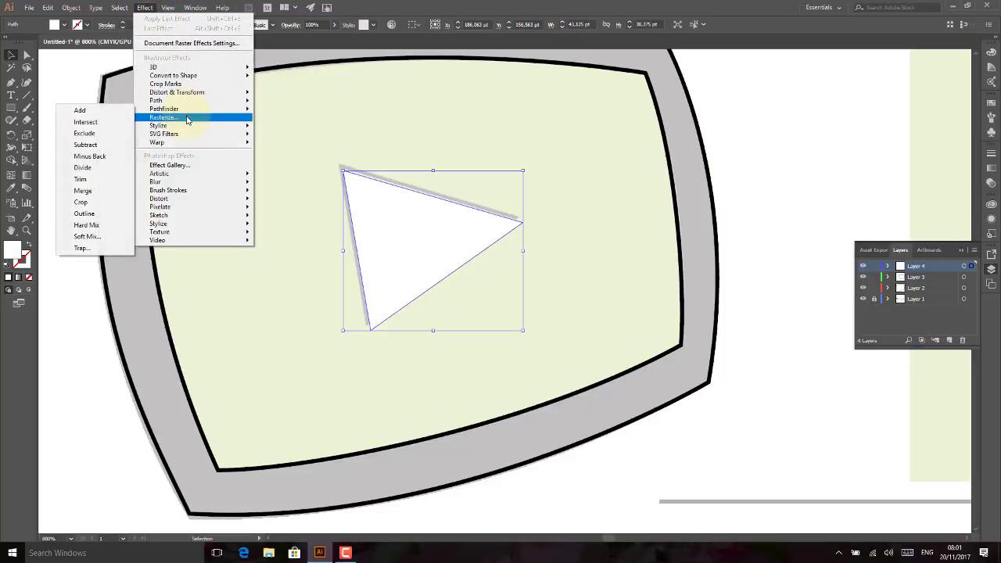
{"action": "mouse_move", "coordinate": [193, 125]}
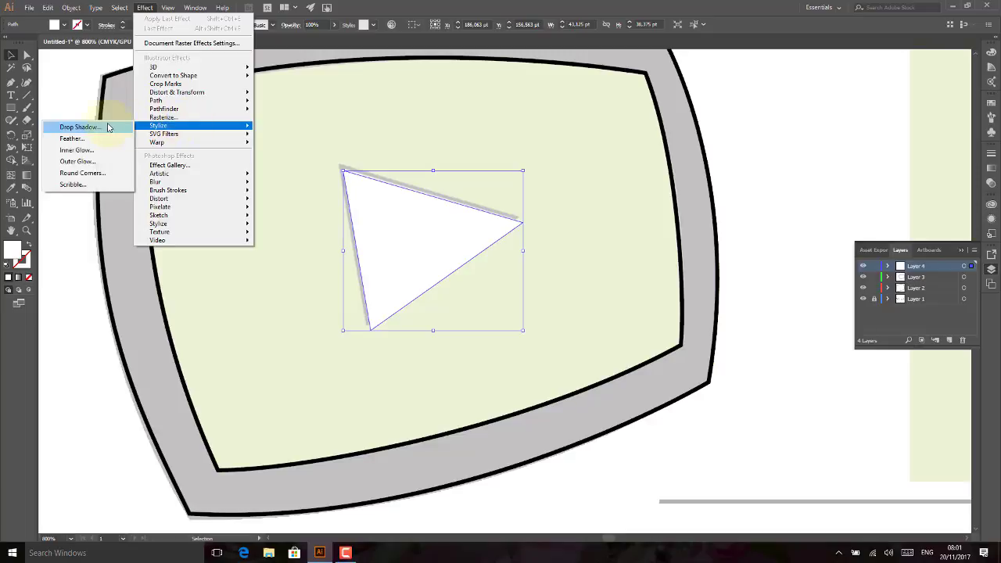
Start a Drop Shadow with Preview on, Normal mode and 100% opacity.
{"action": "left_click", "coordinate": [108, 129]}
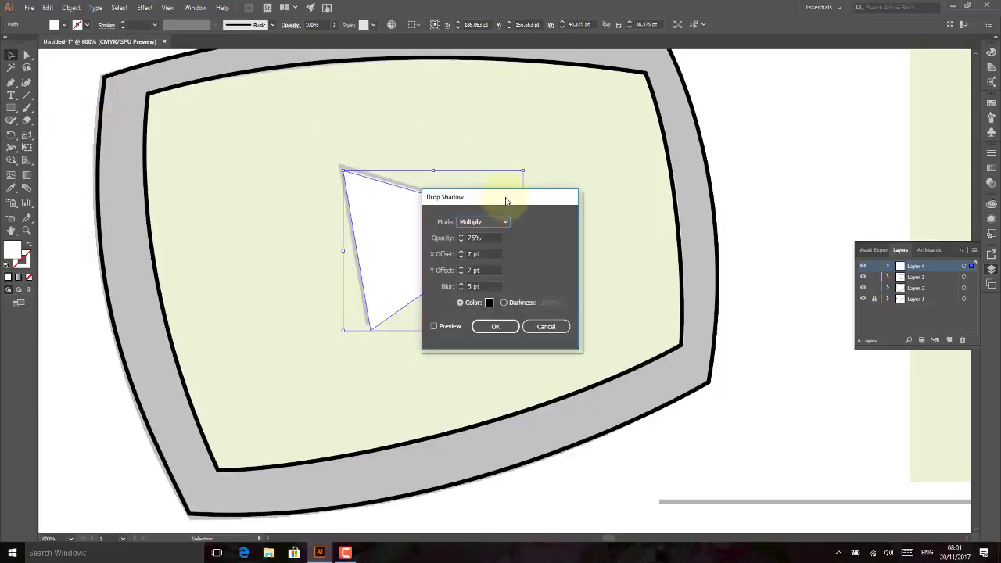
{"action": "left_click_drag", "start_coordinate": [534, 196], "coordinate": [723, 160]}
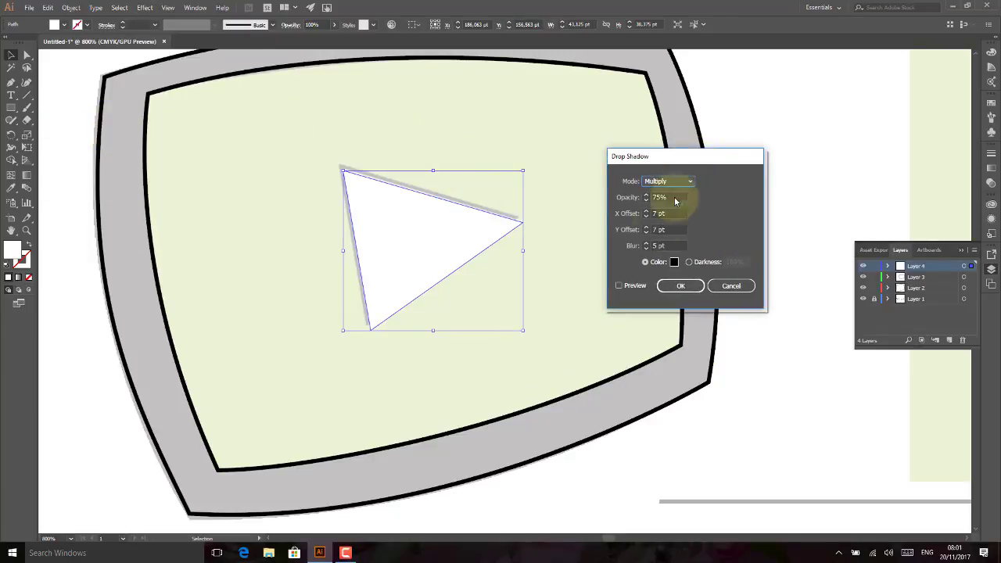
{"action": "left_click", "coordinate": [628, 285]}
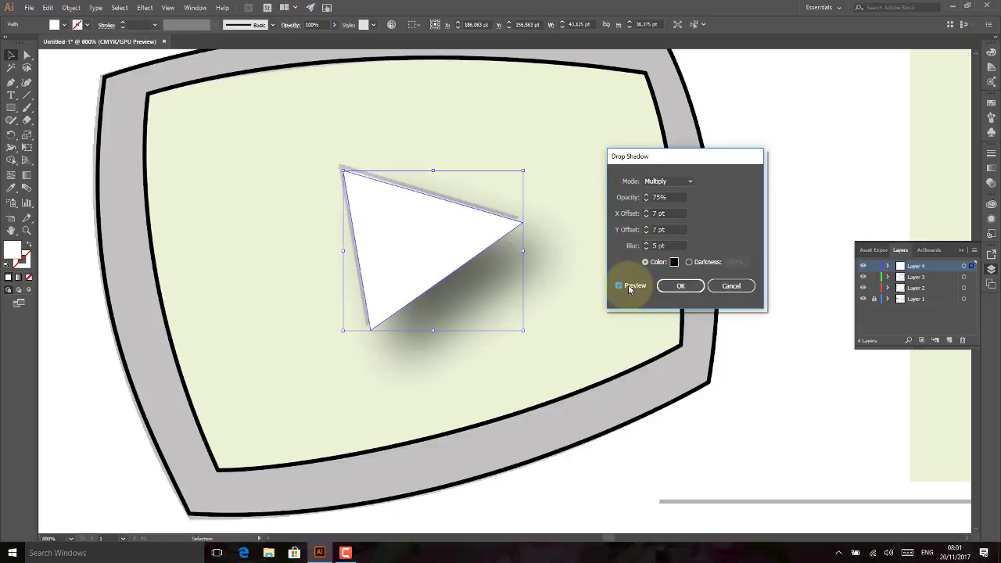
{"action": "left_click", "coordinate": [677, 185]}
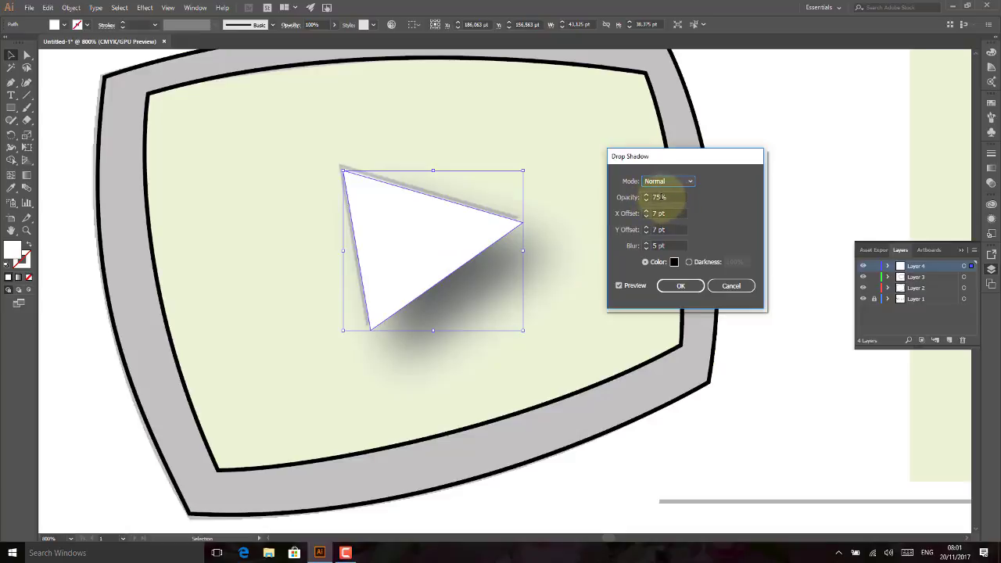
{"action": "double_click", "coordinate": [661, 197]}
{"action": "type", "text": "100"}
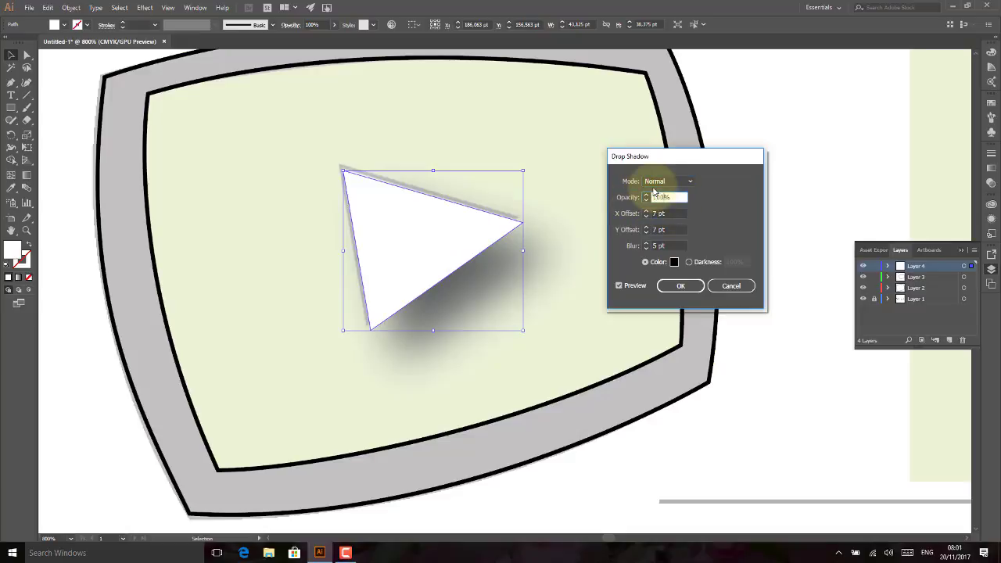
{"action": "double_click", "coordinate": [676, 213]}
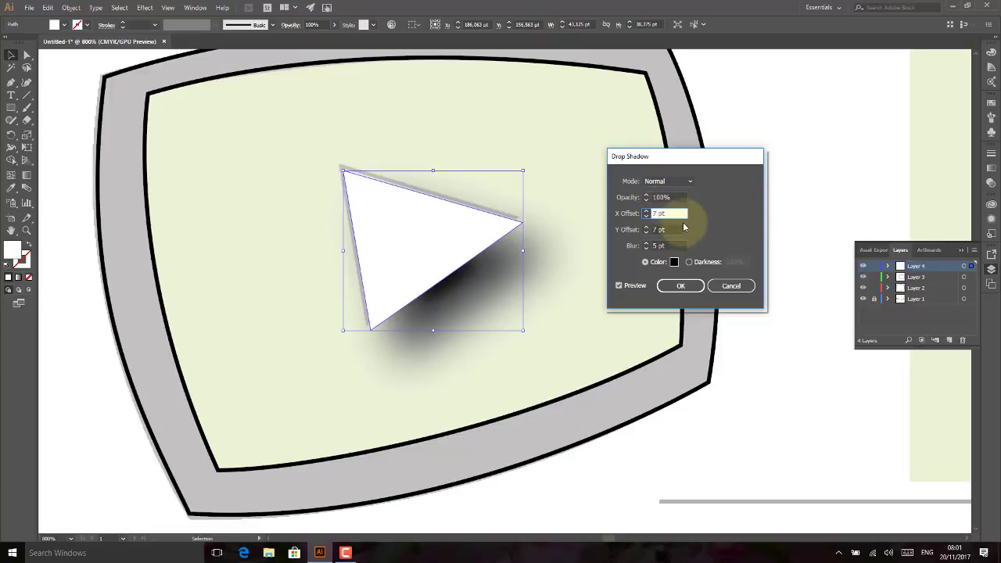
Set the shadow's X and Y offsets to -1 pt and its blur to 0 pt.
{"action": "left_click", "coordinate": [646, 233]}
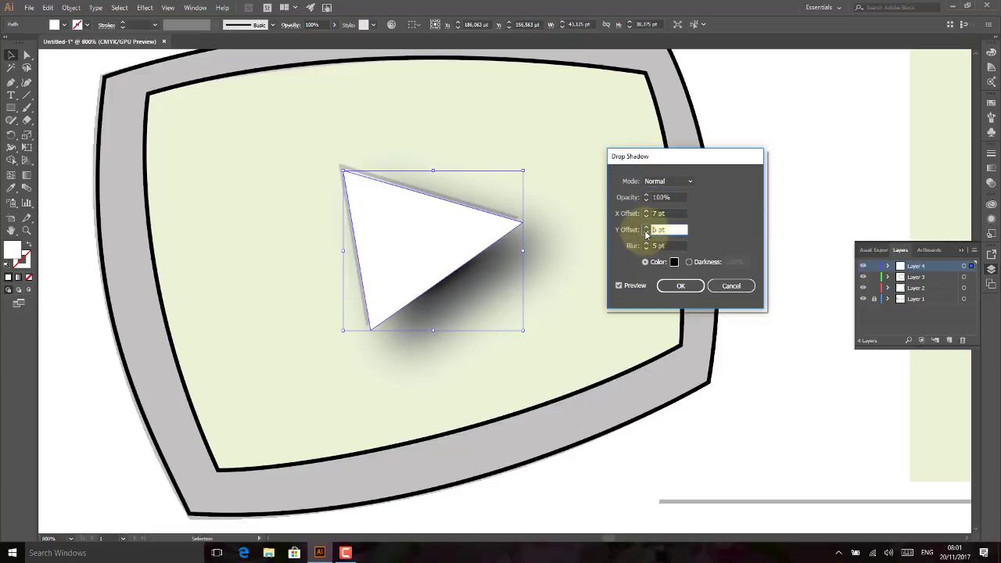
{"action": "left_click", "coordinate": [646, 233]}
{"action": "left_click", "coordinate": [647, 233]}
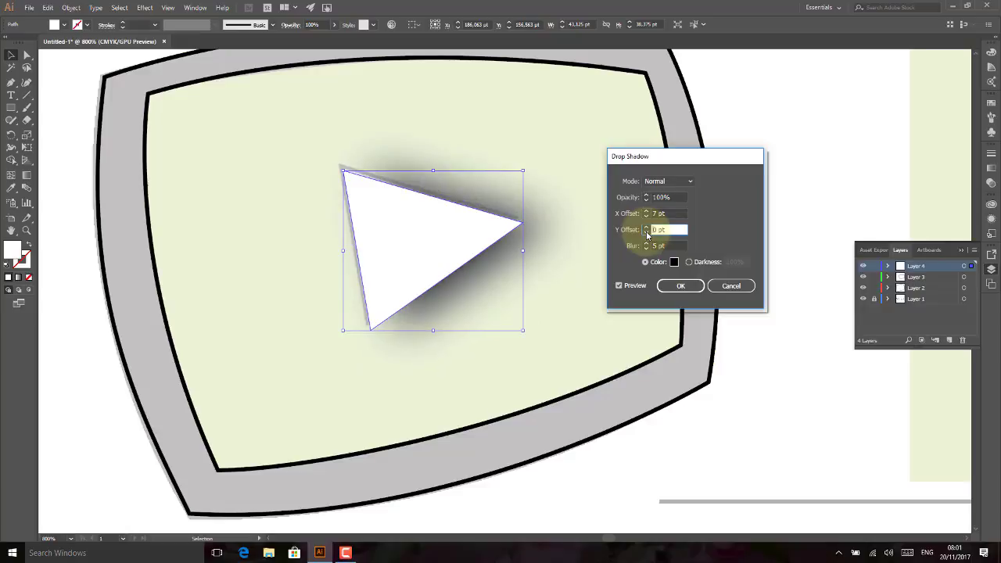
{"action": "left_click", "coordinate": [646, 216]}
{"action": "left_click", "coordinate": [646, 217]}
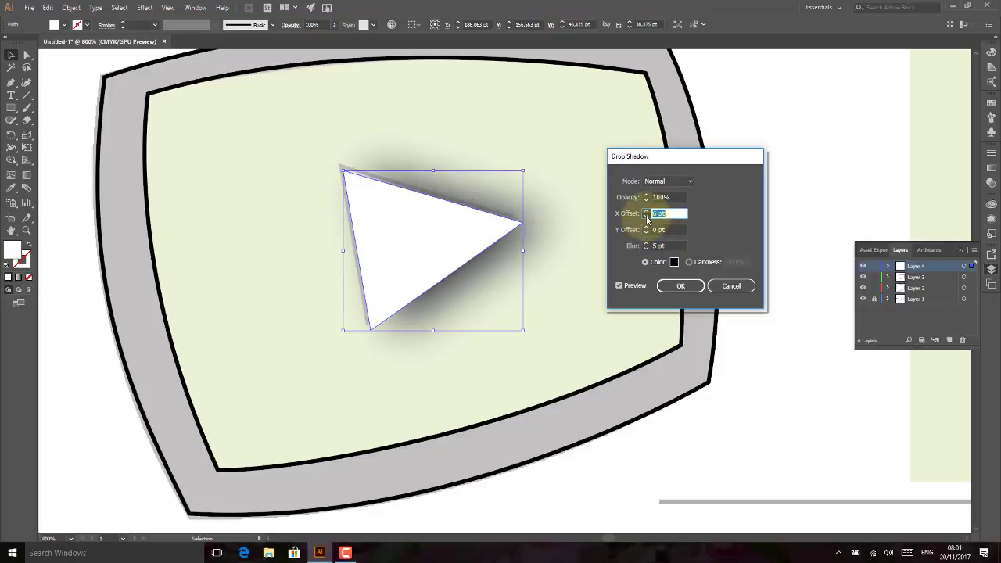
{"action": "left_click", "coordinate": [646, 217]}
{"action": "left_click", "coordinate": [646, 217]}
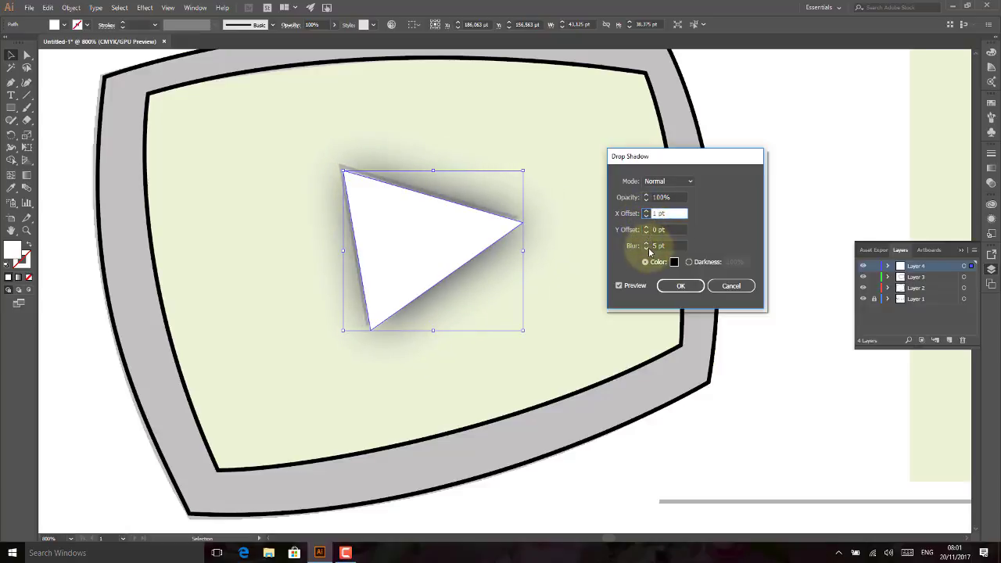
{"action": "left_click", "coordinate": [647, 248]}
{"action": "left_click", "coordinate": [647, 248]}
{"action": "left_click", "coordinate": [647, 248]}
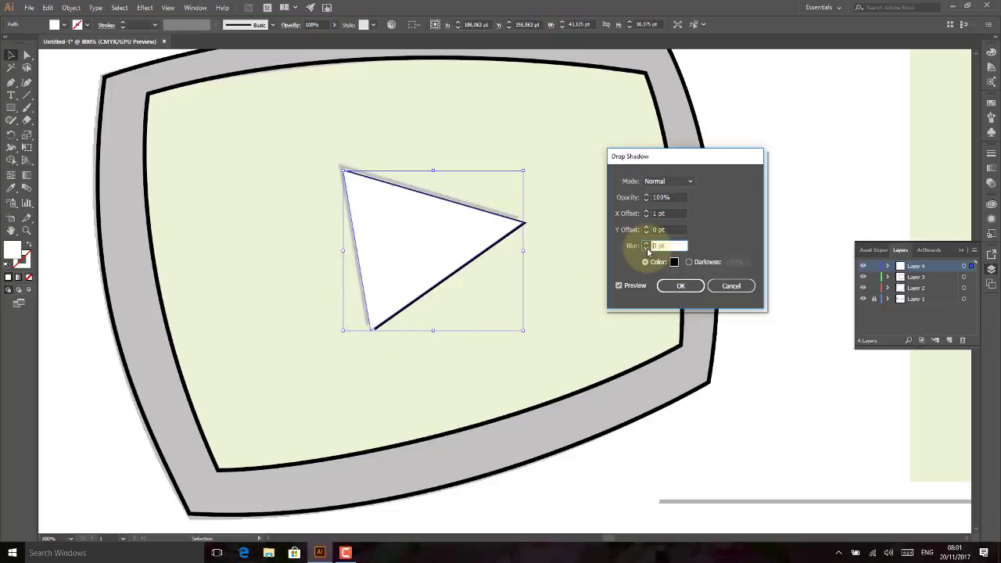
{"action": "left_click", "coordinate": [647, 244]}
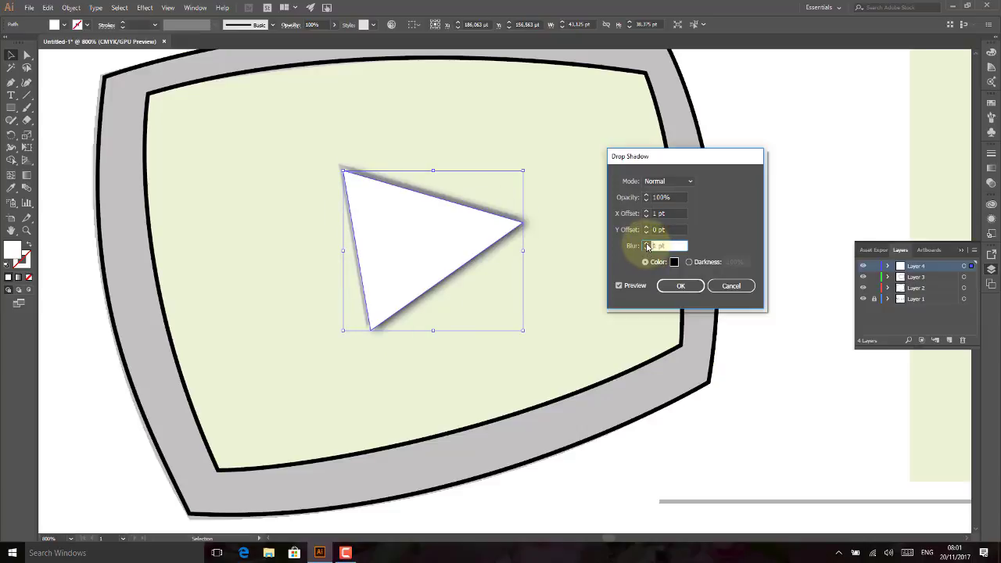
{"action": "left_click", "coordinate": [647, 249]}
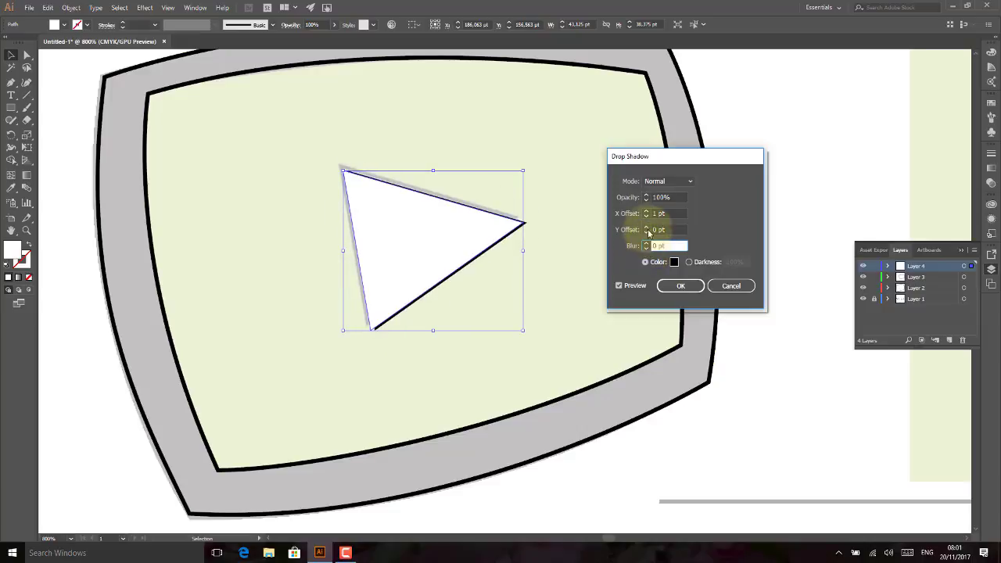
{"action": "left_click", "coordinate": [646, 211]}
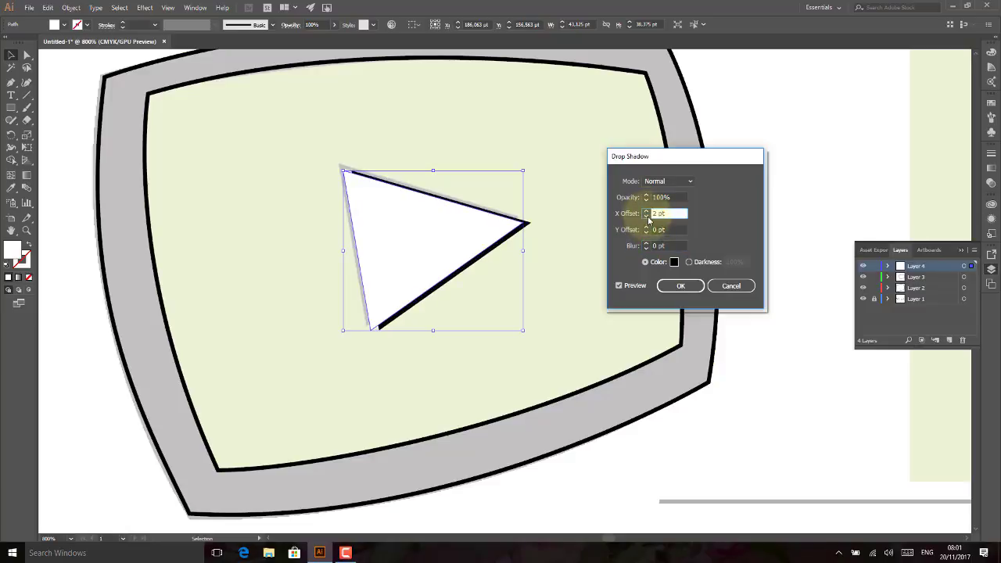
{"action": "left_click", "coordinate": [647, 218]}
{"action": "left_click", "coordinate": [647, 218]}
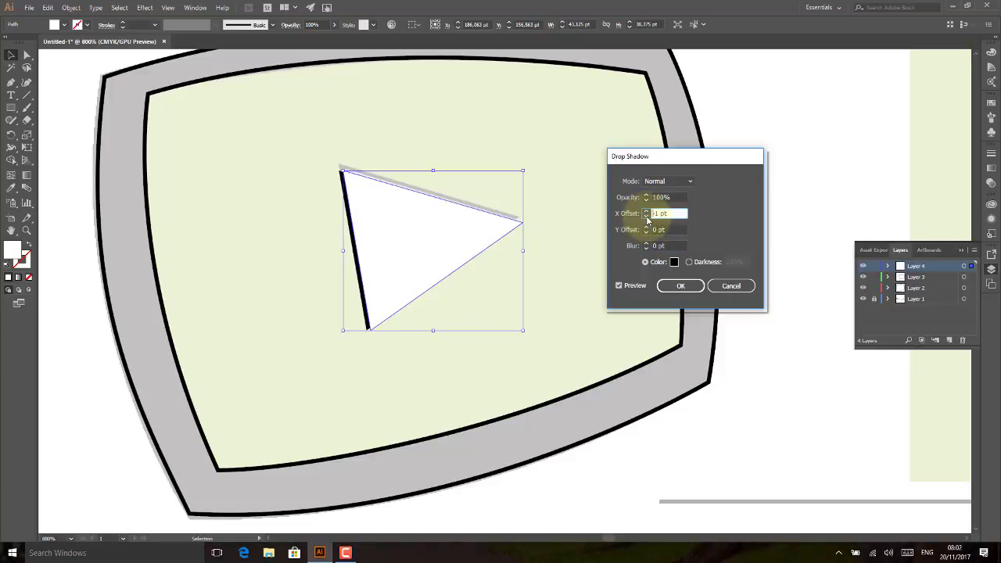
{"action": "left_click", "coordinate": [647, 233]}
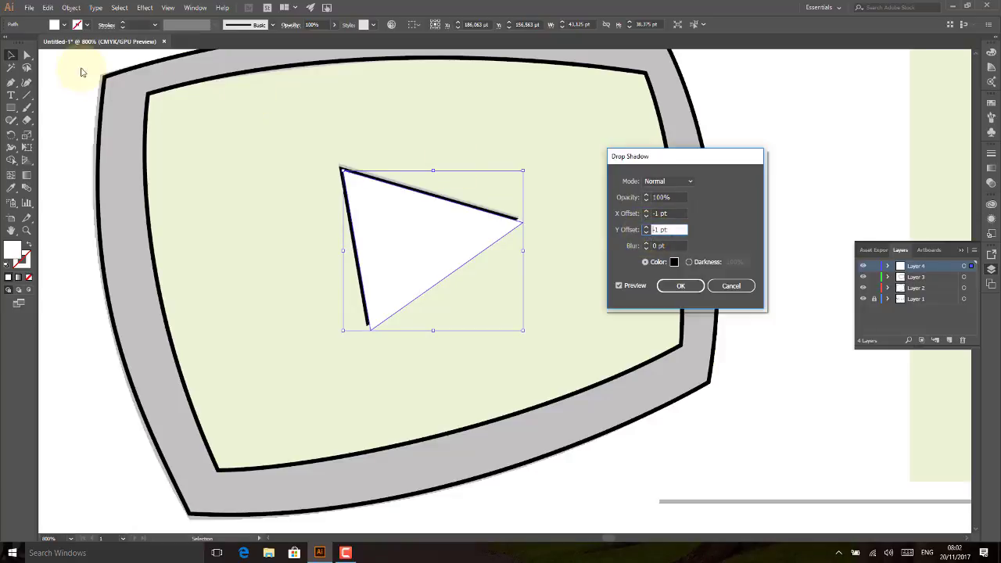
Apply the drop shadow and move the traced play-icon shapes higher on the artboard.
{"action": "left_click", "coordinate": [680, 286]}
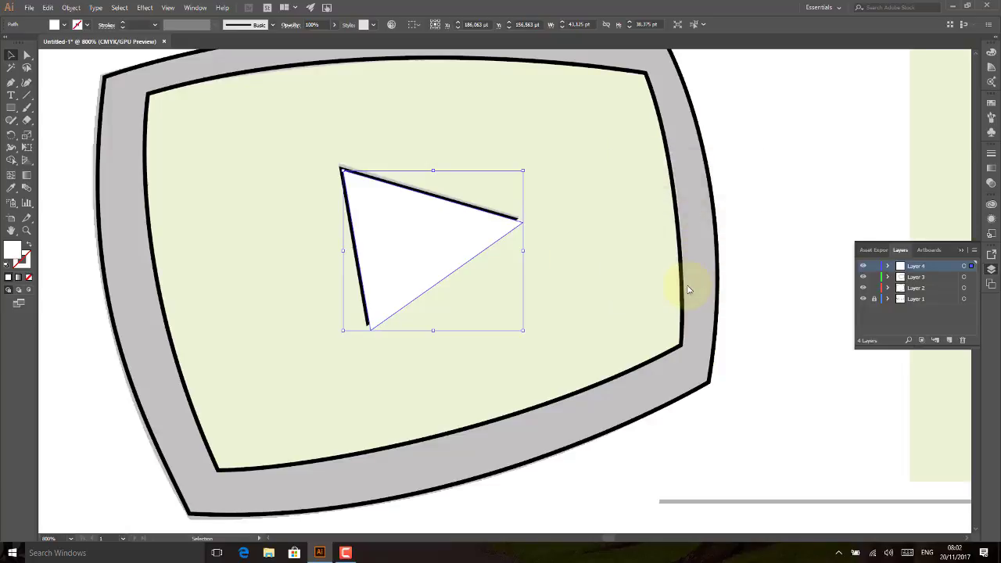
{"action": "key", "text": "ctrl+minus"}
{"action": "key", "text": "ctrl+minus"}
{"action": "key", "text": "ctrl+minus"}
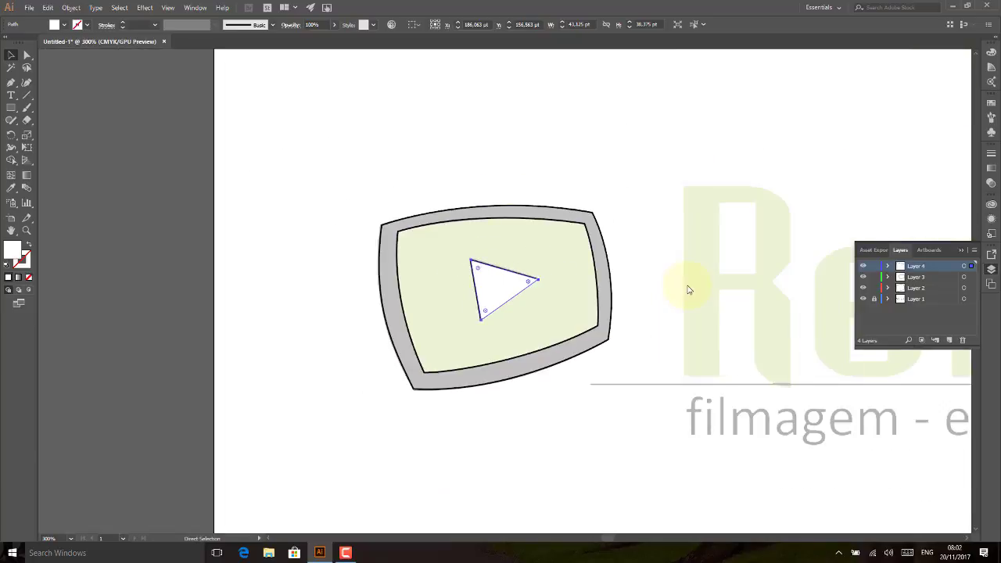
{"action": "left_click_drag", "start_coordinate": [670, 250], "coordinate": [411, 253]}
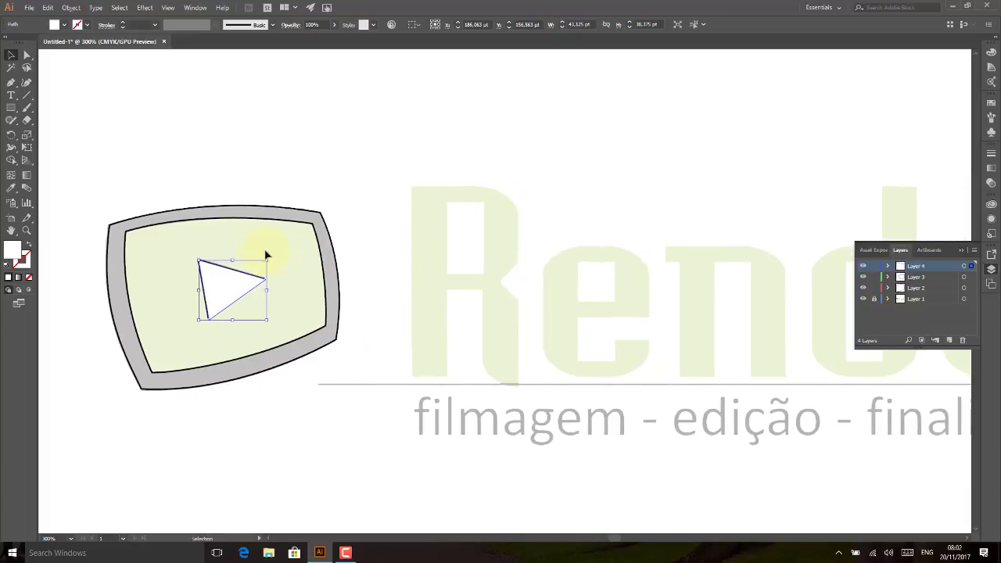
{"action": "left_click_drag", "start_coordinate": [73, 183], "coordinate": [351, 374]}
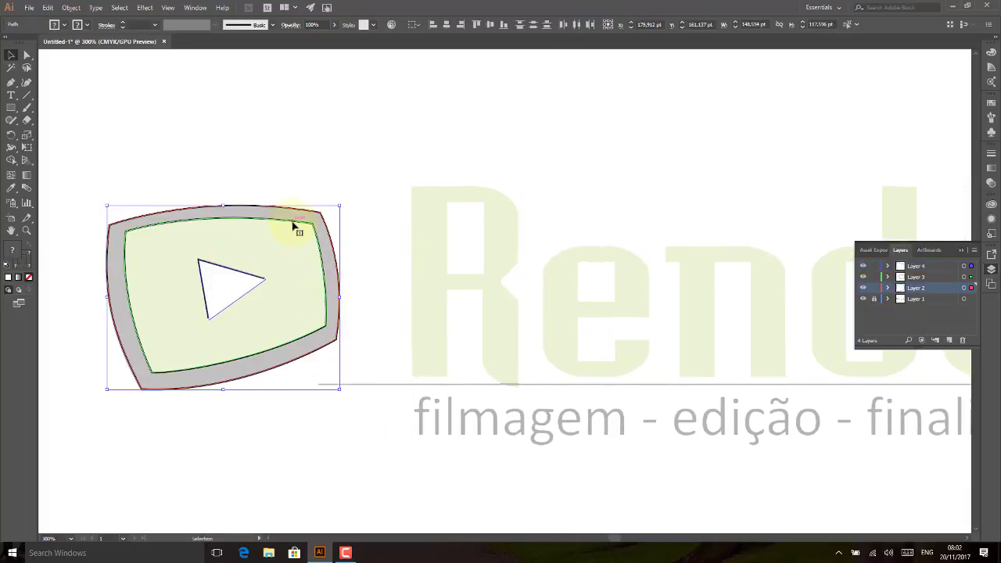
{"action": "left_click_drag", "start_coordinate": [291, 225], "coordinate": [285, 66]}
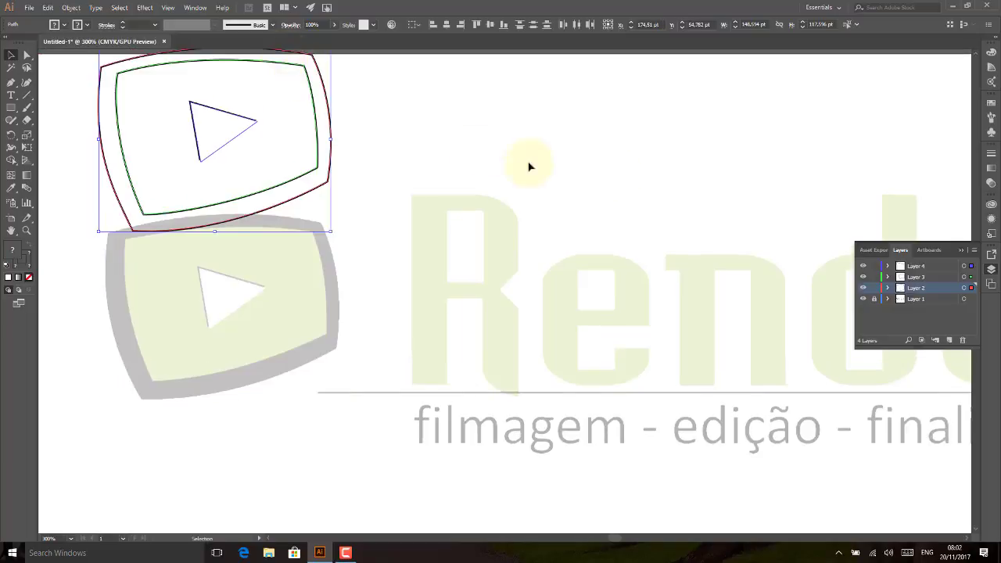
Set Layer 1's Dim Images value to 100% in its layer options.
{"action": "left_click", "coordinate": [915, 299]}
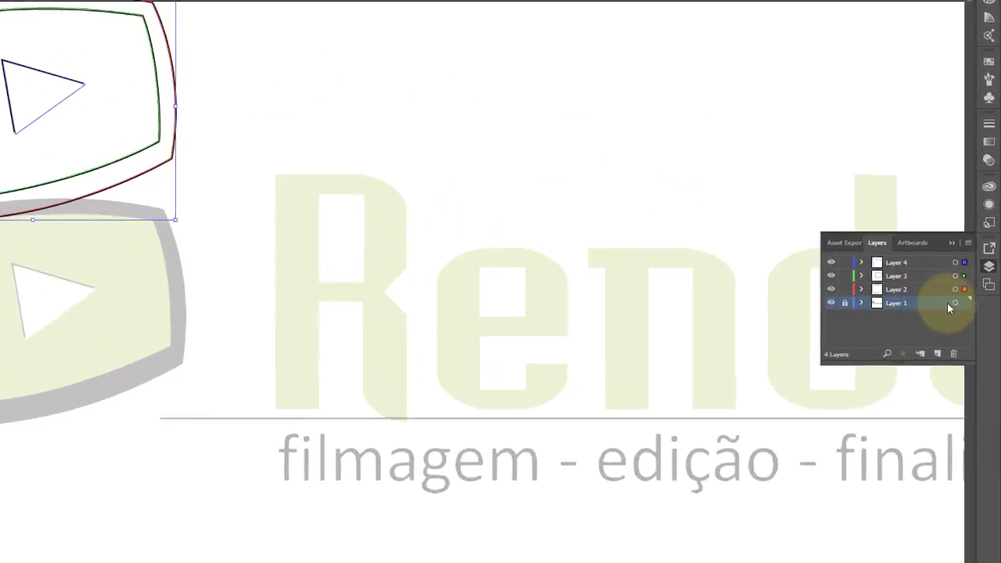
{"action": "double_click", "coordinate": [901, 305]}
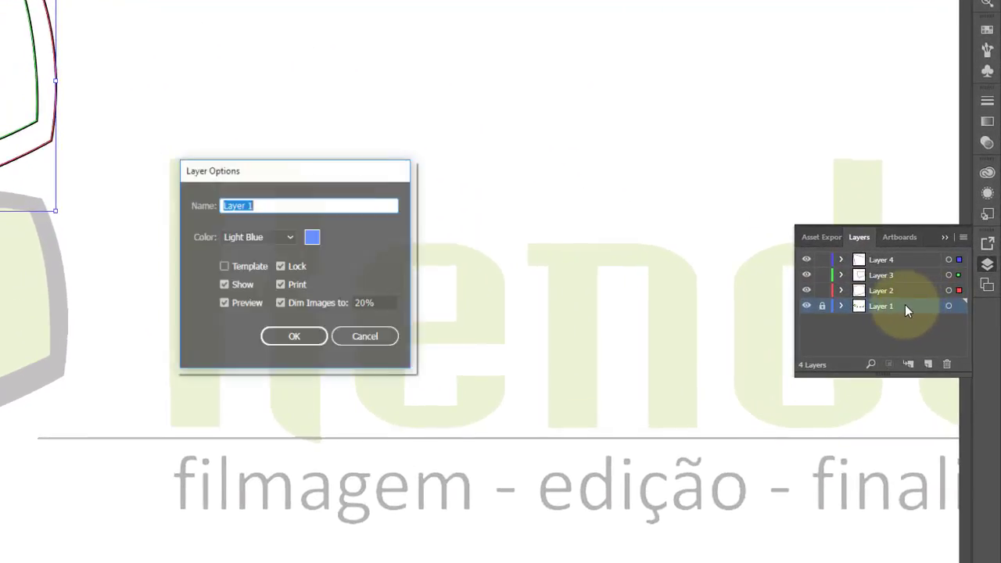
{"action": "double_click", "coordinate": [364, 303]}
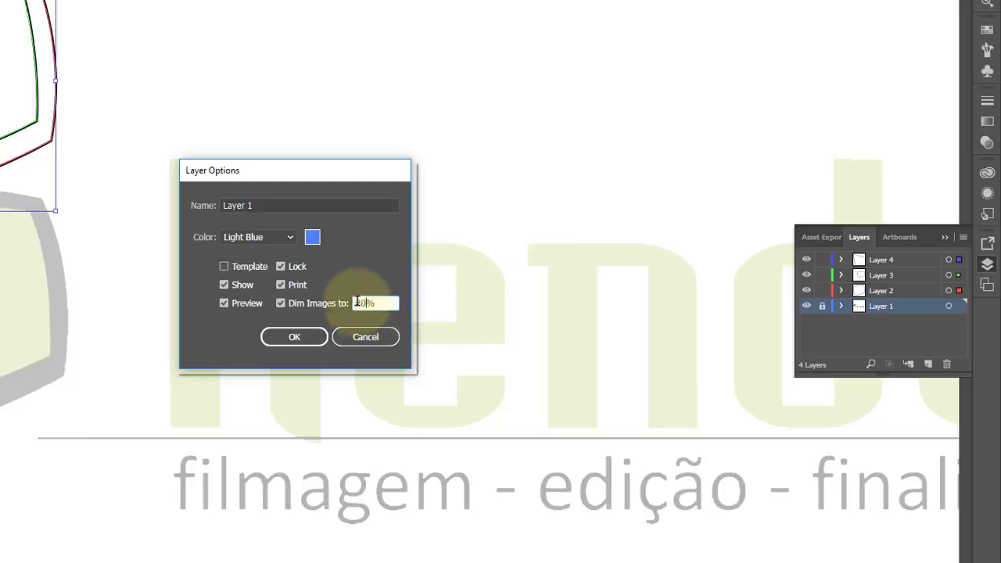
{"action": "type", "text": "100"}
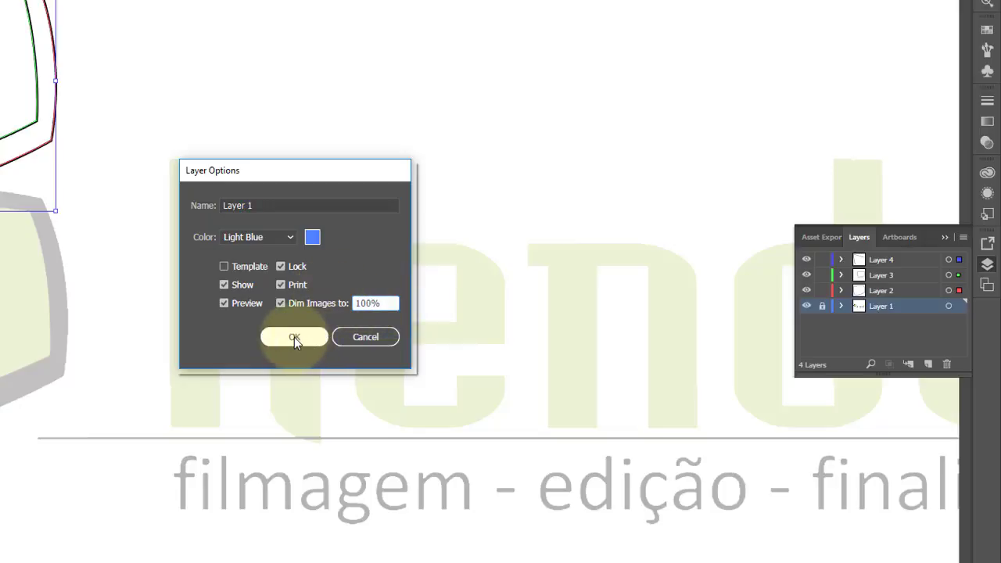
{"action": "left_click", "coordinate": [294, 337]}
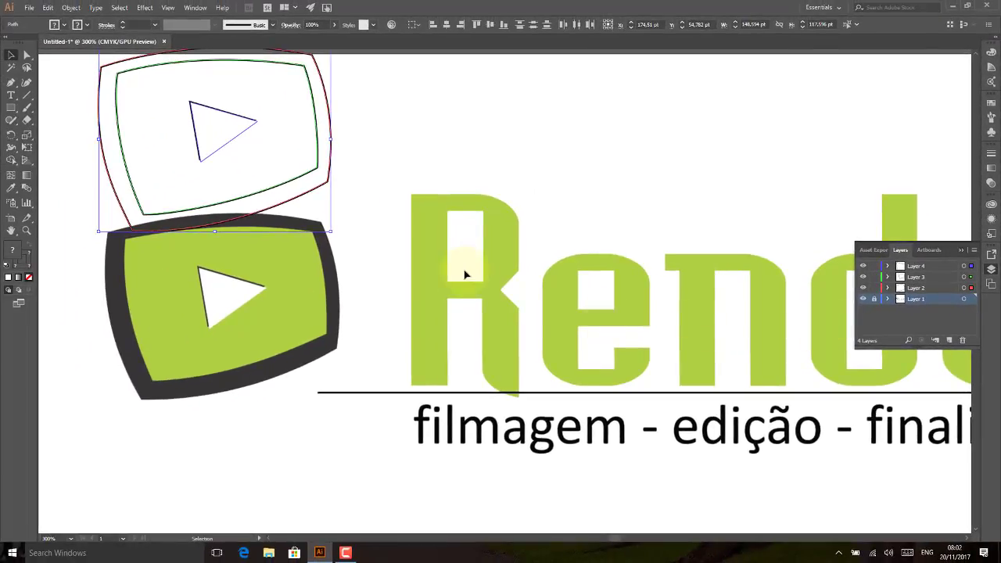
Fill the traced icon's outer frame solid black.
{"action": "left_click", "coordinate": [392, 111]}
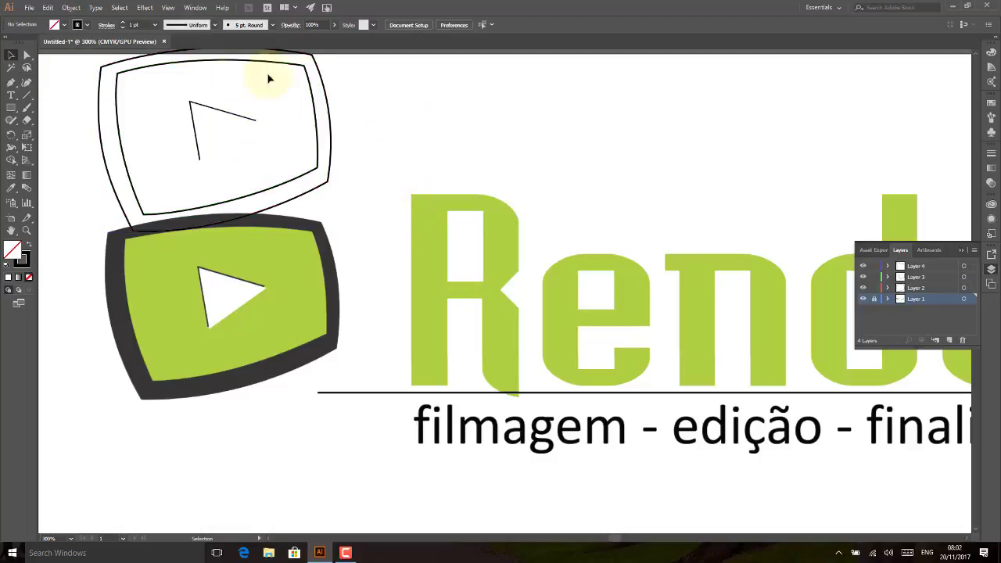
{"action": "left_click", "coordinate": [328, 97]}
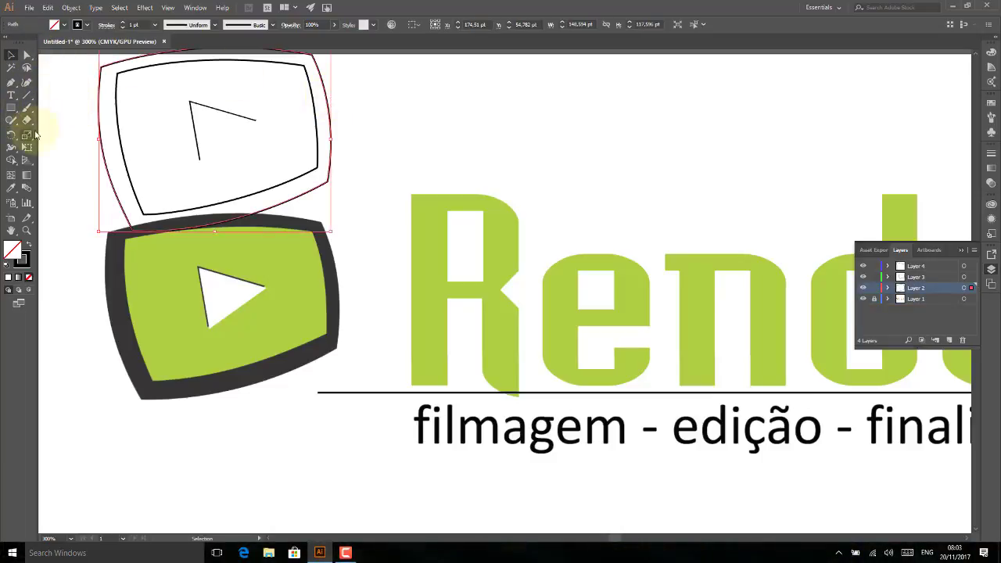
{"action": "left_click", "coordinate": [63, 25]}
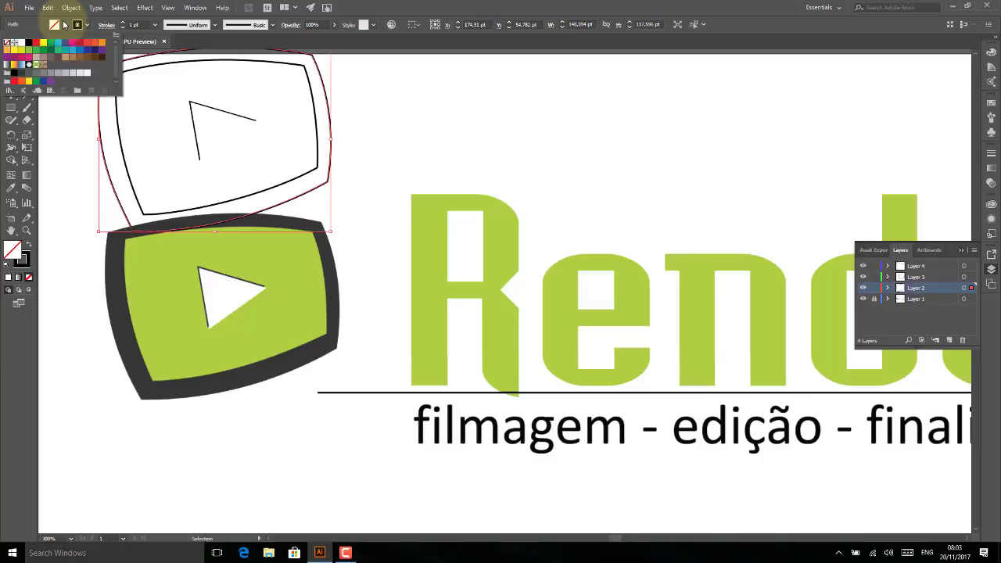
{"action": "left_click", "coordinate": [14, 76]}
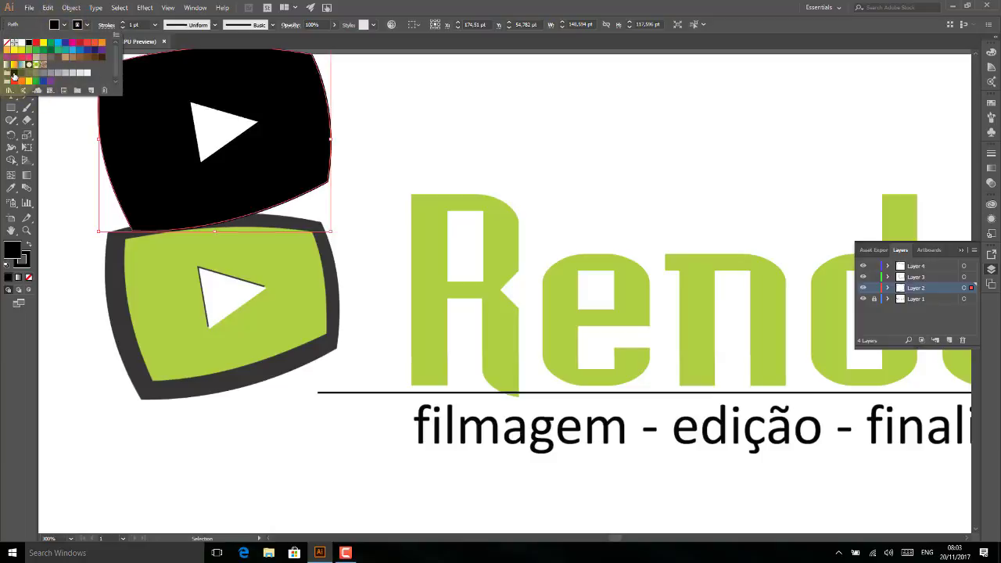
Eyedropper the reference's lime green (AFD141) into the traced inner screen shape.
{"action": "left_click", "coordinate": [306, 82]}
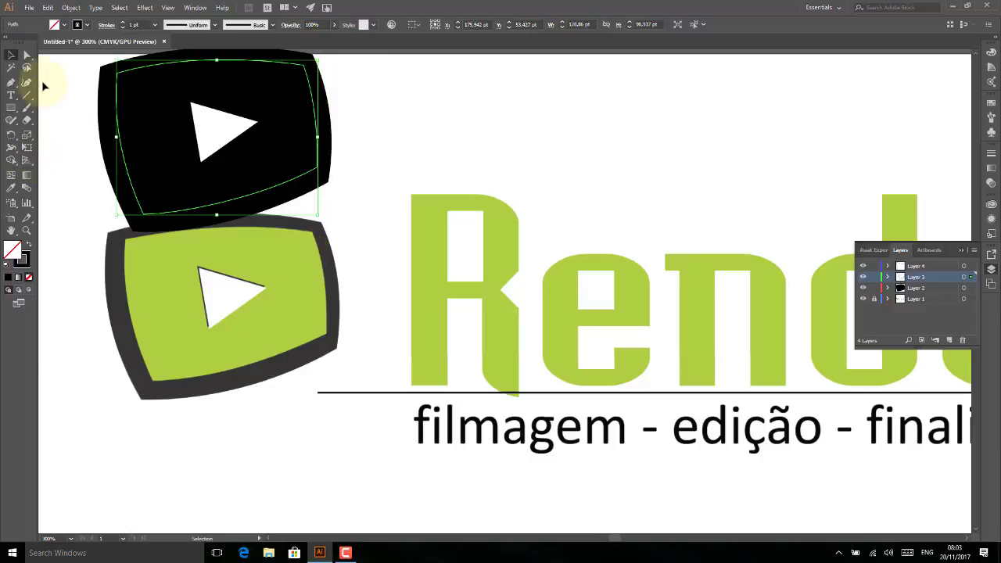
{"action": "left_click", "coordinate": [11, 187]}
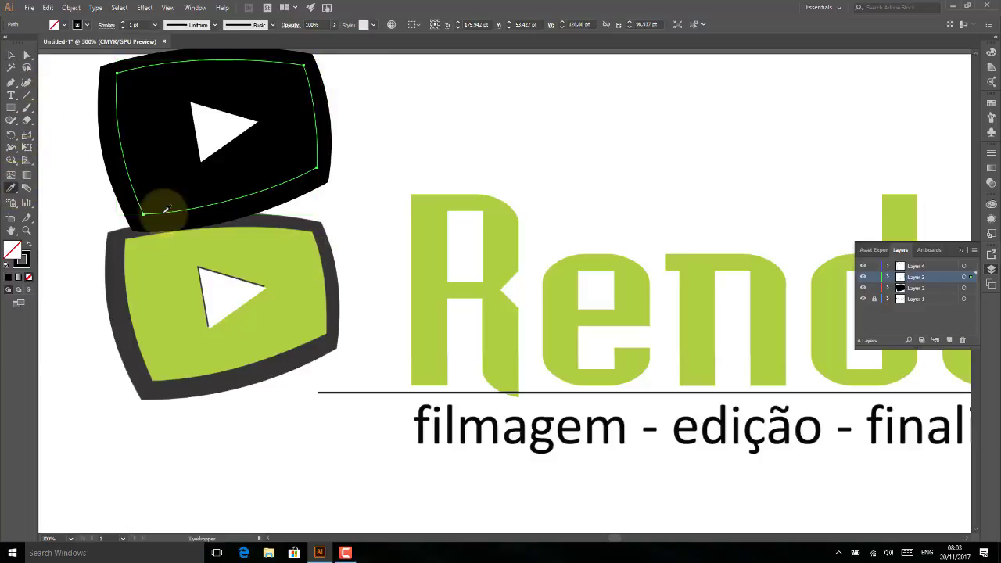
{"action": "left_click", "coordinate": [258, 244]}
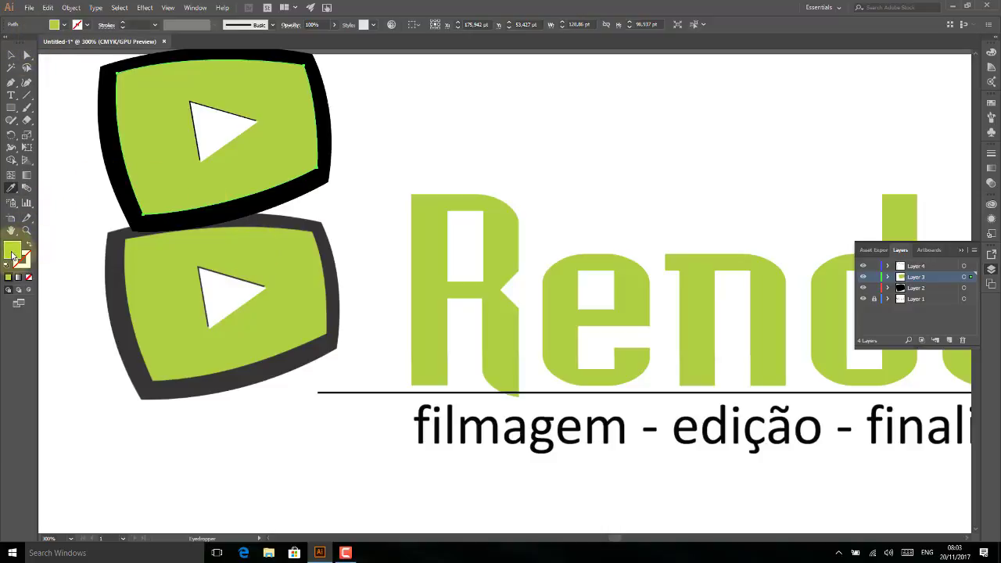
{"action": "double_click", "coordinate": [12, 254]}
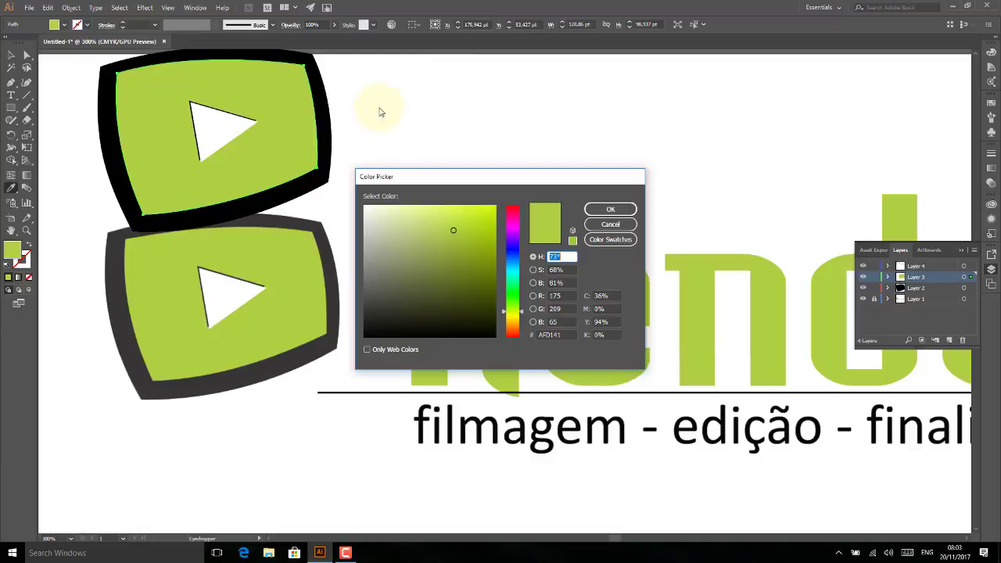
{"action": "left_click", "coordinate": [610, 224]}
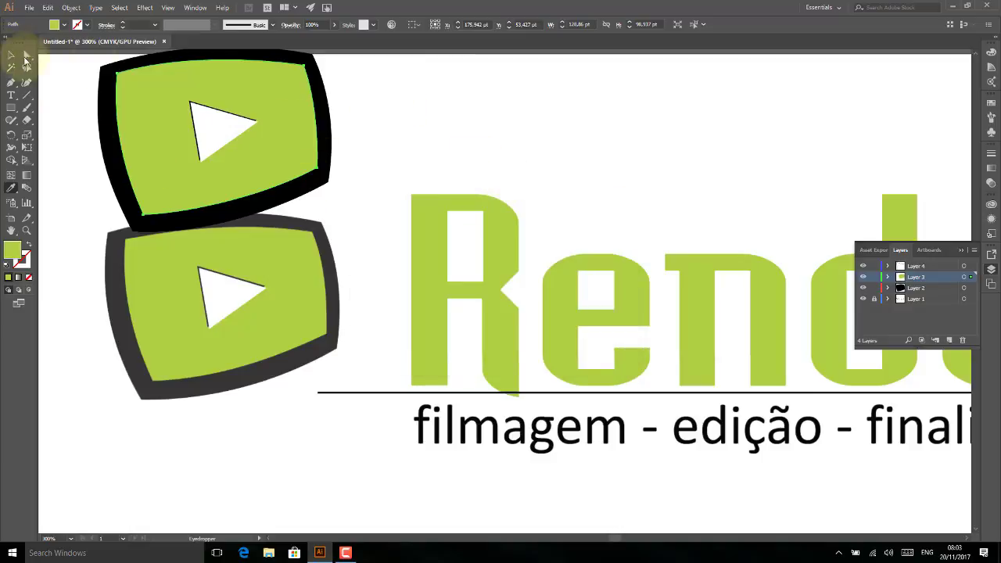
Eyedropper the reference frame's dark grey onto the traced icon's outer frame.
{"action": "left_click", "coordinate": [383, 103]}
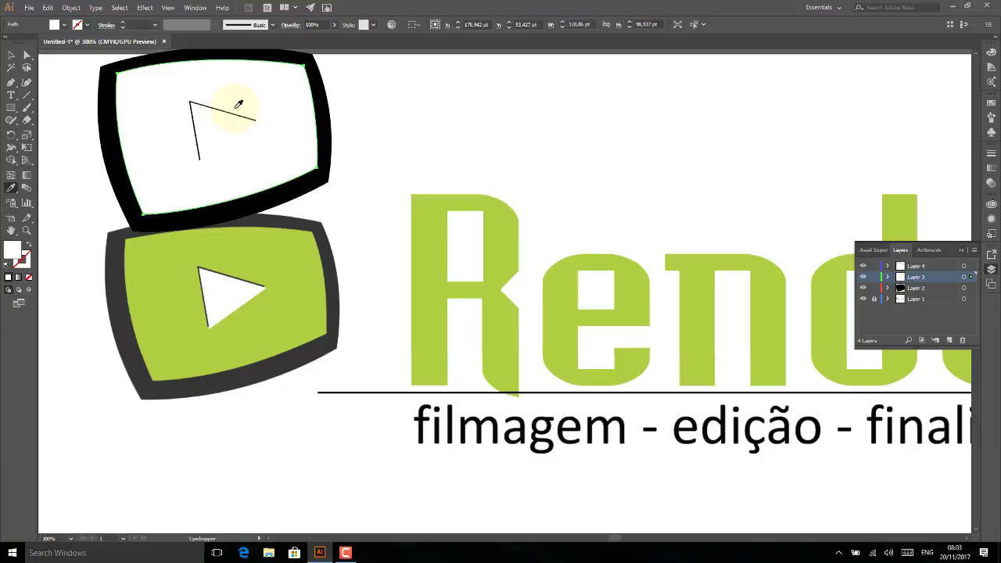
{"action": "key", "text": "ctrl+z"}
{"action": "left_click", "coordinate": [11, 58]}
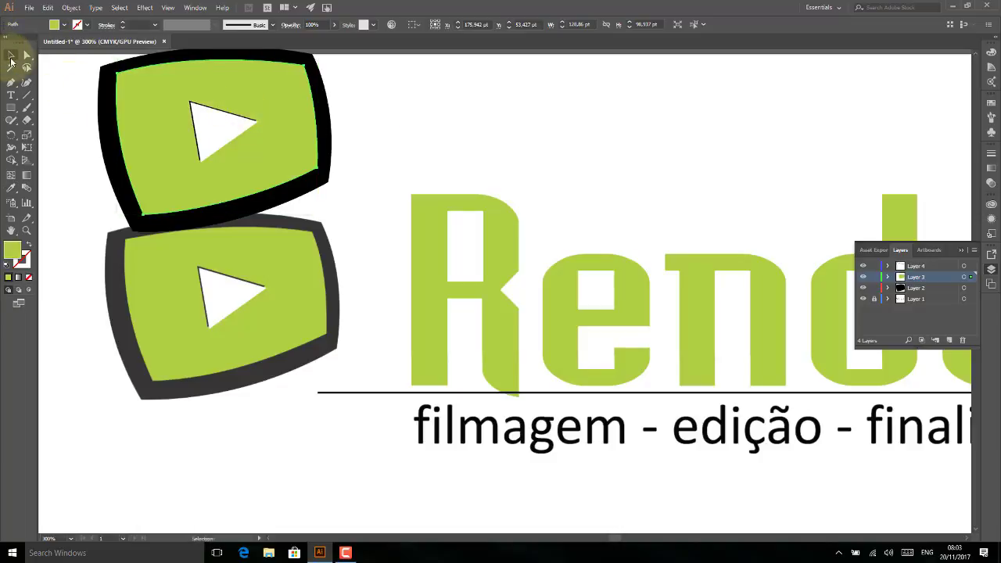
{"action": "left_click", "coordinate": [338, 106]}
{"action": "left_click", "coordinate": [327, 125]}
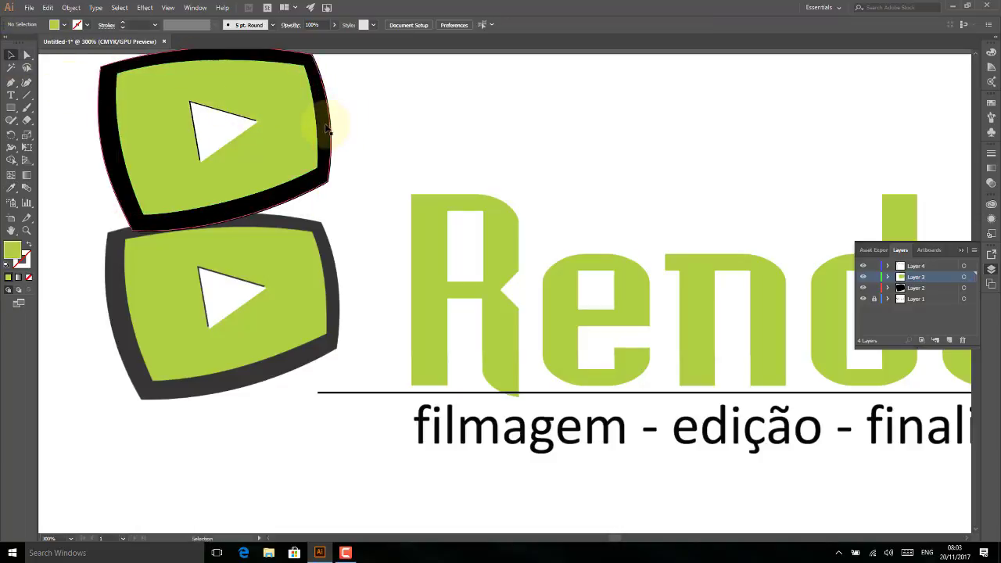
{"action": "left_click", "coordinate": [63, 25]}
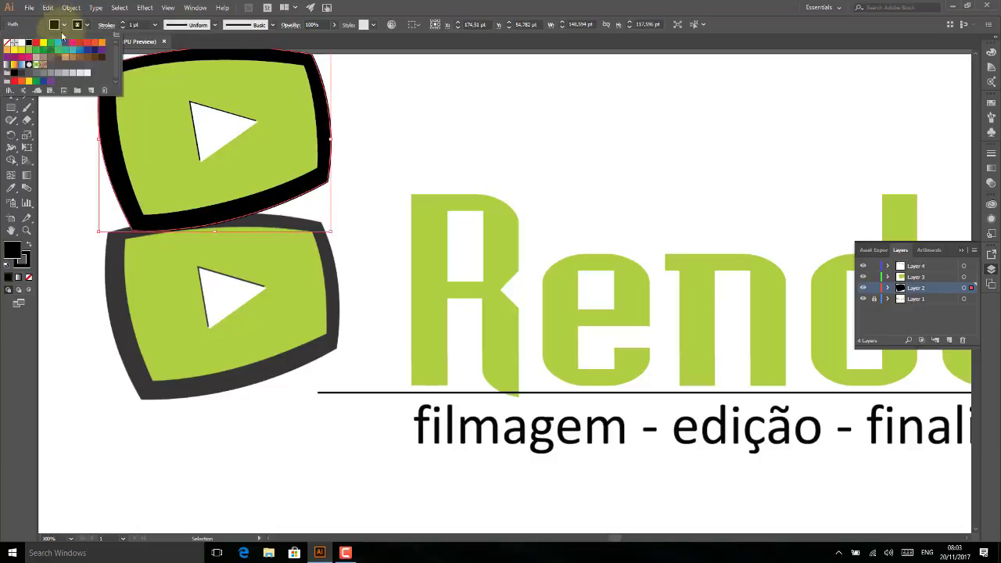
{"action": "key", "text": "Escape"}
{"action": "left_click", "coordinate": [12, 187]}
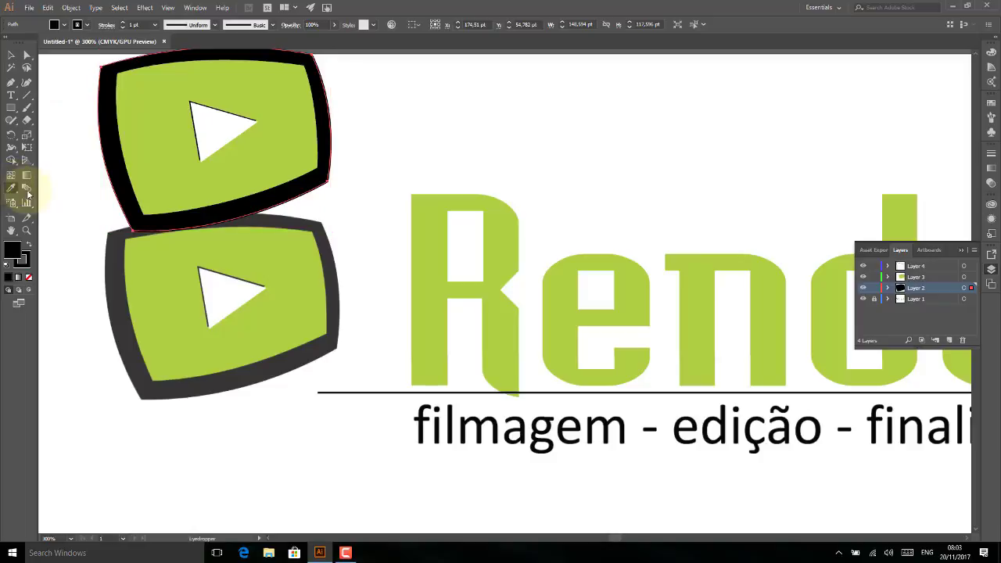
{"action": "left_click", "coordinate": [325, 232]}
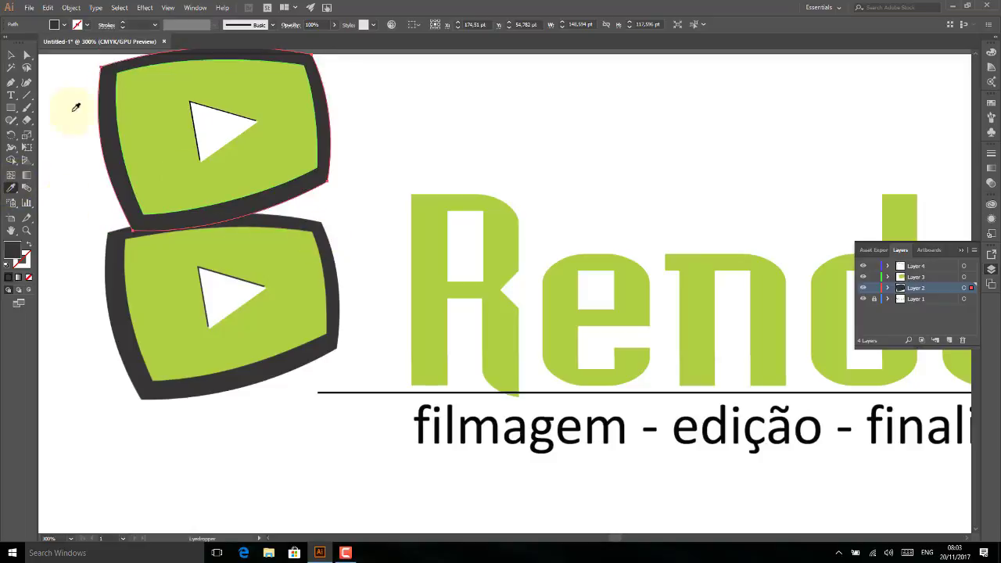
Move the finished traced play icon down below the original logo.
{"action": "left_click", "coordinate": [11, 56]}
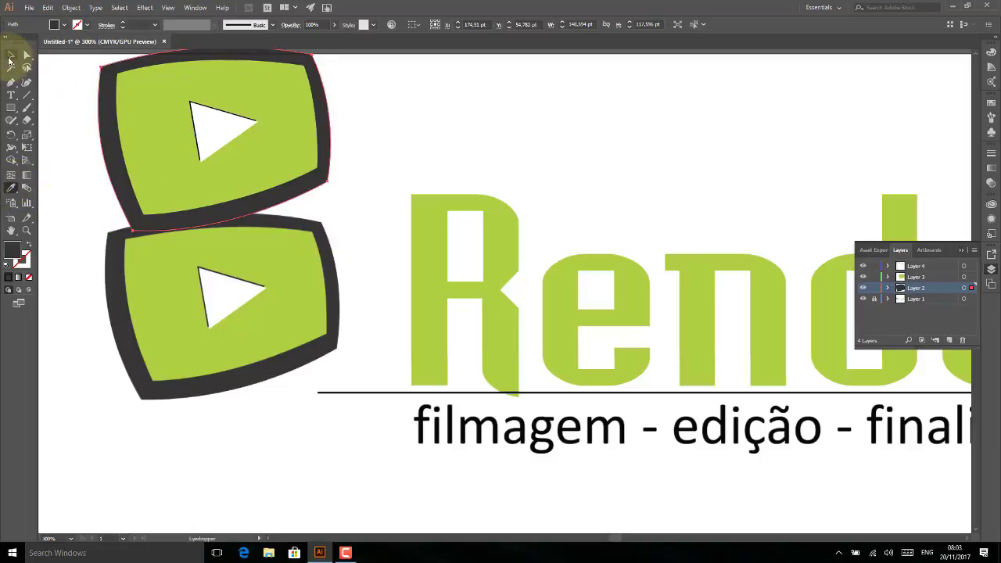
{"action": "left_click", "coordinate": [235, 436]}
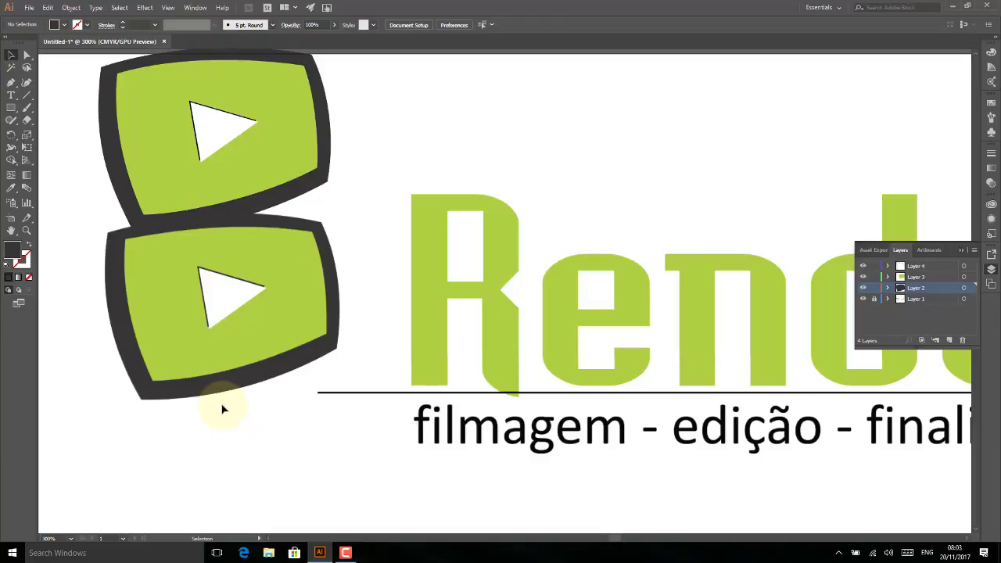
{"action": "key", "text": "ctrl+minus"}
{"action": "key", "text": "ctrl+minus"}
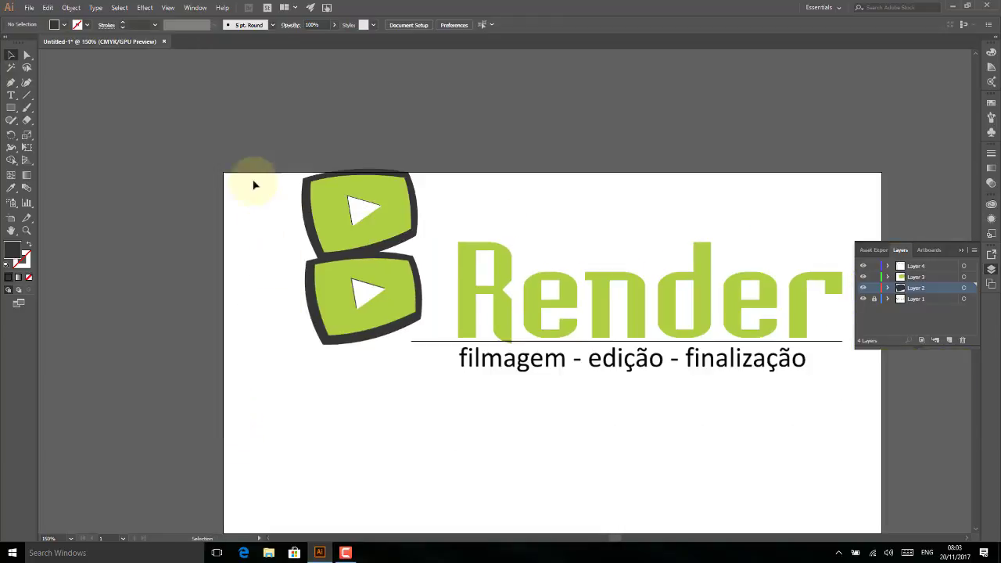
{"action": "left_click_drag", "start_coordinate": [254, 180], "coordinate": [448, 268]}
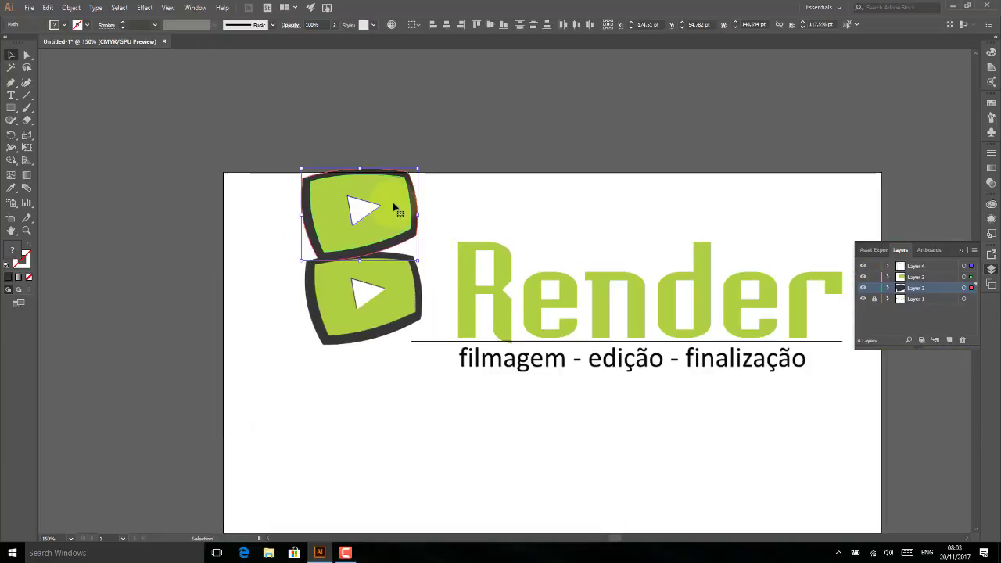
{"action": "left_click_drag", "start_coordinate": [393, 199], "coordinate": [408, 435]}
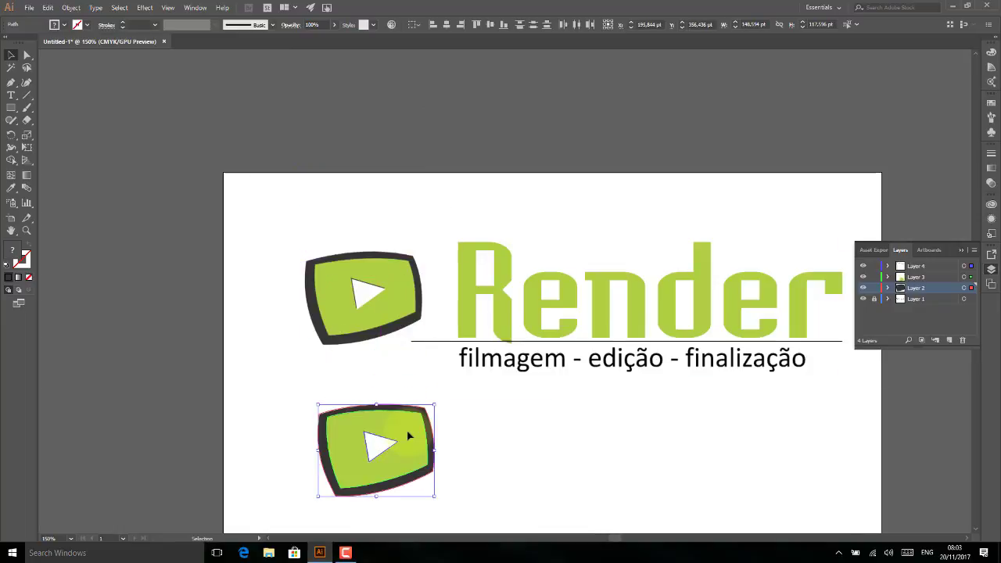
{"action": "left_click_drag", "start_coordinate": [502, 425], "coordinate": [443, 267]}
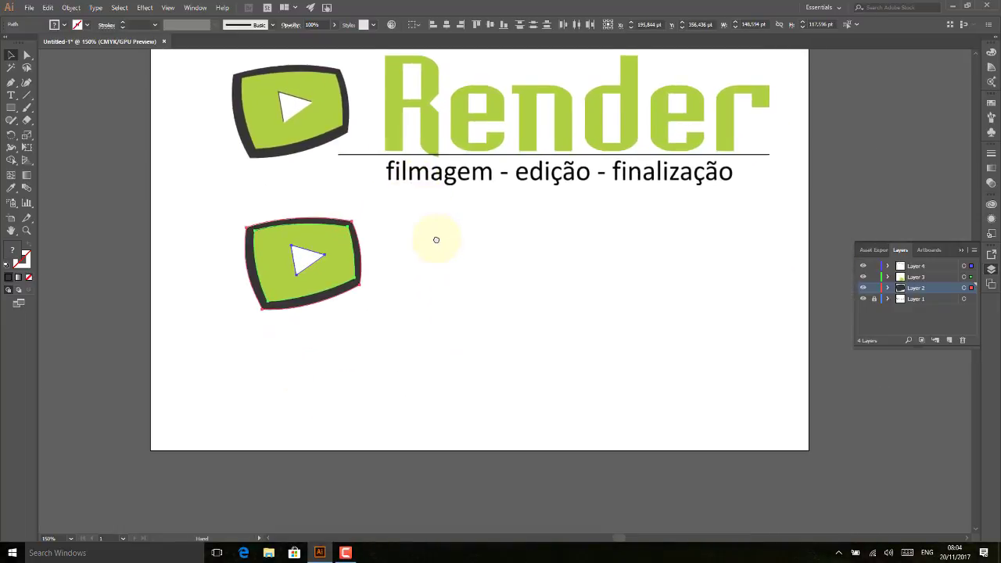
{"action": "left_click", "coordinate": [573, 278]}
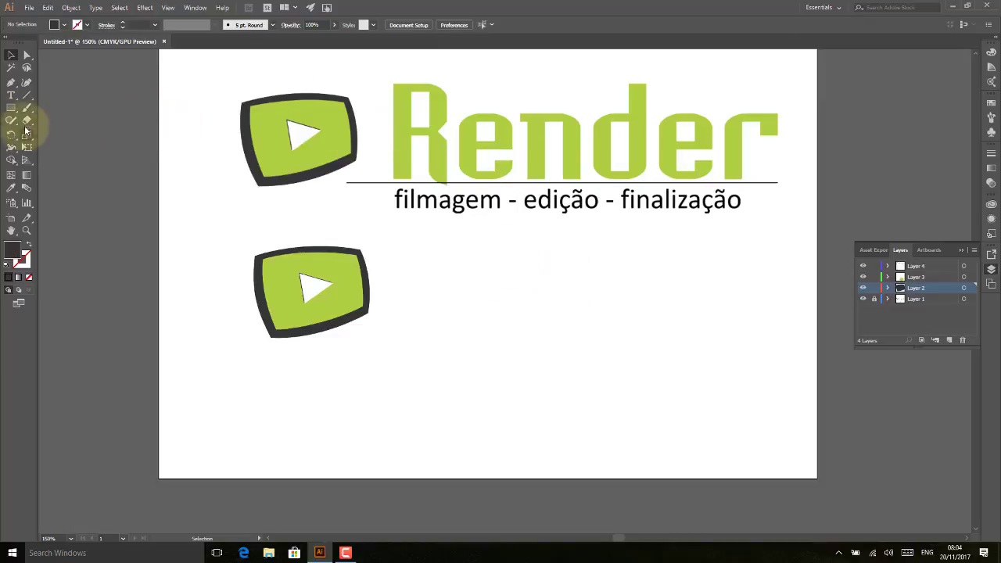
Create a text object, enlarge it and place it beside the lower play icon.
{"action": "left_click", "coordinate": [11, 95]}
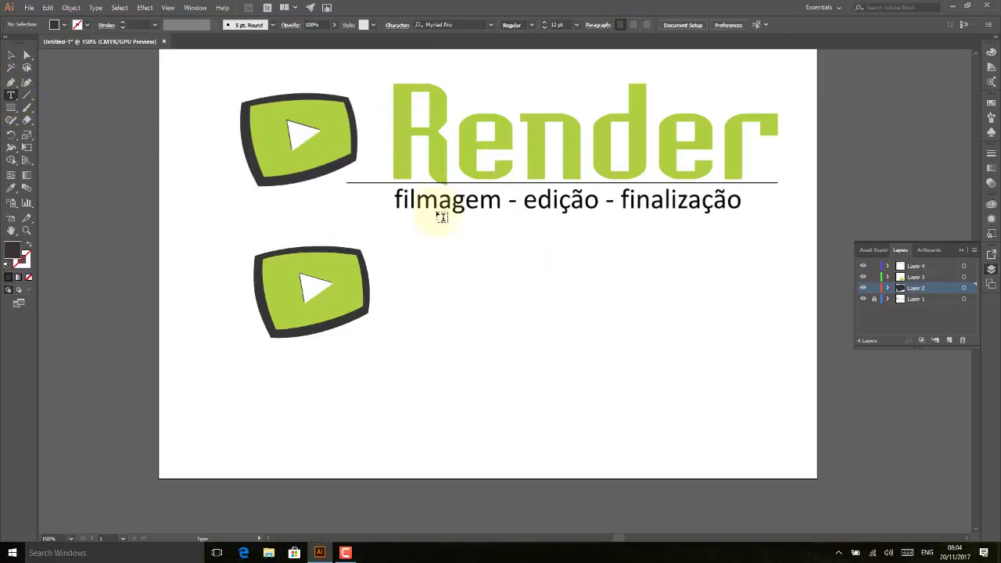
{"action": "left_click", "coordinate": [451, 320]}
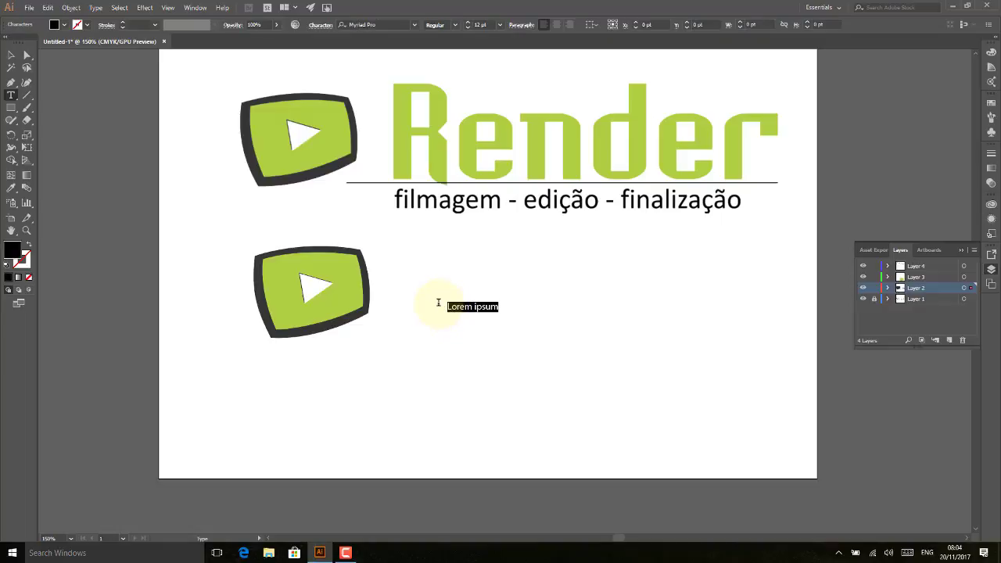
{"action": "type", "text": "Render"}
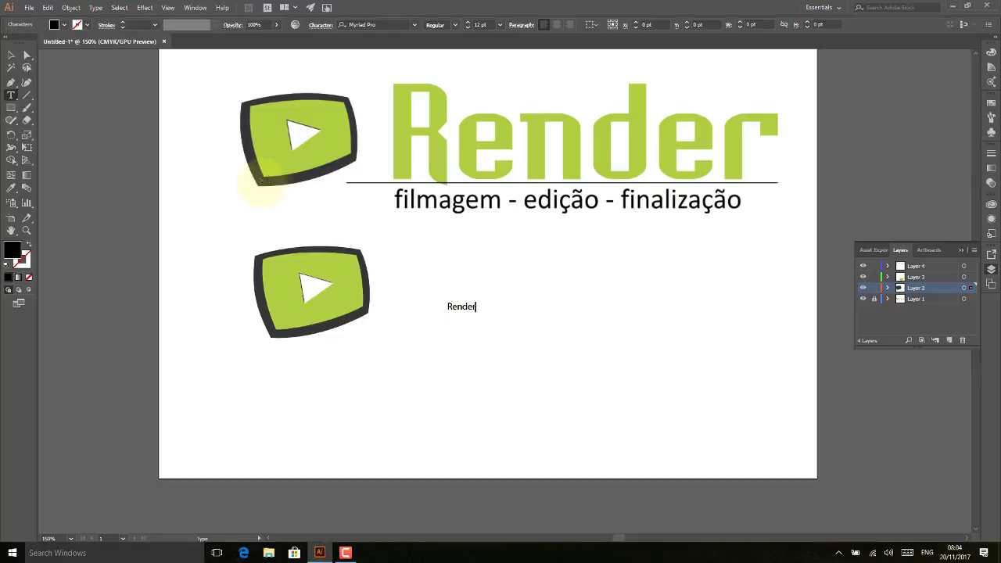
{"action": "left_click", "coordinate": [7, 55]}
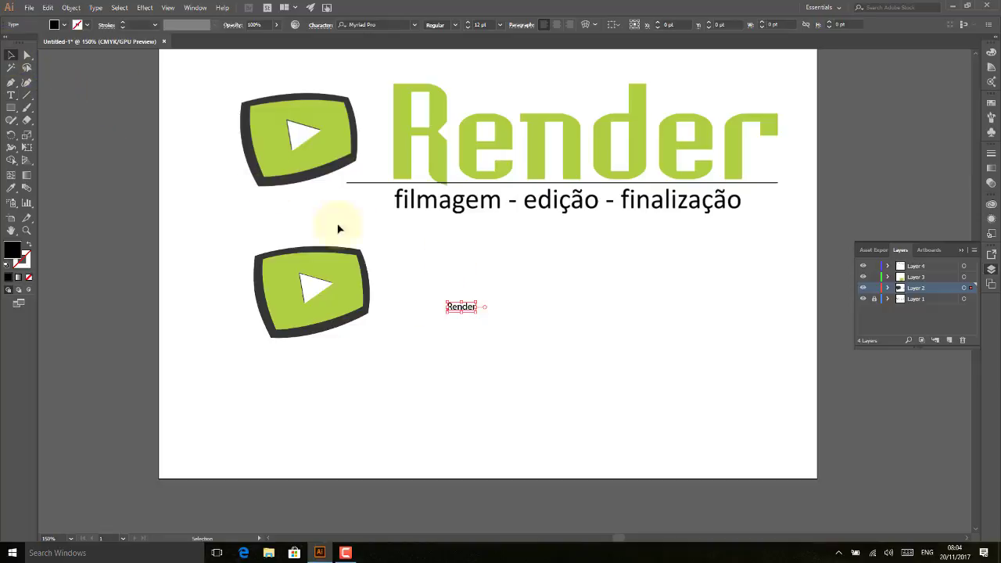
{"action": "left_click_drag", "start_coordinate": [478, 311], "coordinate": [748, 410]}
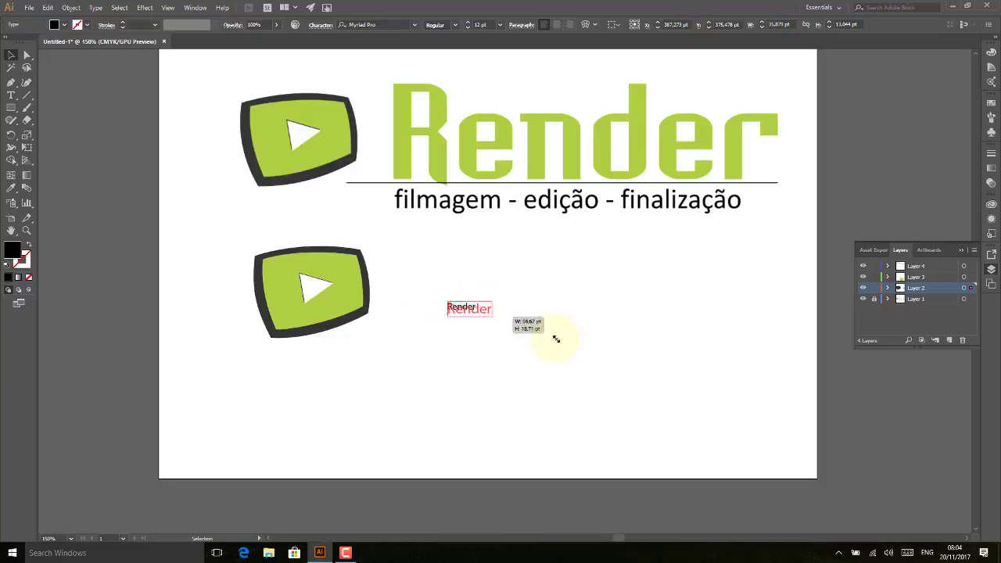
{"action": "left_click_drag", "start_coordinate": [654, 356], "coordinate": [604, 291]}
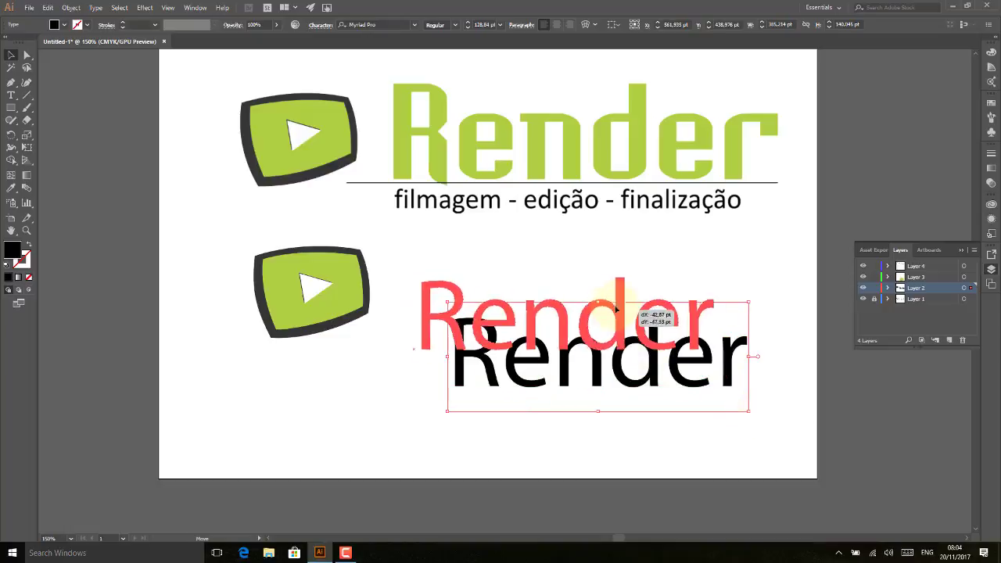
Set the Render text's font to Badloc ICG.
{"action": "left_click", "coordinate": [416, 25]}
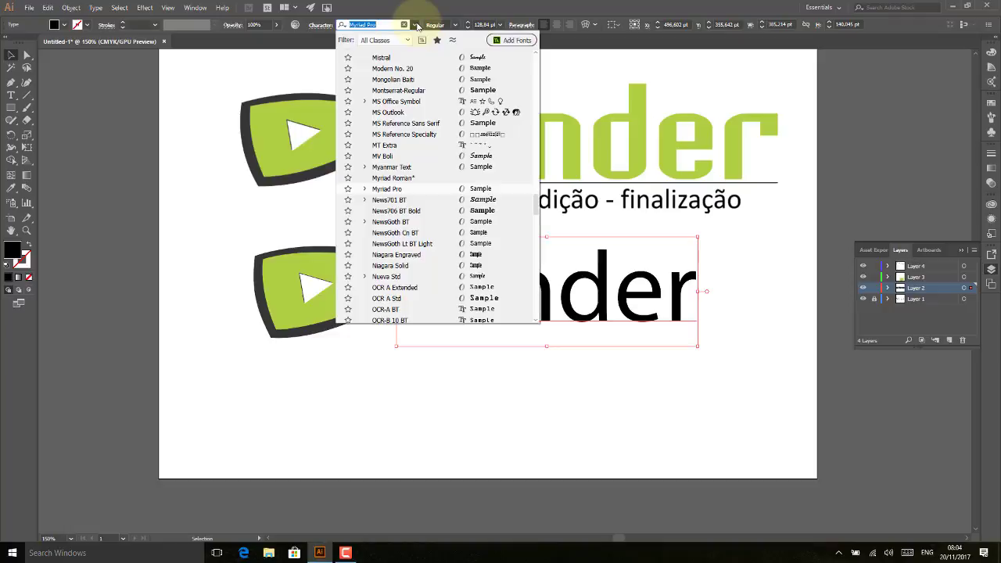
{"action": "left_click_drag", "start_coordinate": [537, 205], "coordinate": [527, 53]}
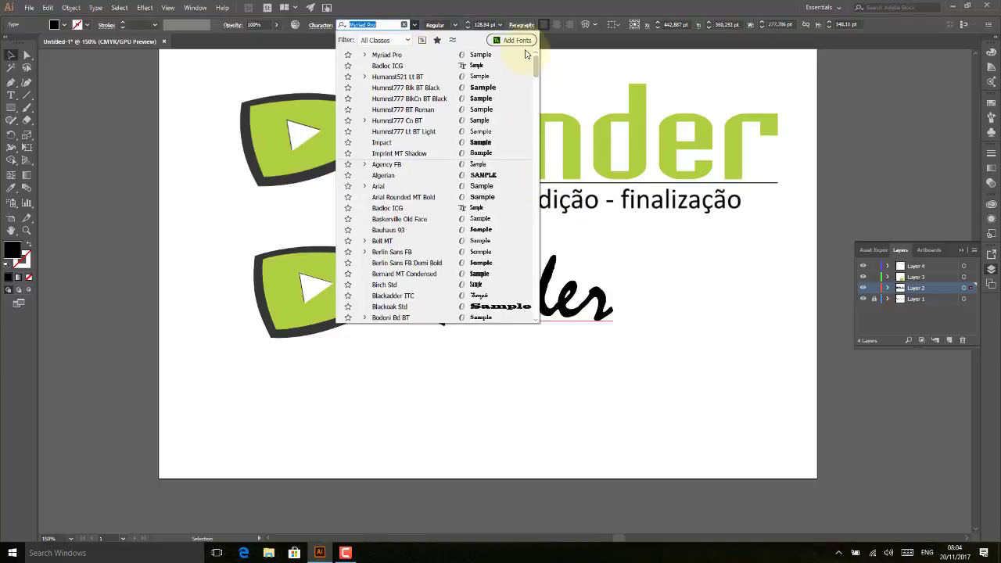
{"action": "left_click", "coordinate": [389, 66]}
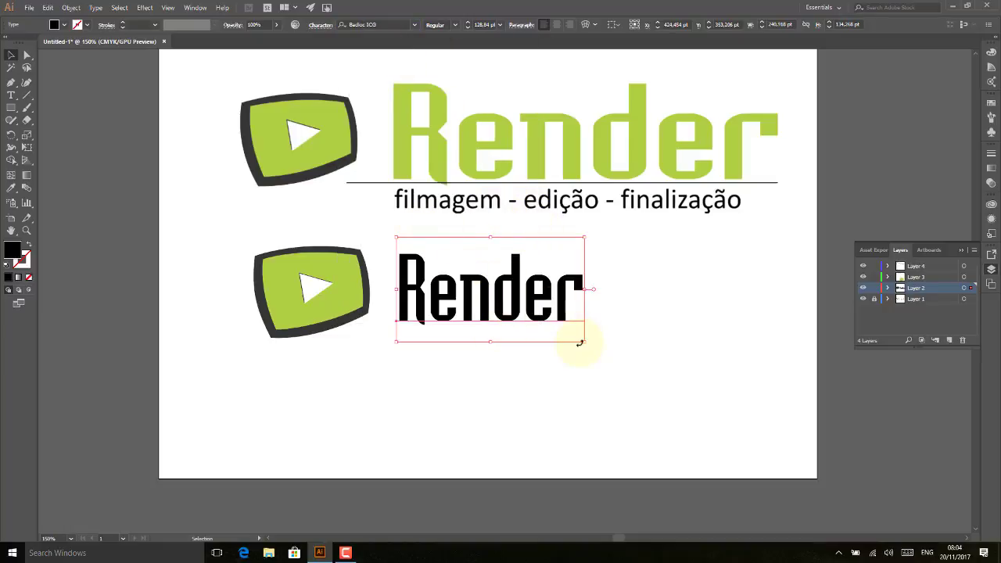
Scale the Render text up, move it over the green wordmark, and stretch it to match.
{"action": "mouse_move", "coordinate": [603, 348]}
{"action": "left_mouse_down"}
{"action": "mouse_move", "coordinate": [824, 441]}
{"action": "mouse_move", "coordinate": [808, 431]}
{"action": "left_mouse_up"}
{"action": "left_click_drag", "start_coordinate": [588, 252], "coordinate": [581, 119]}
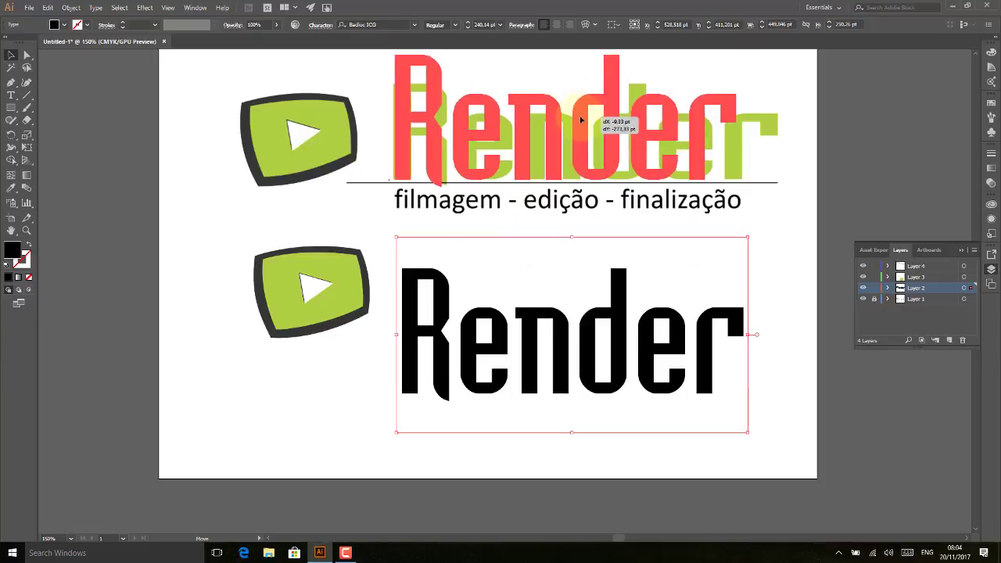
{"action": "left_click_drag", "start_coordinate": [580, 120], "coordinate": [579, 120]}
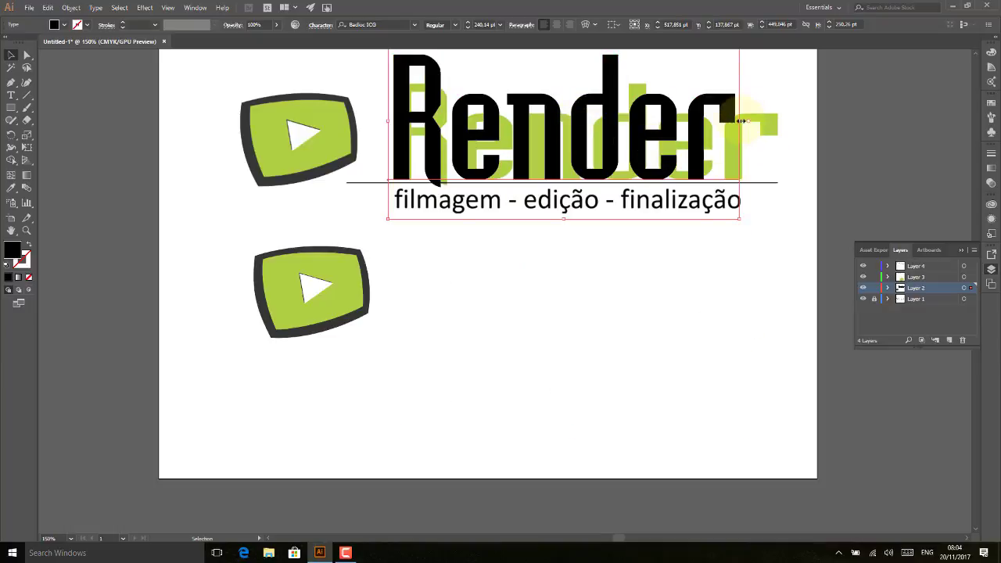
{"action": "left_click_drag", "start_coordinate": [740, 122], "coordinate": [783, 121]}
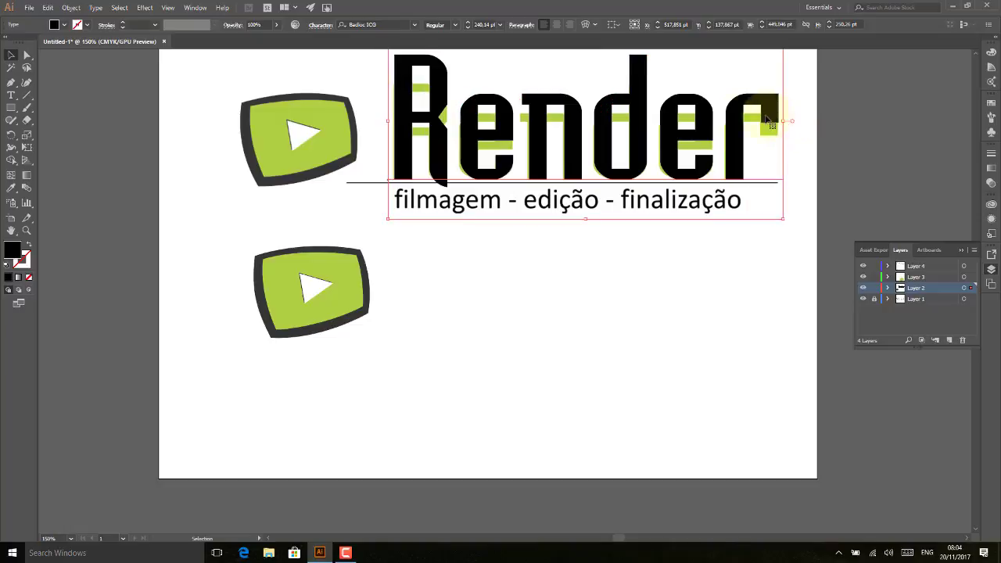
{"action": "scroll", "coordinate": [643, 207], "scroll_direction": "up", "scroll_amount": 3}
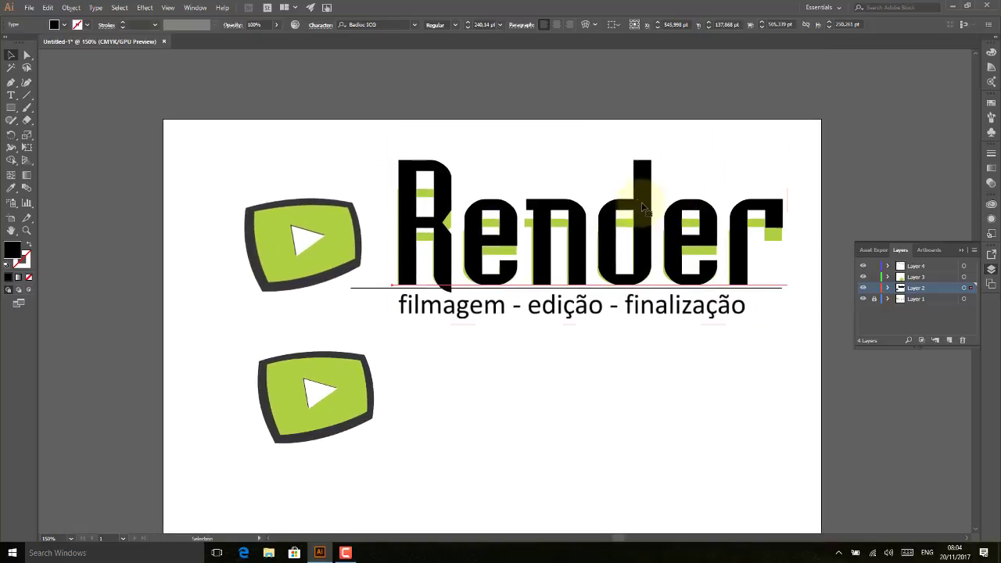
{"action": "left_click_drag", "start_coordinate": [590, 130], "coordinate": [588, 160]}
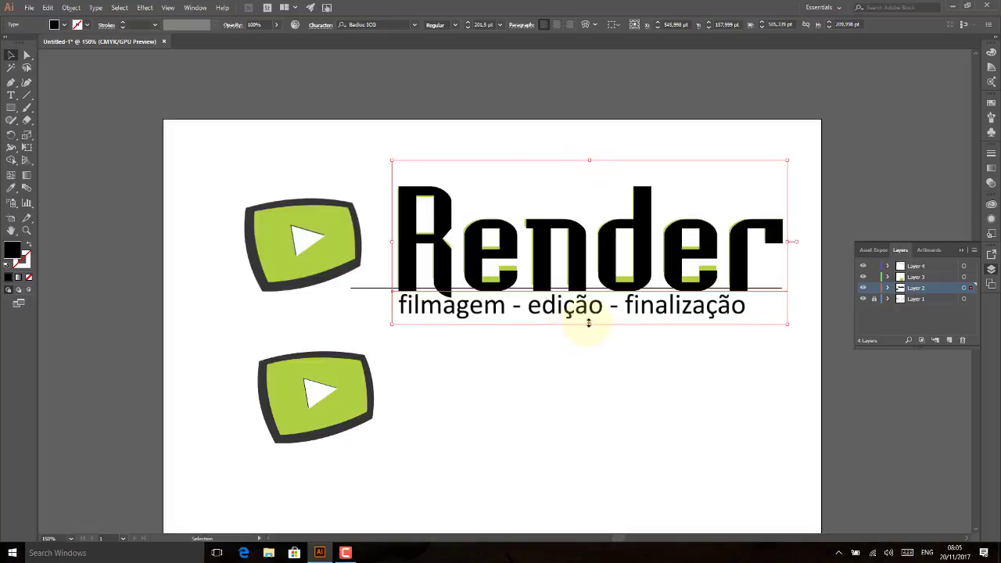
{"action": "left_click_drag", "start_coordinate": [589, 323], "coordinate": [594, 318]}
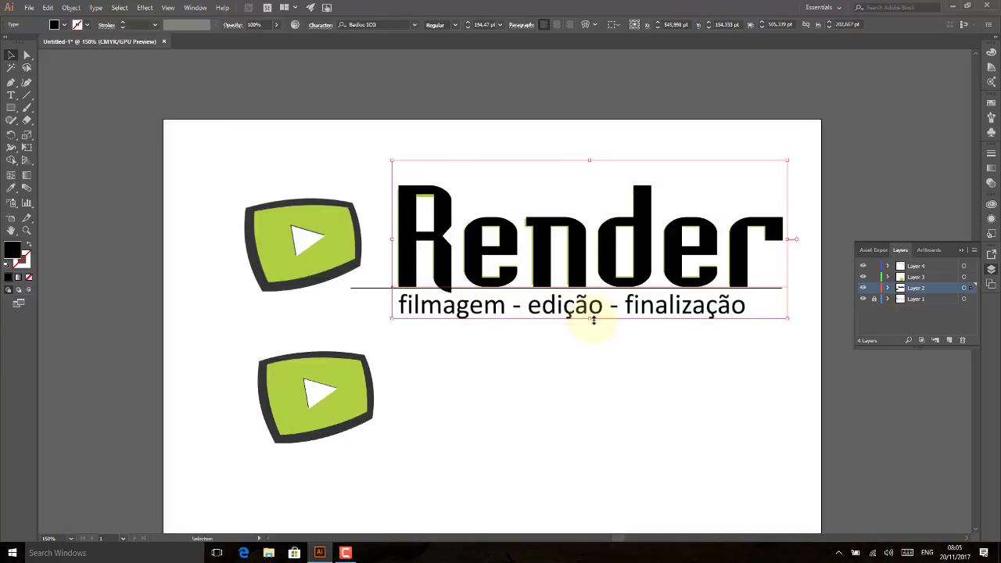
{"action": "left_click_drag", "start_coordinate": [590, 159], "coordinate": [589, 162]}
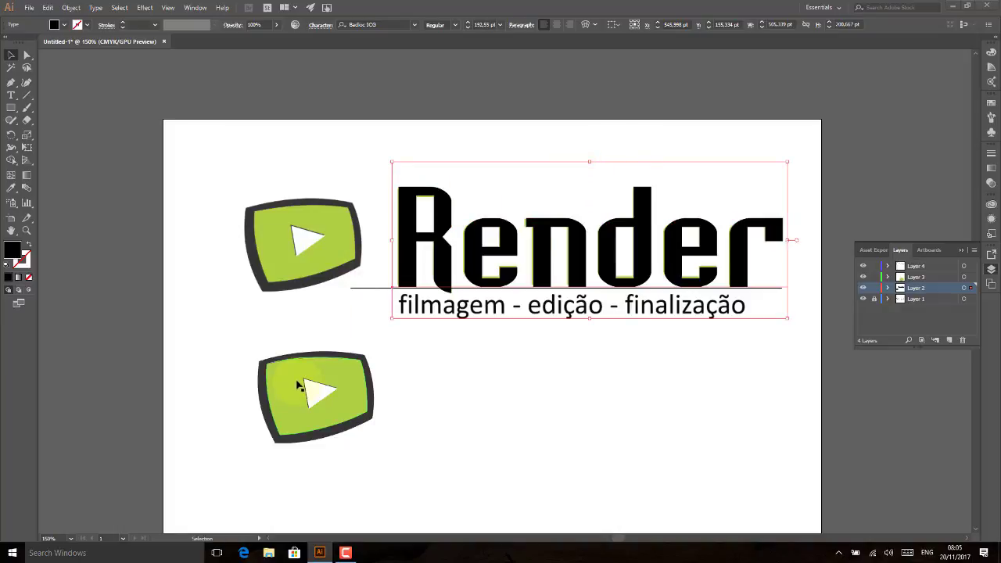
{"action": "key", "text": "super+e"}
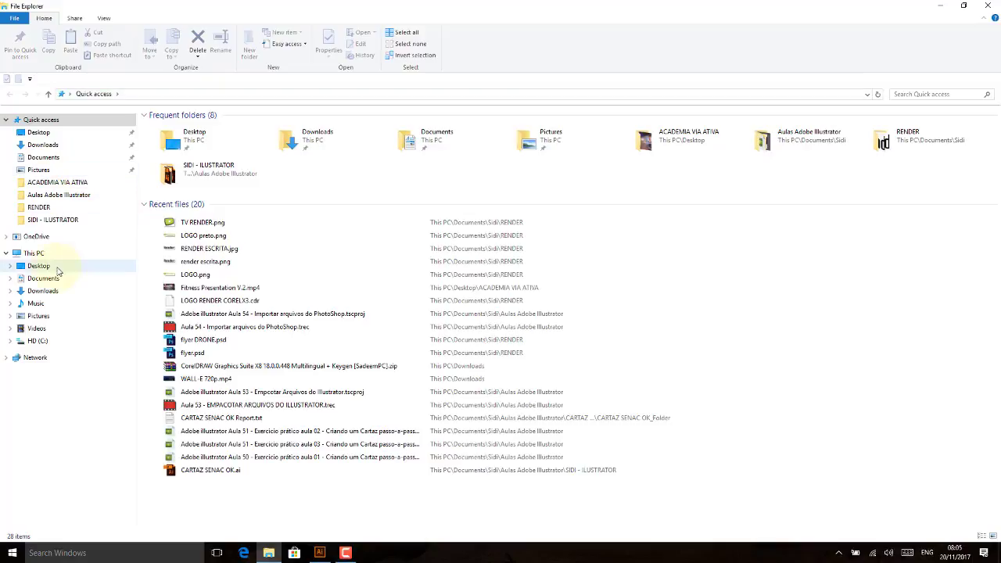
Browse to C:\Windows\Fonts to check the installed fonts, then close the window.
{"action": "left_click", "coordinate": [39, 341]}
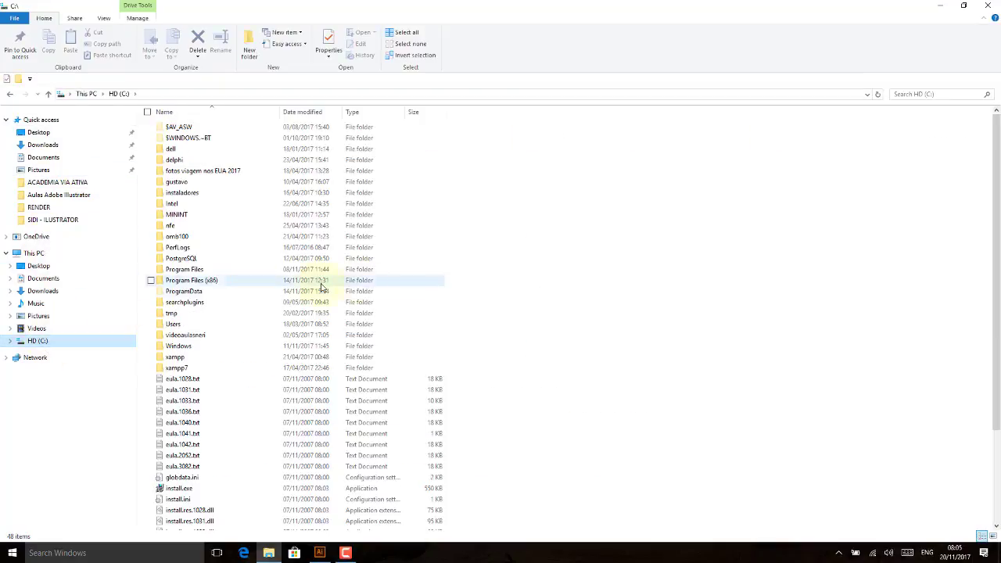
{"action": "double_click", "coordinate": [207, 346]}
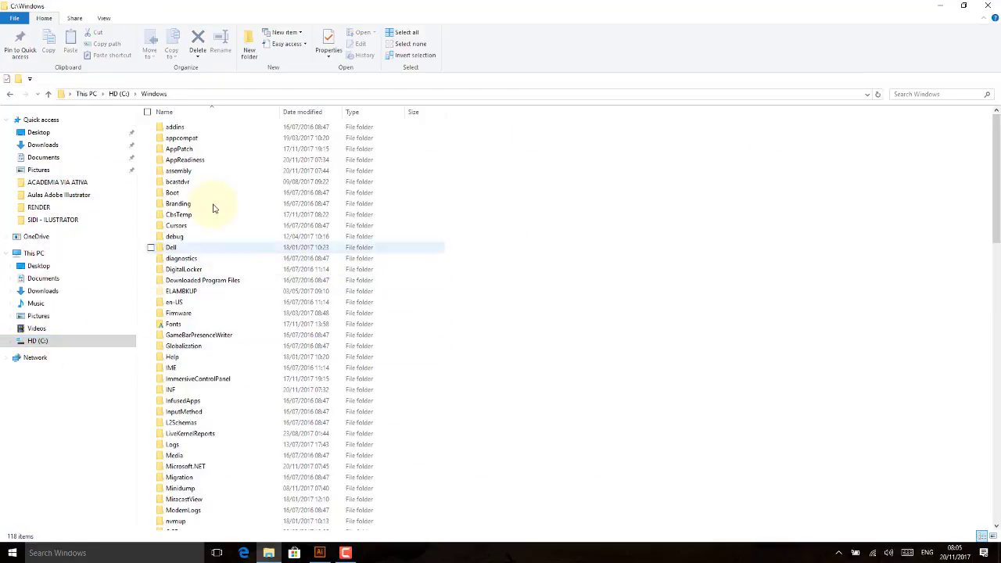
{"action": "double_click", "coordinate": [188, 323]}
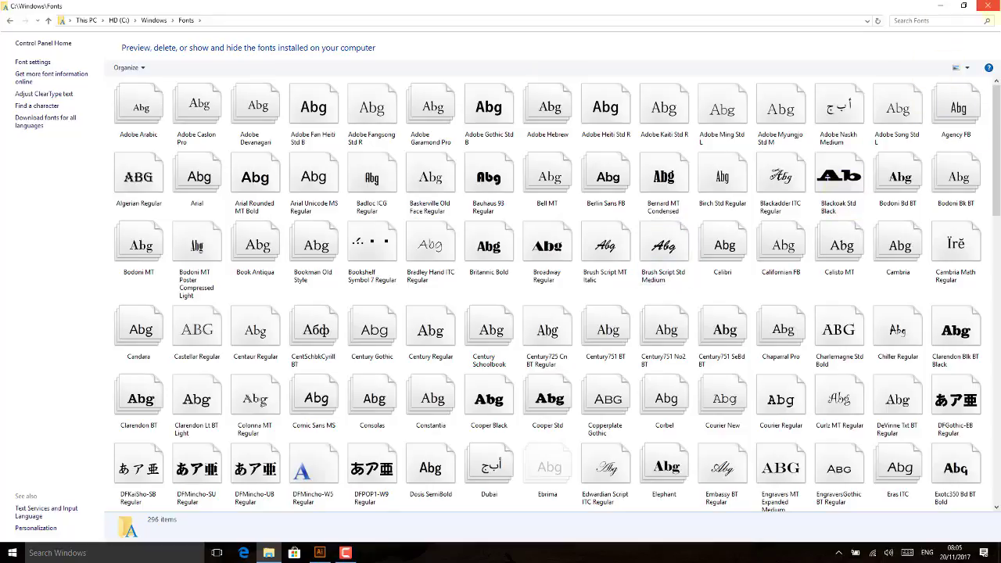
{"action": "left_click", "coordinate": [988, 6]}
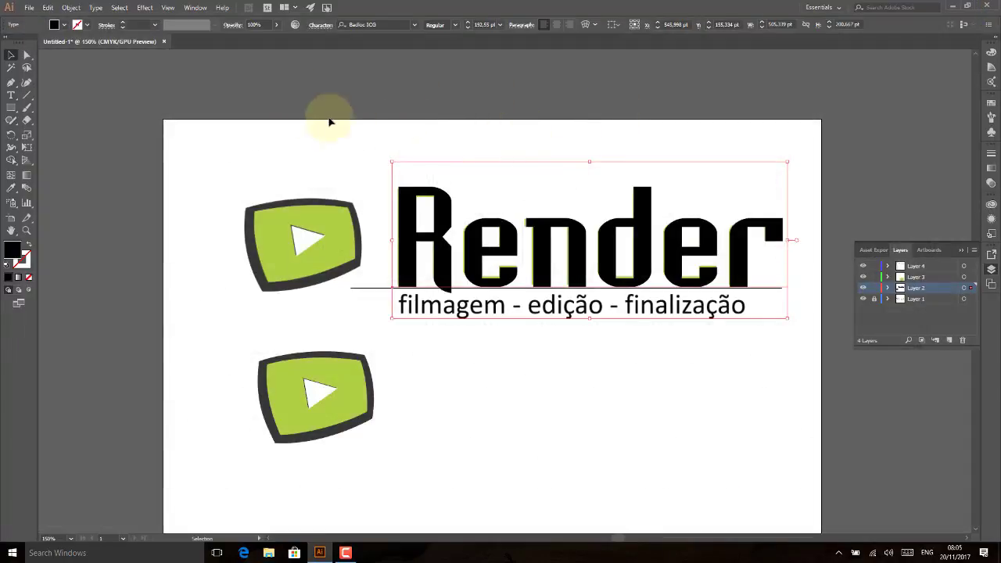
Zoom in and adjust the Render text's left and top edges over the wordmark.
{"action": "key", "text": "ctrl+plus"}
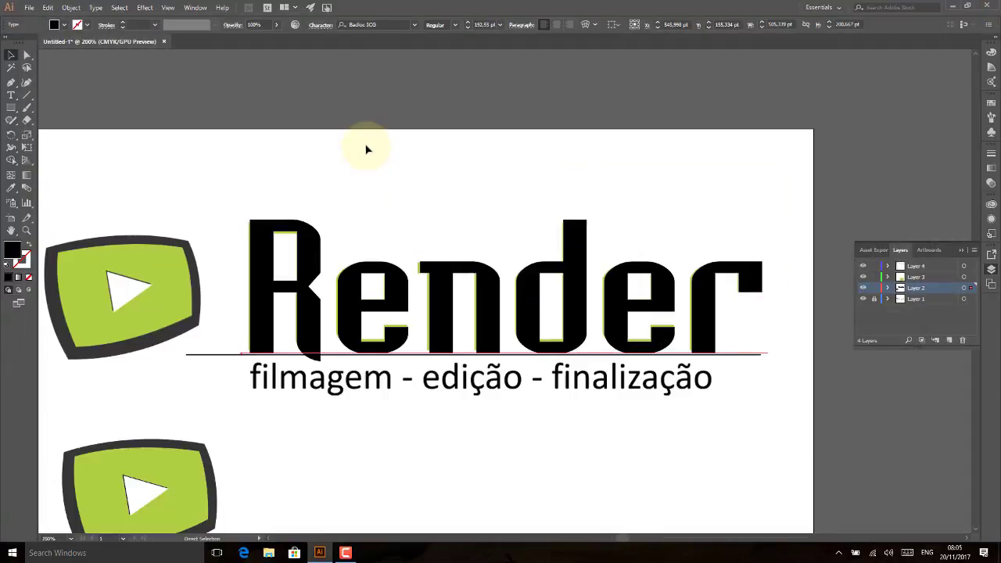
{"action": "key", "text": "ctrl+plus"}
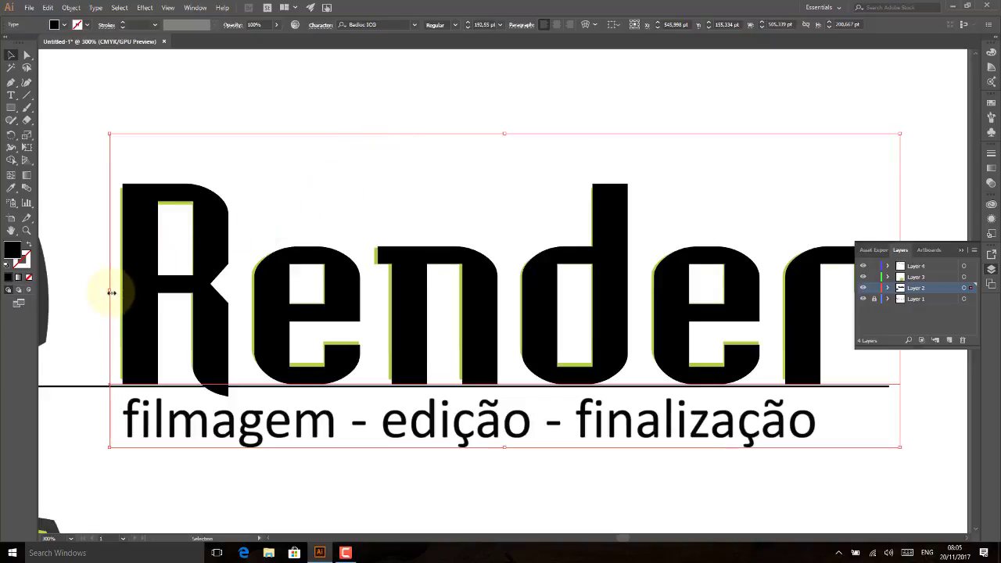
{"action": "left_click_drag", "start_coordinate": [111, 292], "coordinate": [105, 291]}
{"action": "left_click_drag", "start_coordinate": [504, 135], "coordinate": [516, 138]}
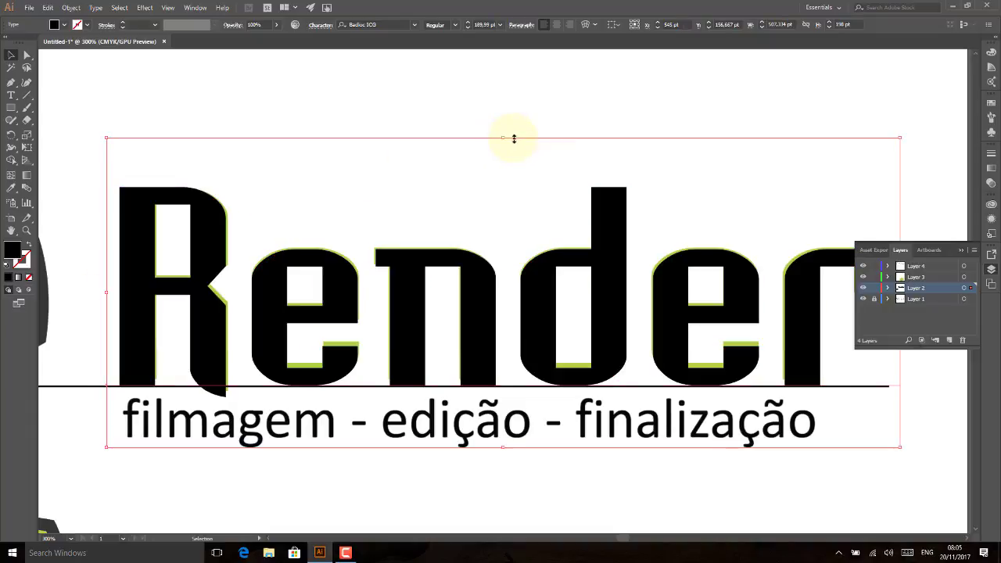
{"action": "key", "text": "space"}
{"action": "left_click_drag", "start_coordinate": [751, 293], "coordinate": [680, 291]}
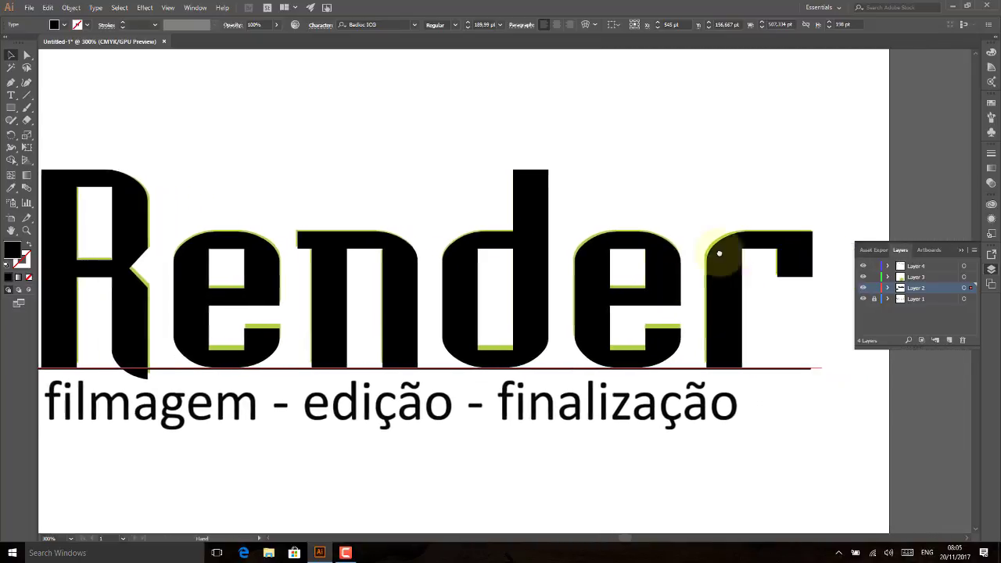
{"action": "scroll", "coordinate": [716, 266], "scroll_direction": "down", "scroll_amount": 5}
Align the Render text's bottom, right and left edges, then zoom back out.
{"action": "left_click_drag", "start_coordinate": [412, 342], "coordinate": [415, 337]}
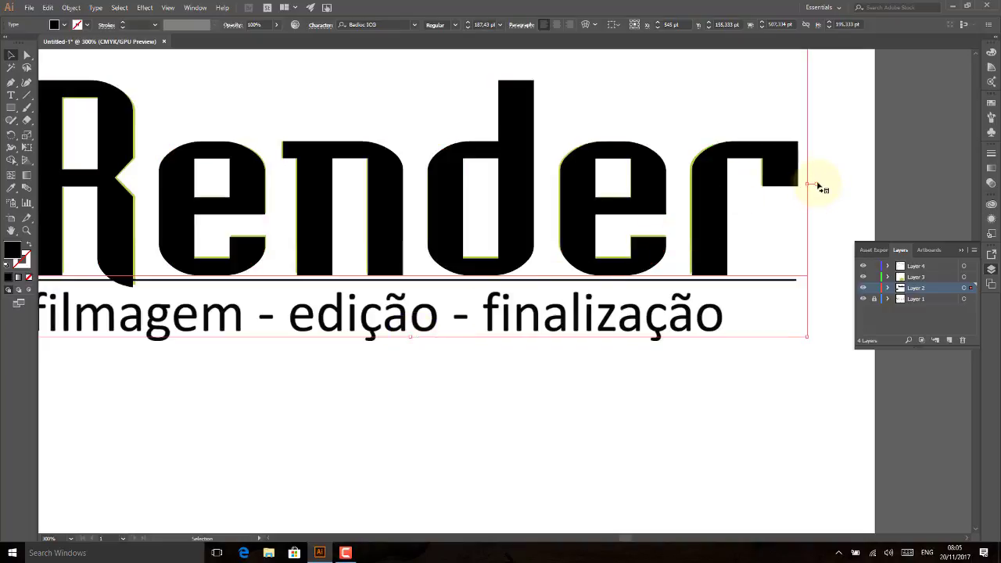
{"action": "left_click_drag", "start_coordinate": [809, 186], "coordinate": [804, 181]}
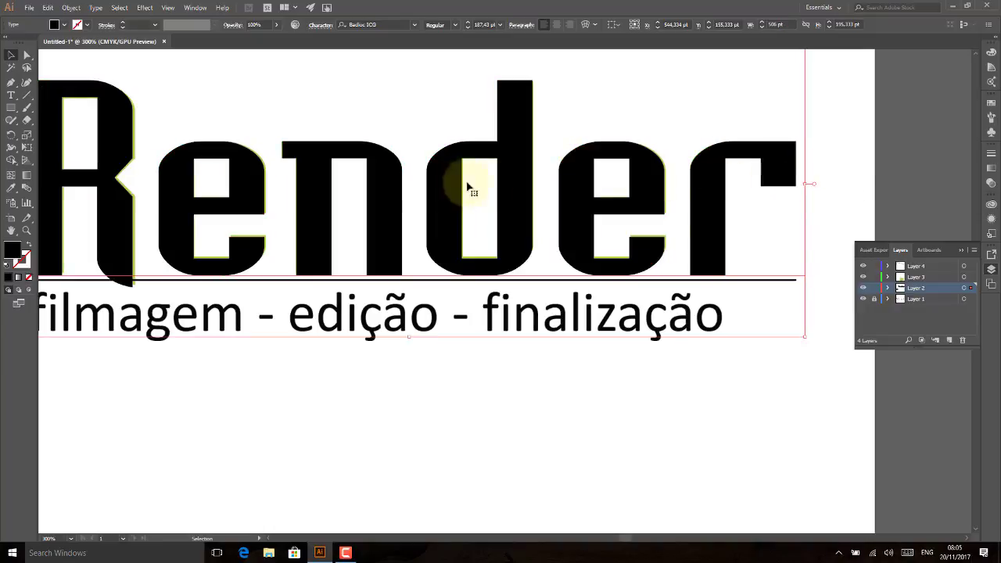
{"action": "left_click_drag", "start_coordinate": [299, 181], "coordinate": [447, 179]}
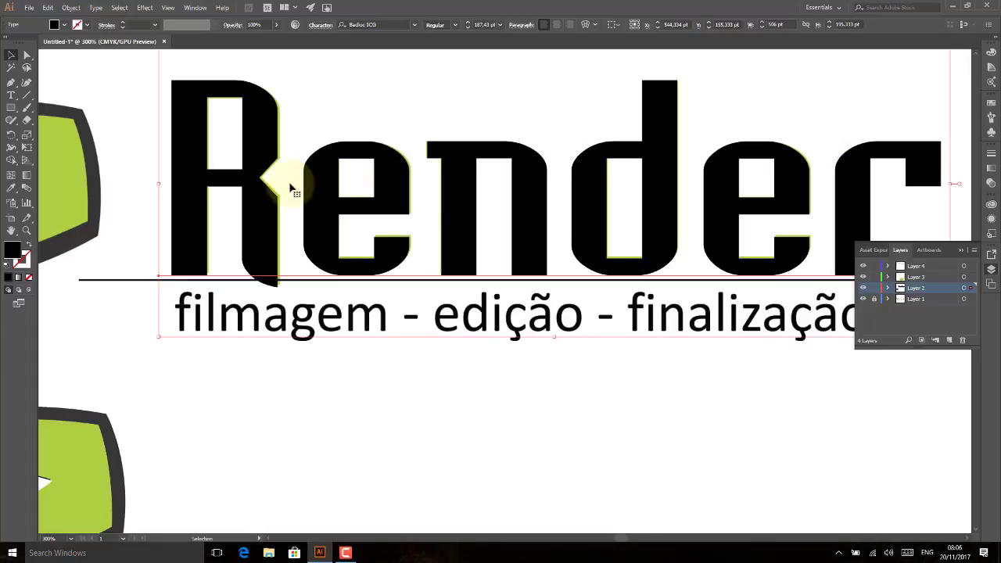
{"action": "left_click_drag", "start_coordinate": [157, 186], "coordinate": [161, 185]}
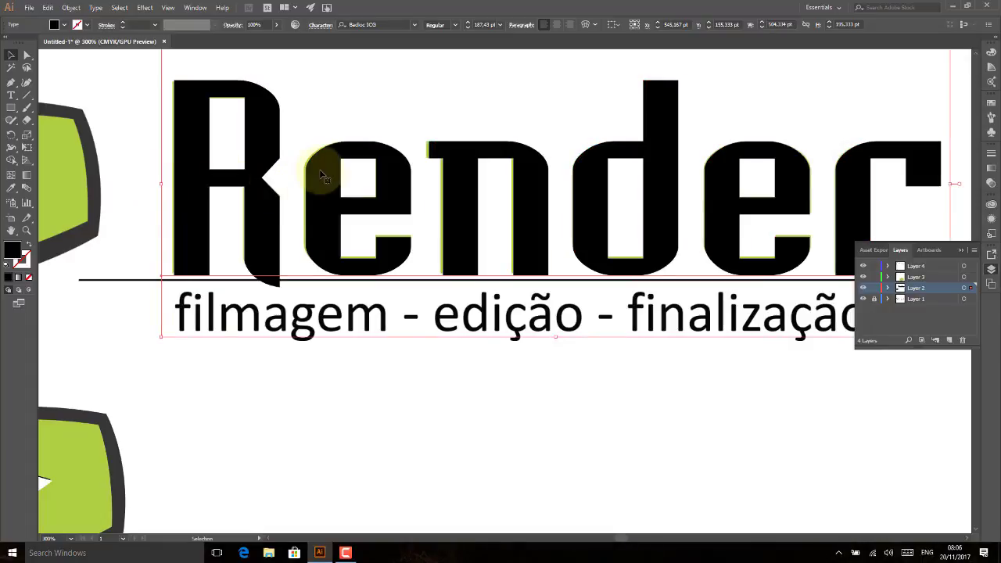
{"action": "key", "text": "ctrl+minus"}
{"action": "key", "text": "ctrl+minus"}
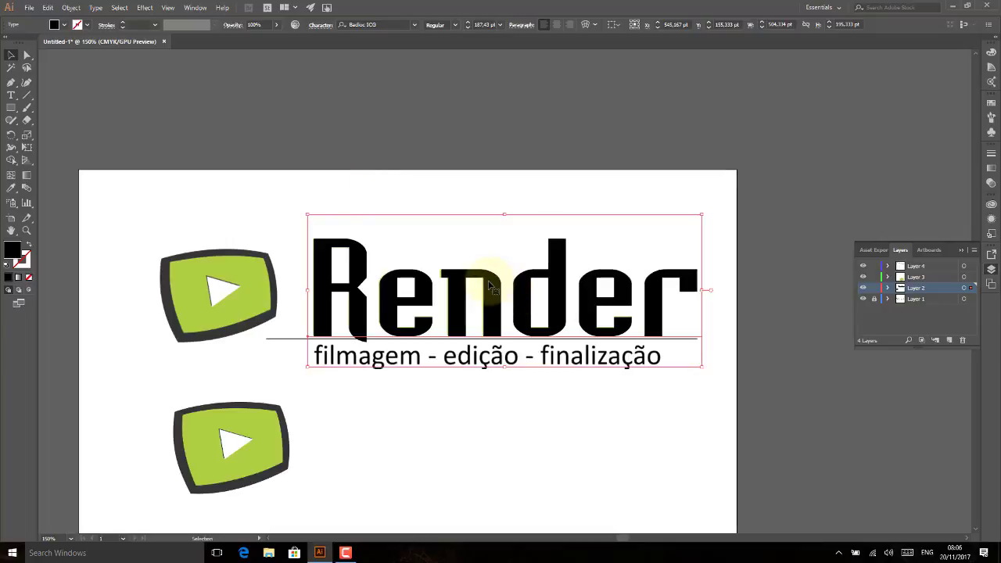
{"action": "left_click", "coordinate": [496, 409]}
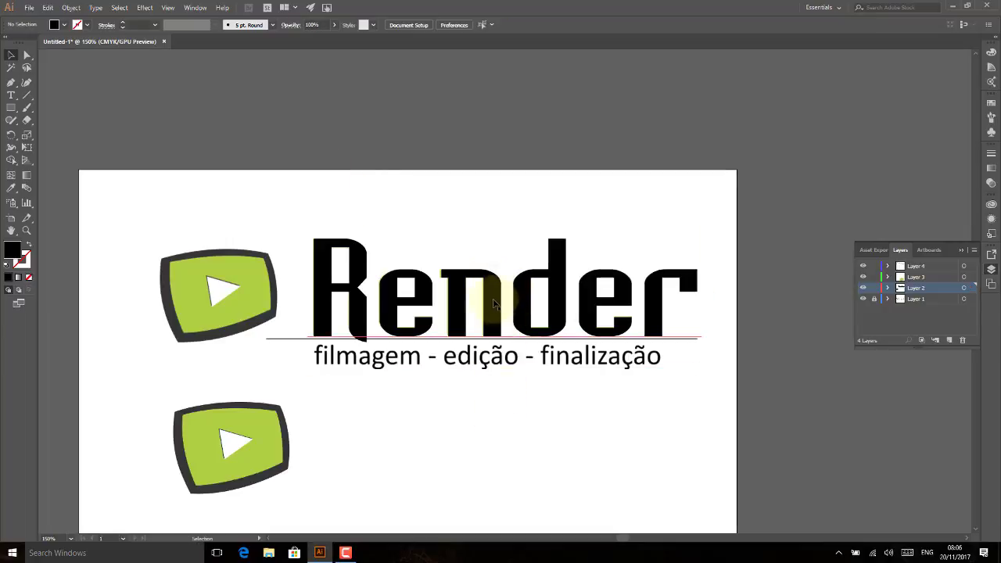
Move the black Render beside the lower icon and eyedrop the upper R's lime green onto it.
{"action": "left_click_drag", "start_coordinate": [497, 296], "coordinate": [499, 443]}
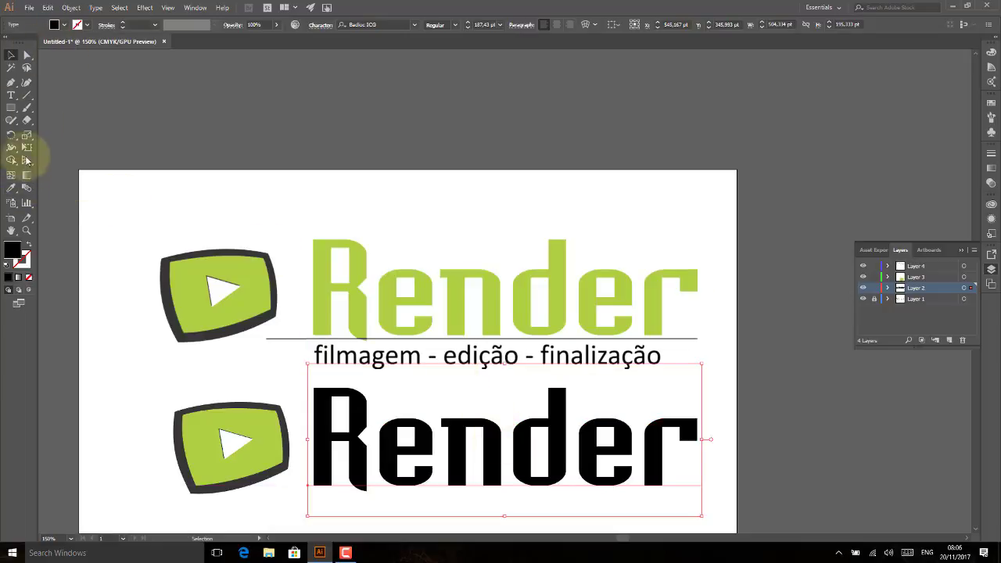
{"action": "left_click", "coordinate": [11, 189]}
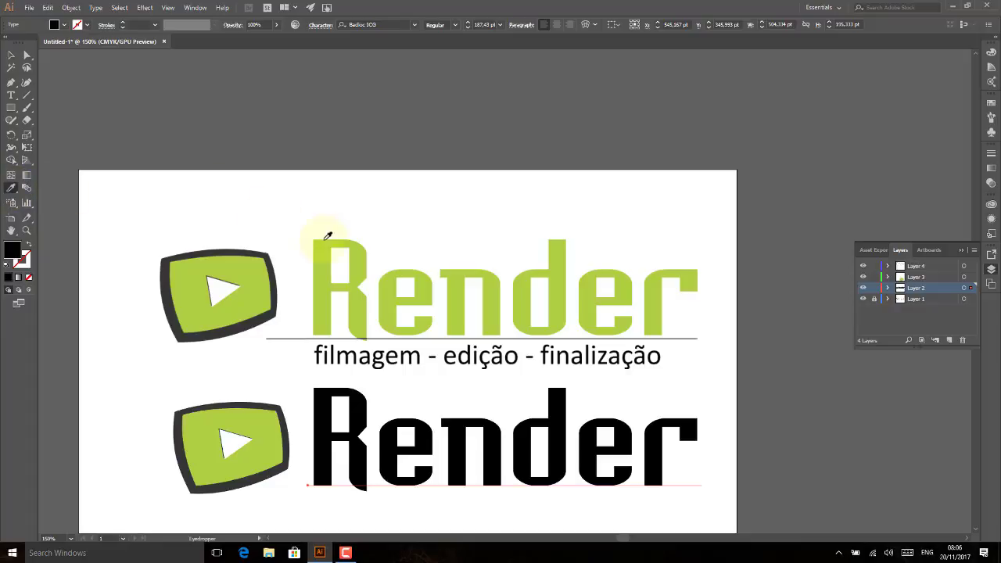
{"action": "left_click", "coordinate": [363, 255]}
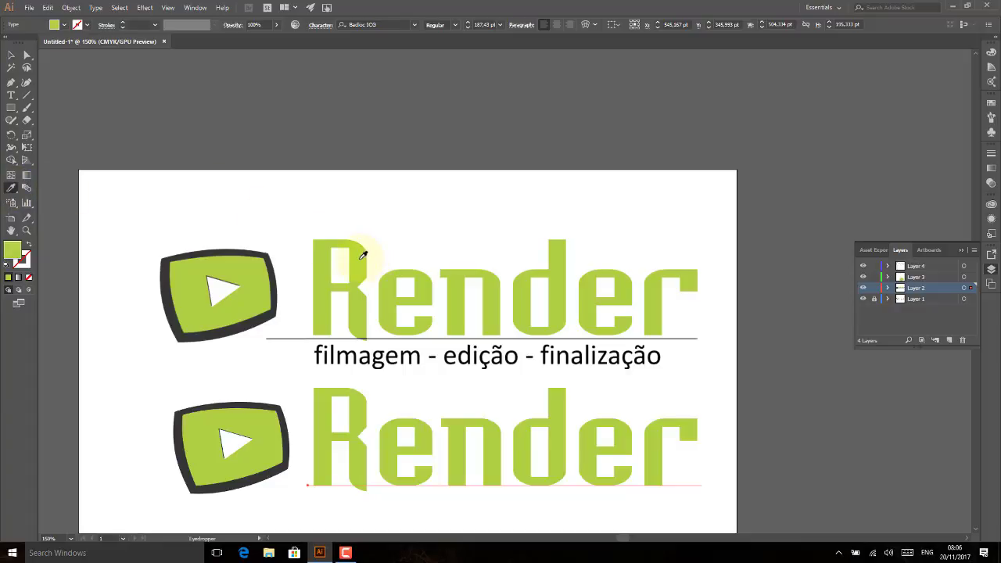
{"action": "left_click_drag", "start_coordinate": [357, 365], "coordinate": [355, 224]}
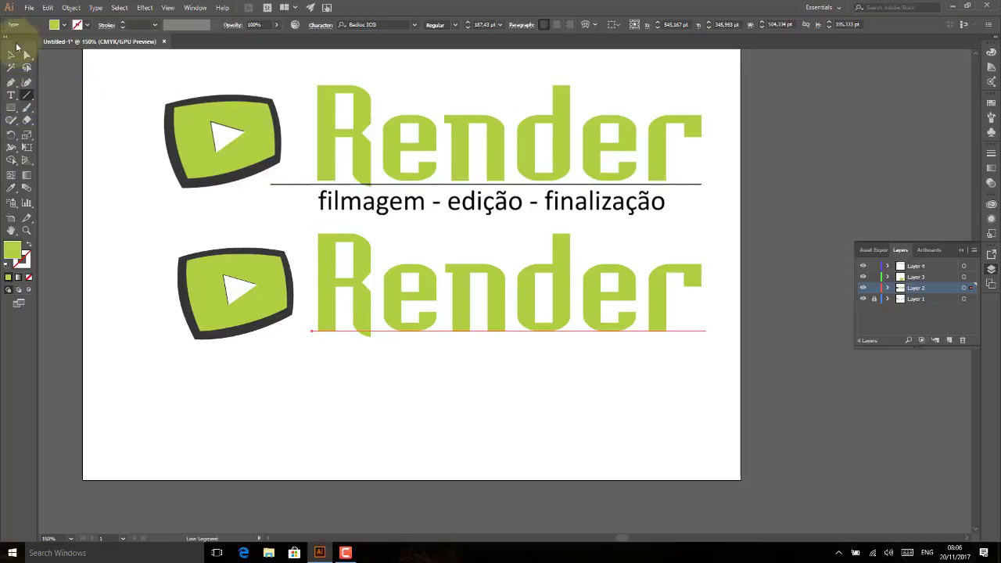
{"action": "left_click", "coordinate": [11, 55]}
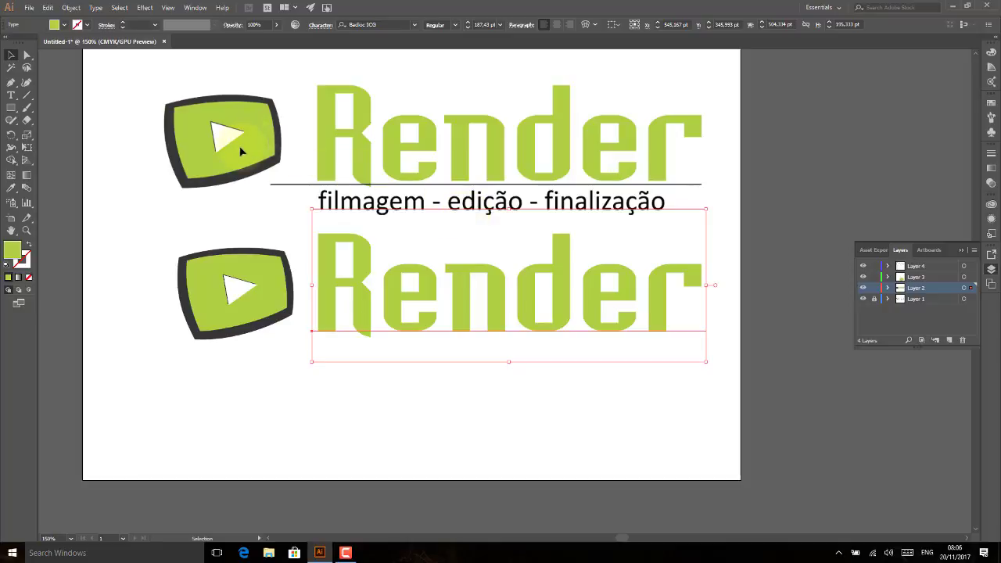
Apply 3D Extrude & Bevel with Preview on and a 5 pt extrude depth.
{"action": "left_click", "coordinate": [145, 8]}
{"action": "mouse_move", "coordinate": [156, 67]}
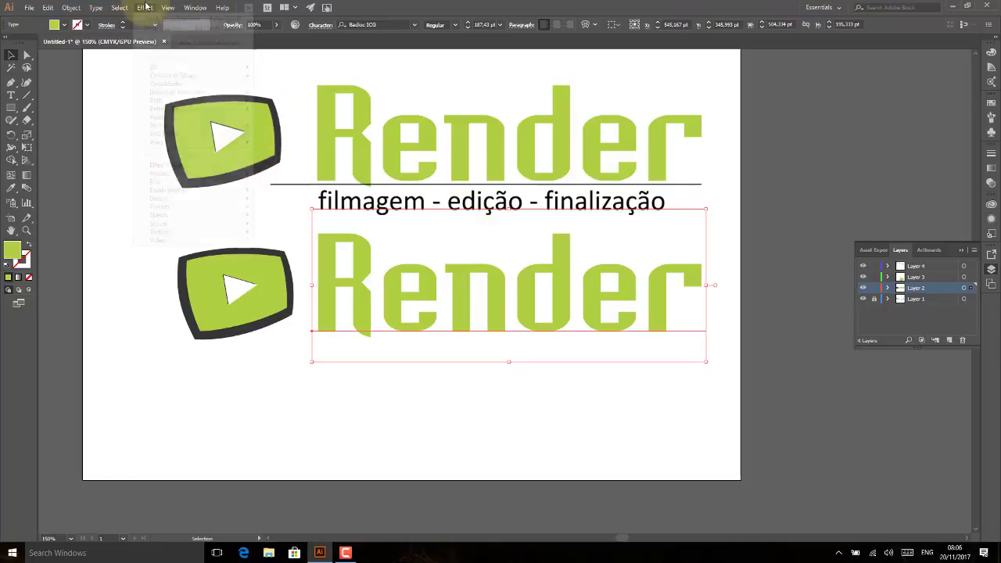
{"action": "left_click", "coordinate": [92, 71]}
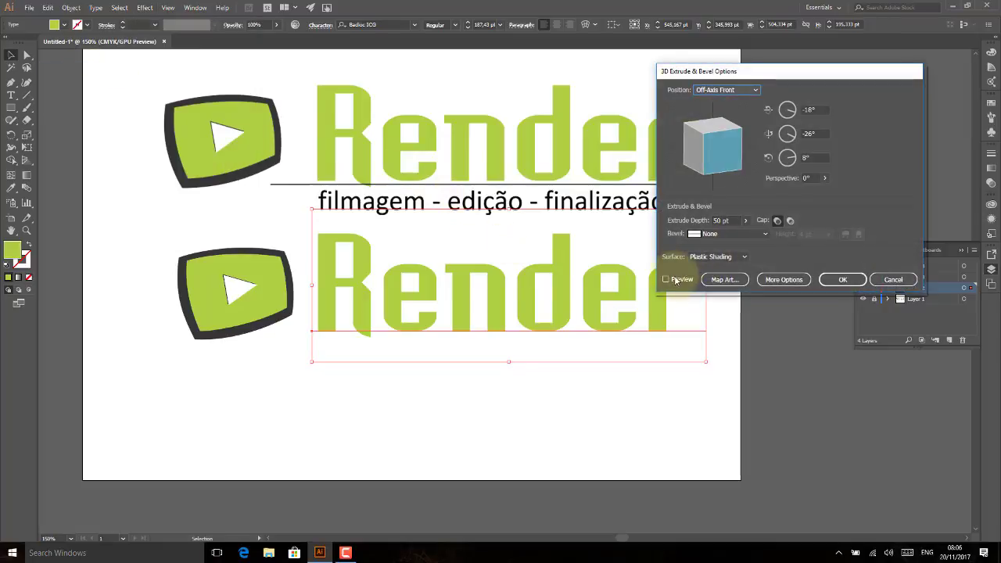
{"action": "left_click", "coordinate": [674, 280]}
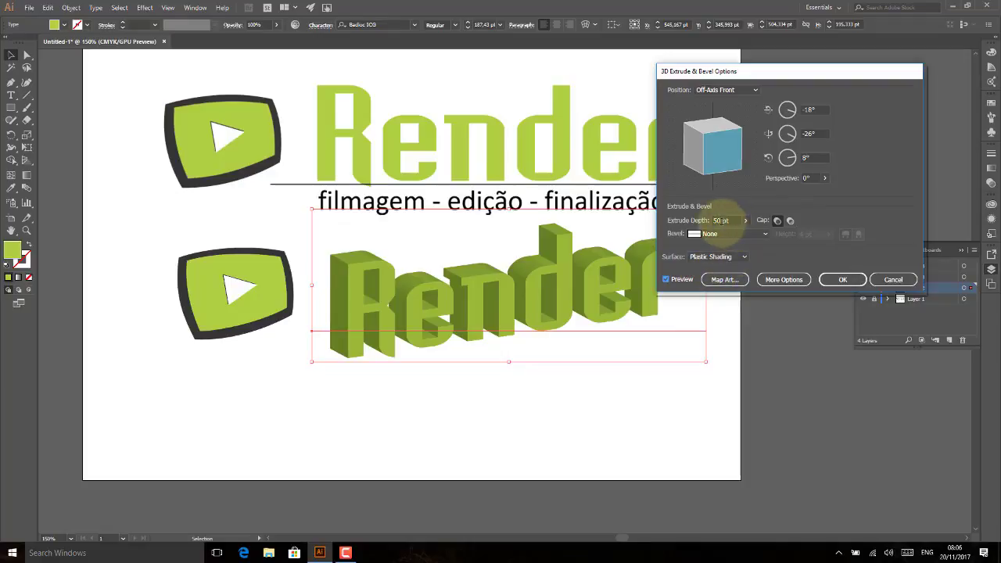
{"action": "double_click", "coordinate": [718, 222]}
{"action": "type", "text": "5"}
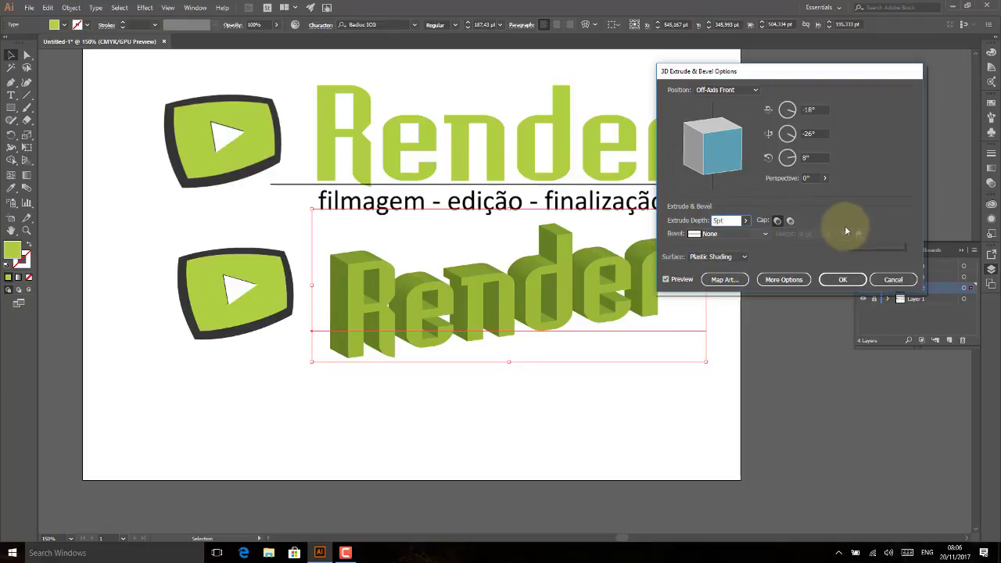
{"action": "key", "text": "Tab"}
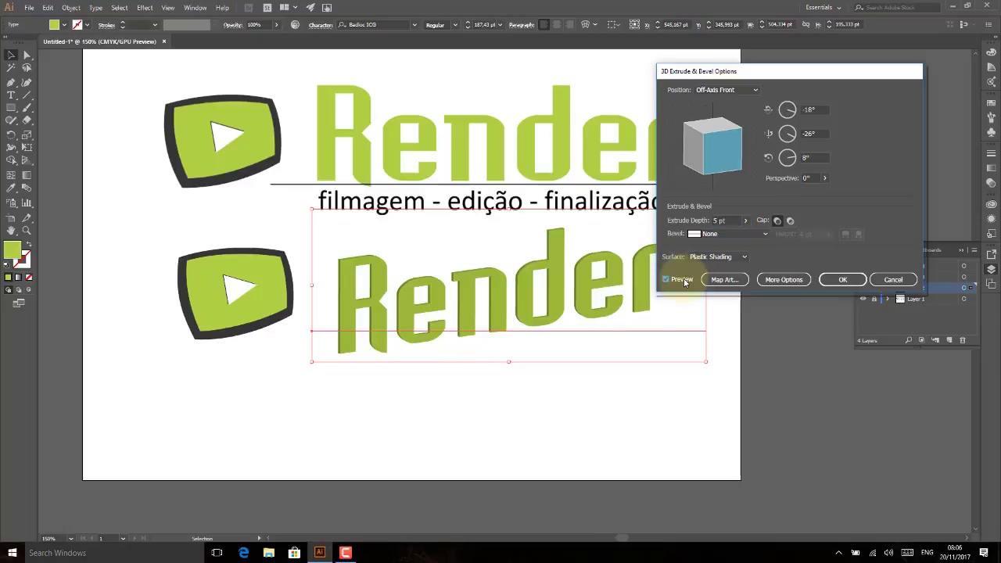
Rotate the 3D preview freely, then set all three rotation angles to 0°.
{"action": "left_click_drag", "start_coordinate": [693, 178], "coordinate": [717, 144]}
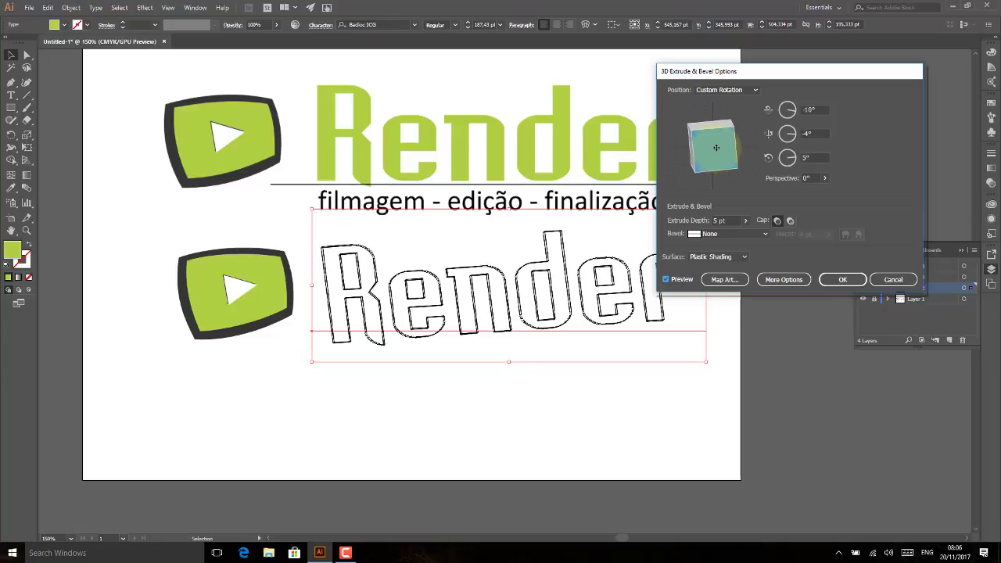
{"action": "double_click", "coordinate": [813, 110]}
{"action": "type", "text": "0"}
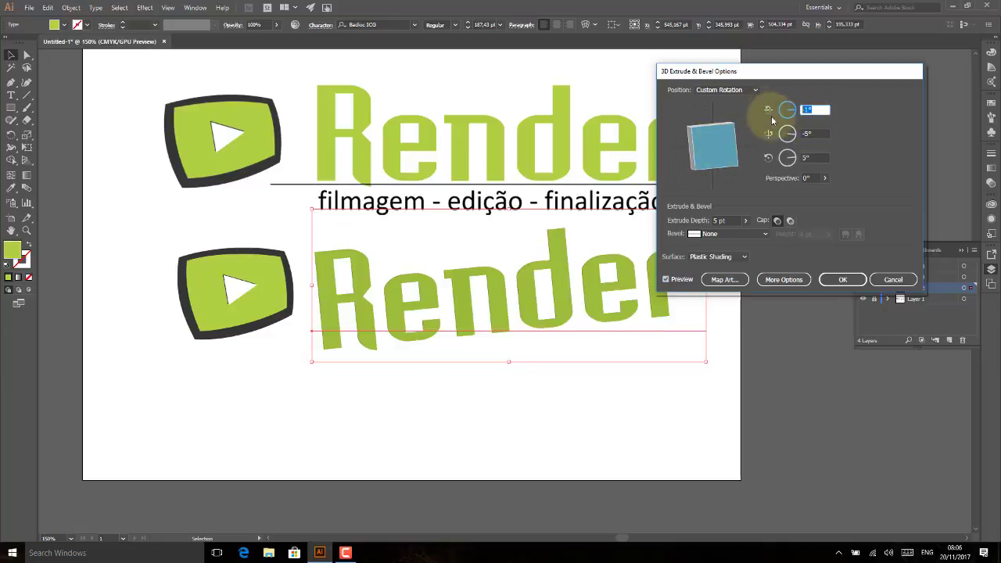
{"action": "double_click", "coordinate": [811, 133]}
{"action": "type", "text": "0"}
{"action": "double_click", "coordinate": [812, 158]}
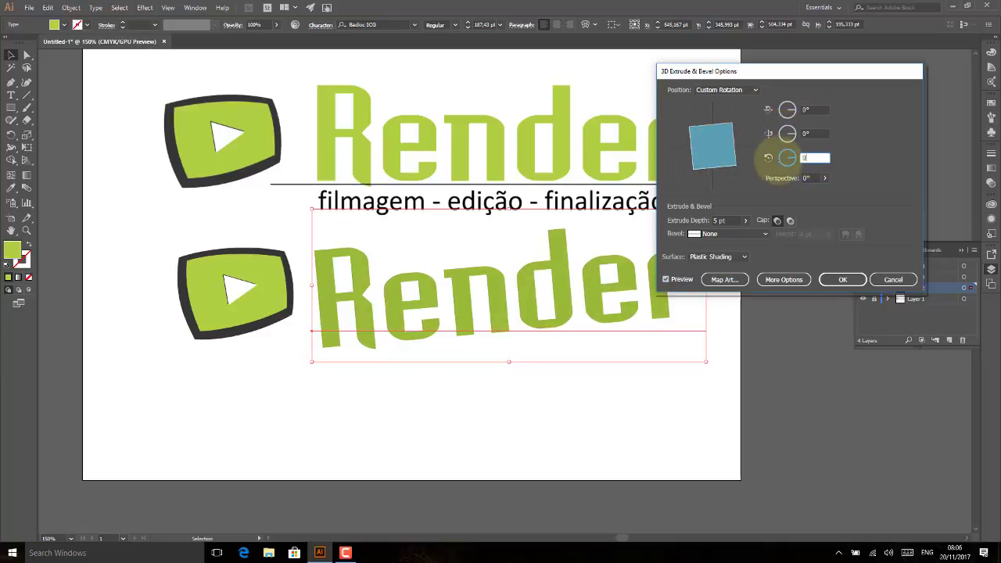
{"action": "type", "text": "0"}
{"action": "double_click", "coordinate": [810, 133]}
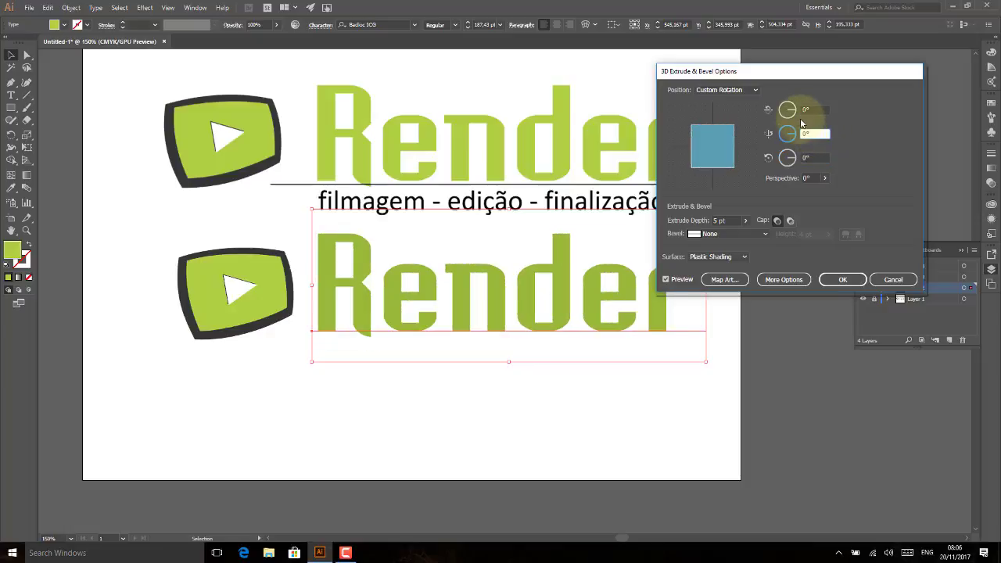
Try first rotation angles of 2°, 5° and -15°, then rotate the preview again.
{"action": "double_click", "coordinate": [806, 110]}
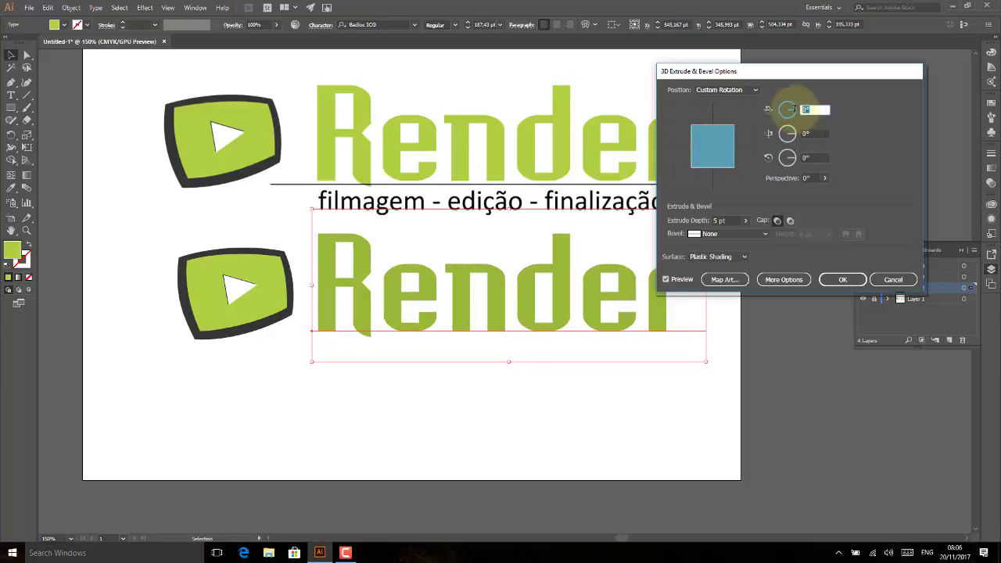
{"action": "type", "text": "2"}
{"action": "double_click", "coordinate": [805, 133]}
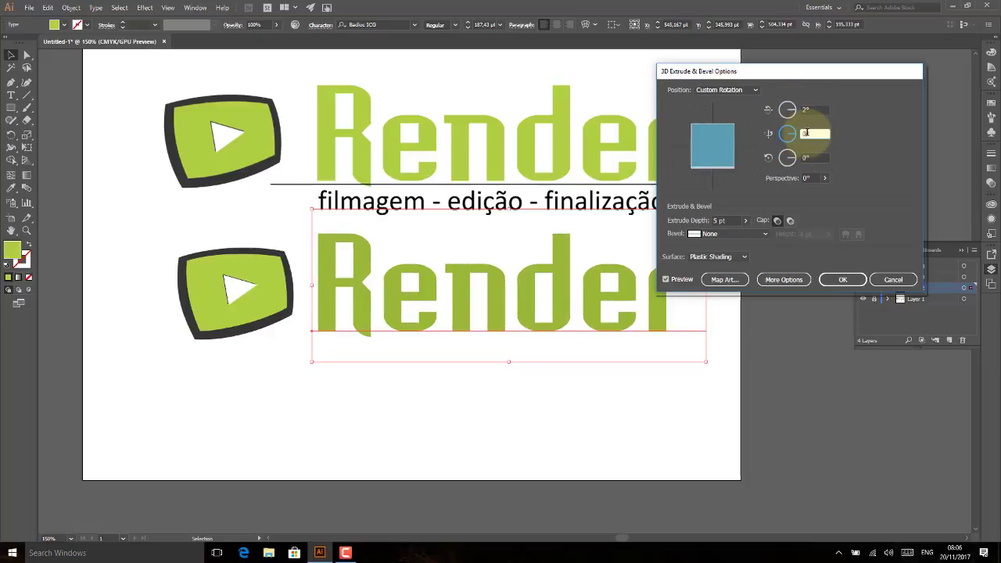
{"action": "double_click", "coordinate": [805, 110]}
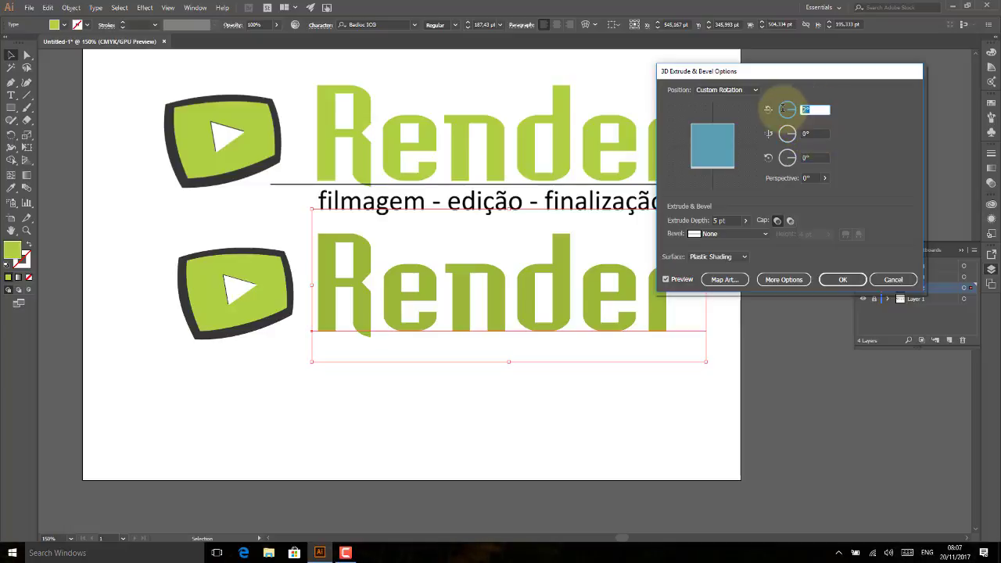
{"action": "type", "text": "5"}
{"action": "double_click", "coordinate": [806, 133]}
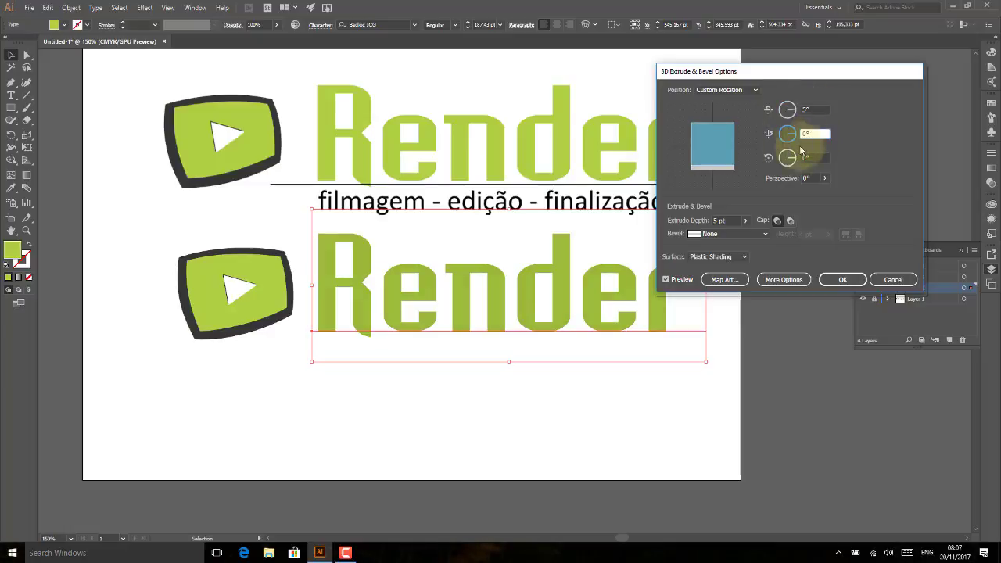
{"action": "left_click", "coordinate": [712, 146]}
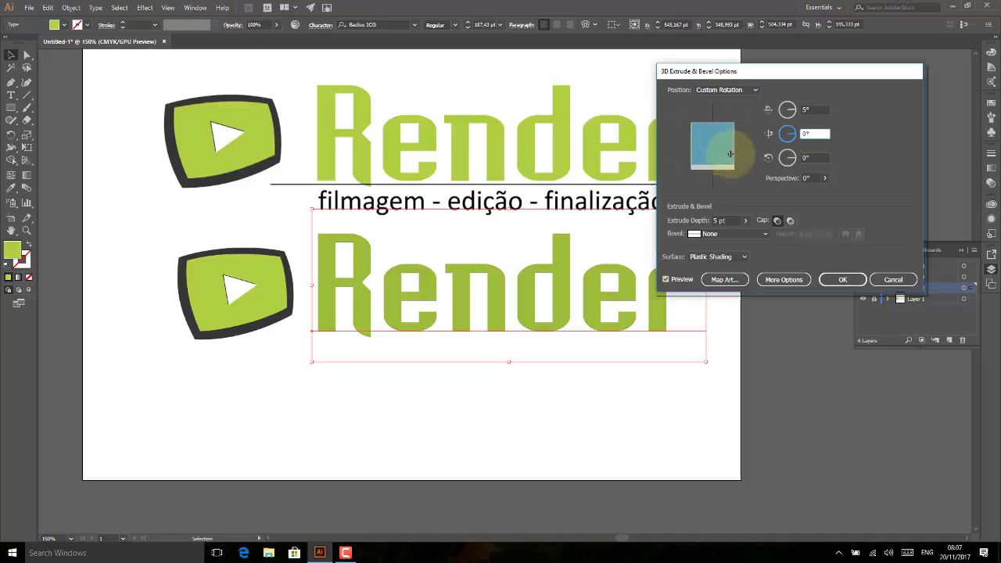
{"action": "left_click", "coordinate": [797, 122]}
{"action": "double_click", "coordinate": [806, 111]}
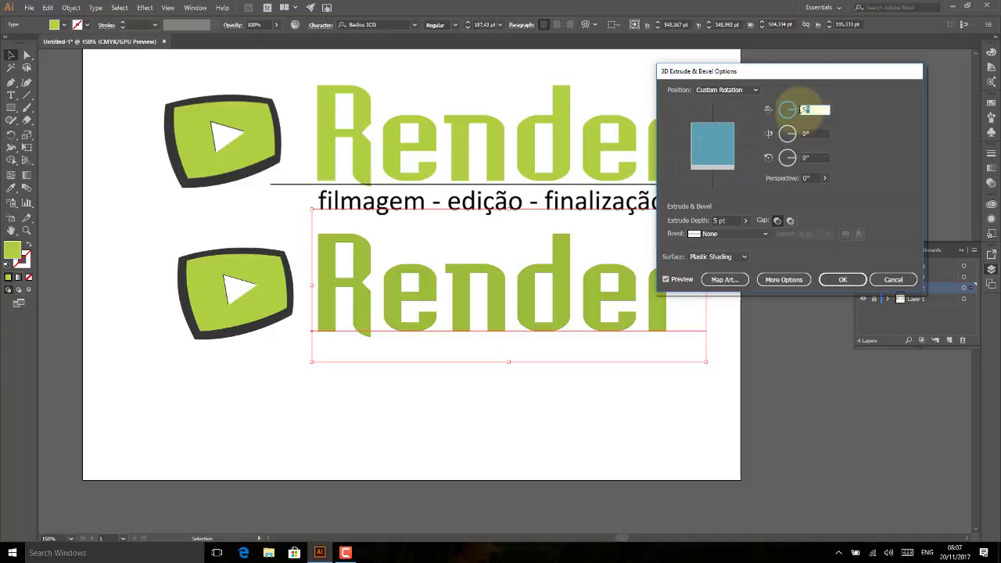
{"action": "type", "text": "-15"}
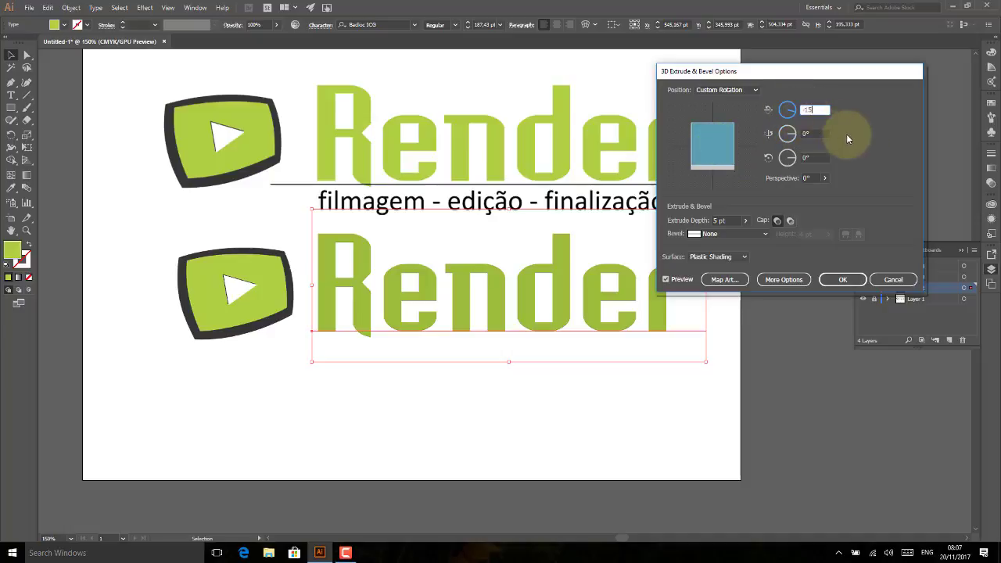
{"action": "key", "text": "Tab"}
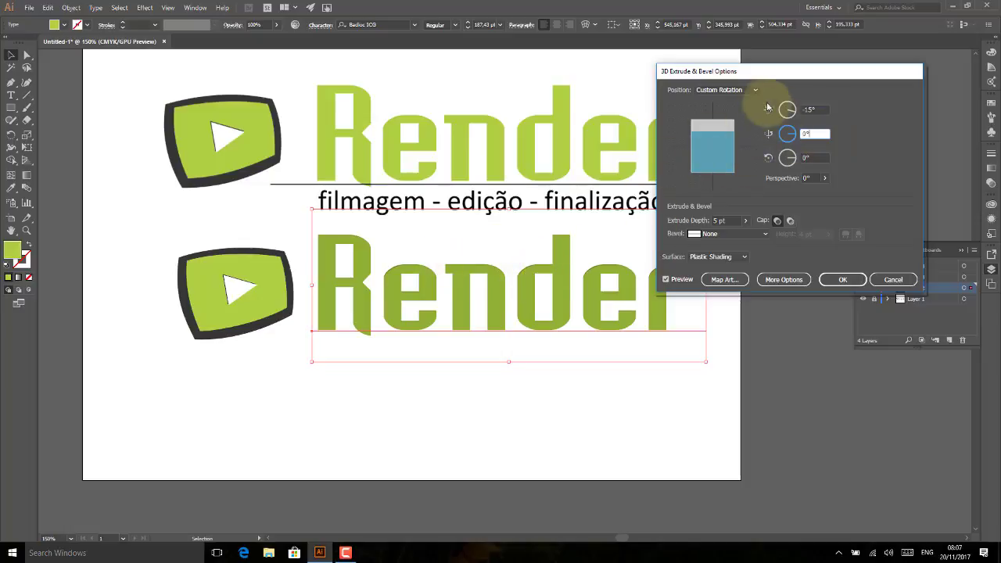
{"action": "mouse_move", "coordinate": [710, 139]}
{"action": "left_mouse_down"}
{"action": "mouse_move", "coordinate": [724, 139]}
{"action": "mouse_move", "coordinate": [713, 145]}
{"action": "left_mouse_up"}
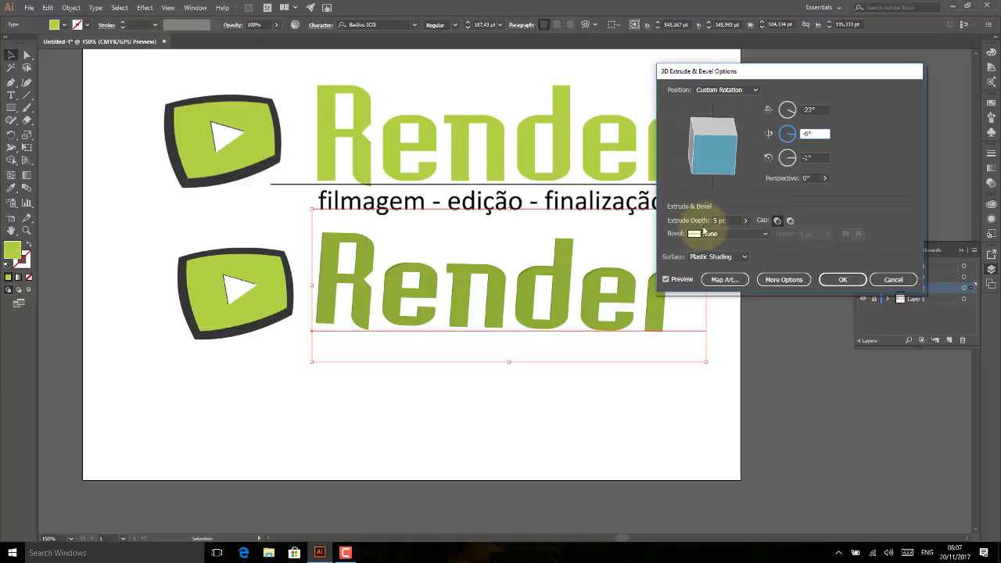
Set the extrude depth to 15 pt and the Y rotation to 0°.
{"action": "double_click", "coordinate": [716, 220]}
{"action": "type", "text": "1"}
{"action": "left_click", "coordinate": [717, 220]}
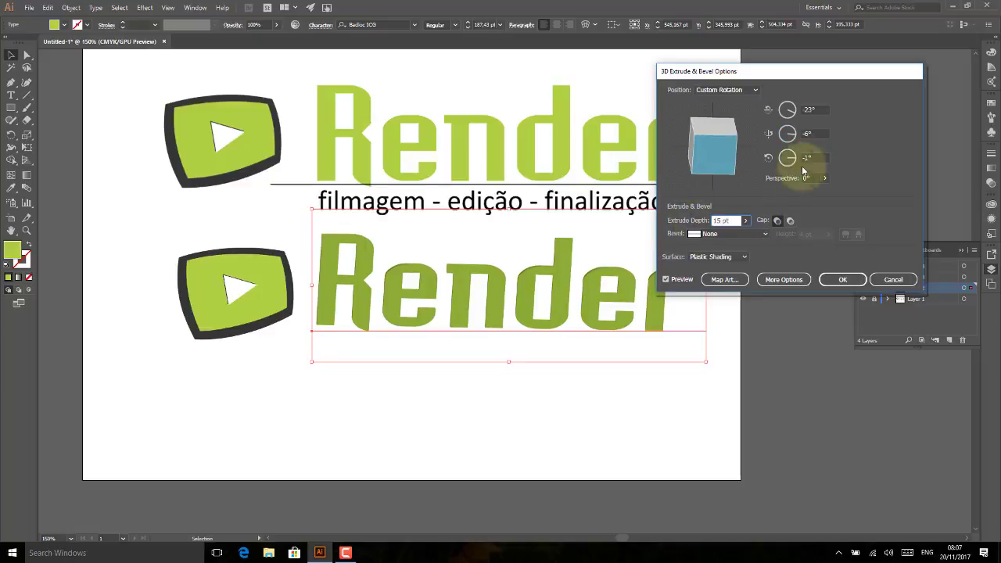
{"action": "left_click", "coordinate": [813, 134]}
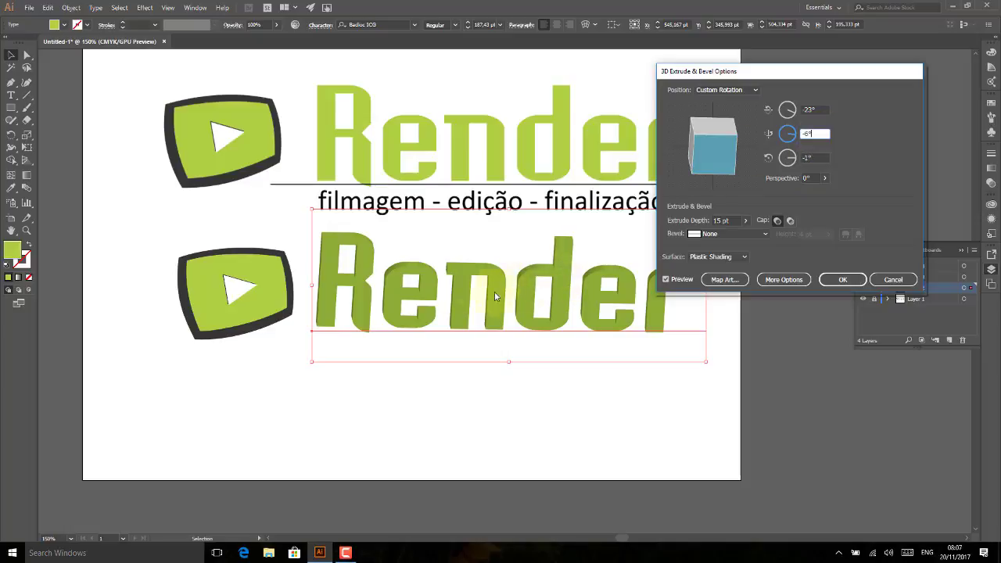
{"action": "left_click", "coordinate": [784, 137]}
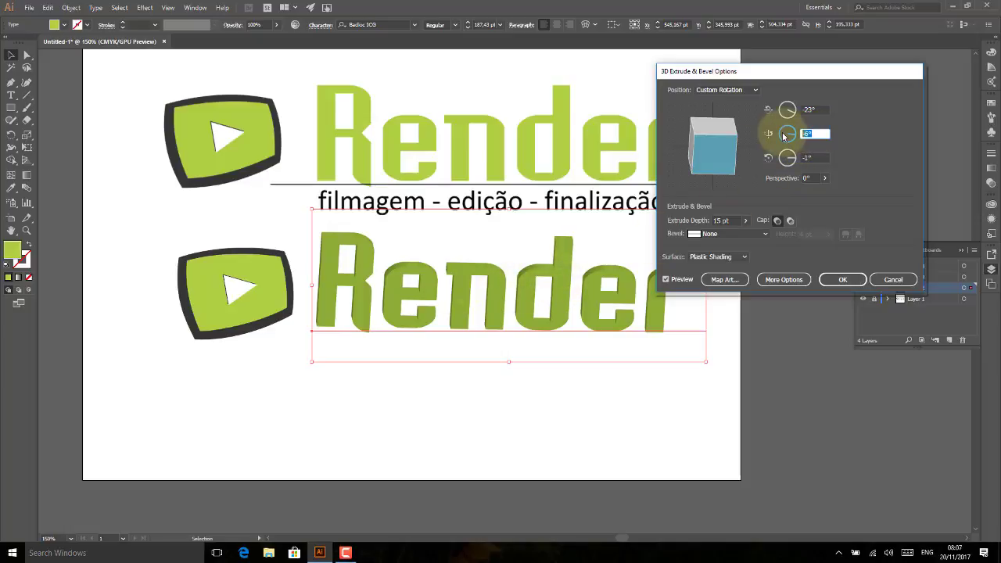
{"action": "type", "text": "0"}
{"action": "left_click", "coordinate": [811, 109]}
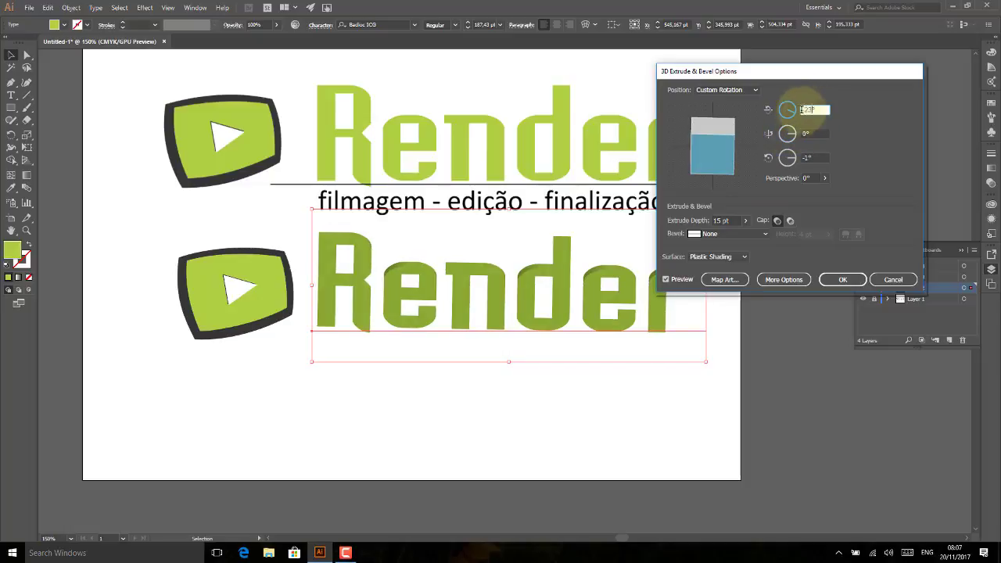
Set the X rotation to 23° and confirm the 3D extrusion.
{"action": "left_click", "coordinate": [792, 112]}
{"action": "type", "text": "23"}
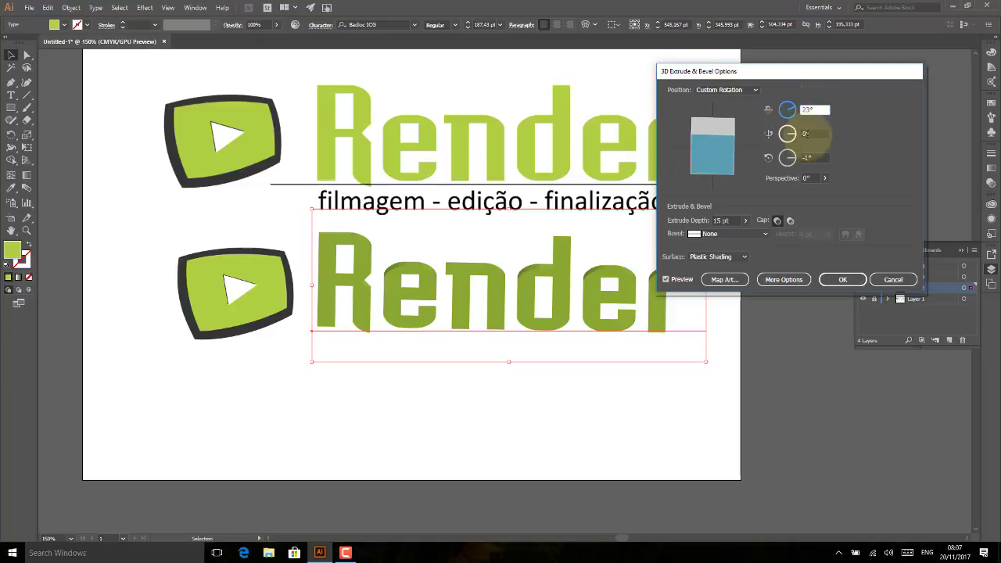
{"action": "left_click", "coordinate": [814, 134]}
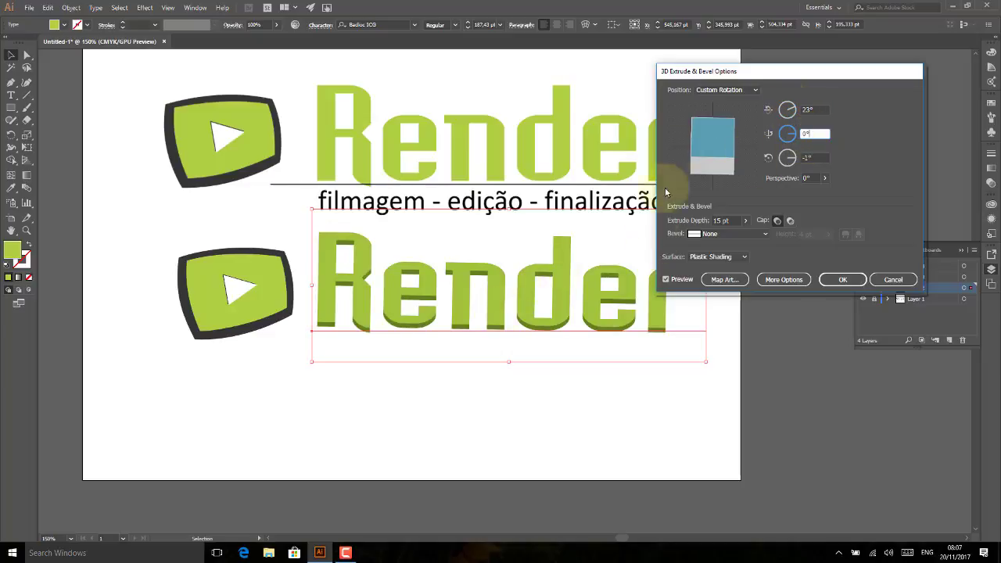
{"action": "left_click_drag", "start_coordinate": [784, 69], "coordinate": [878, 59]}
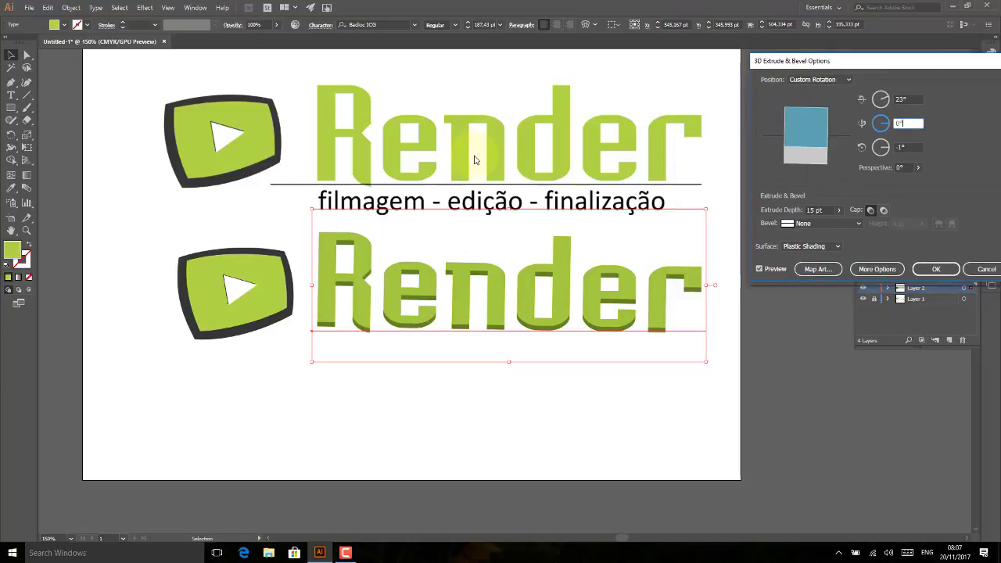
{"action": "left_click", "coordinate": [976, 269]}
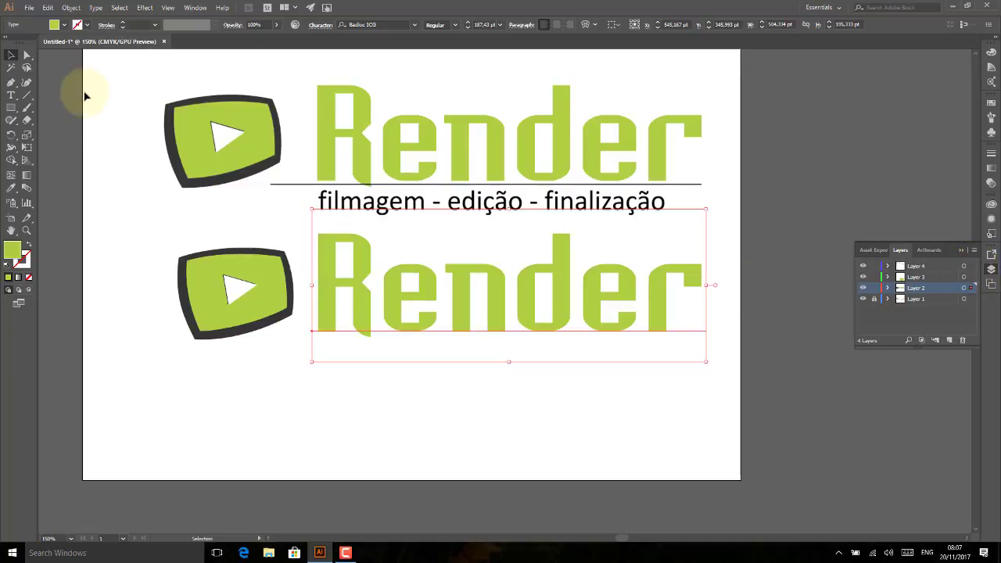
Draw a straight horizontal line beneath the lower Render wordmark.
{"action": "left_click", "coordinate": [69, 106]}
{"action": "left_click", "coordinate": [27, 95]}
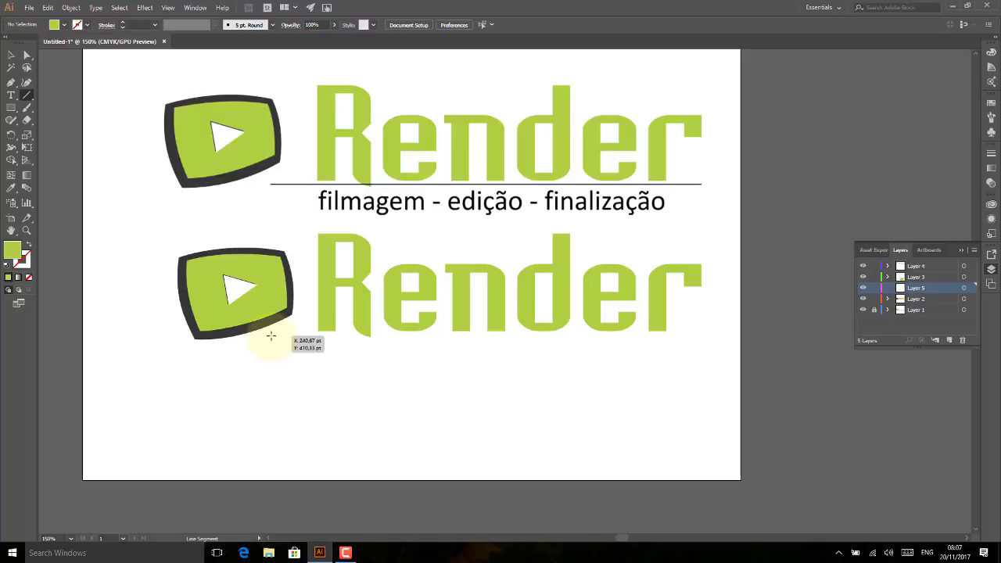
{"action": "left_click_drag", "start_coordinate": [272, 334], "coordinate": [705, 336]}
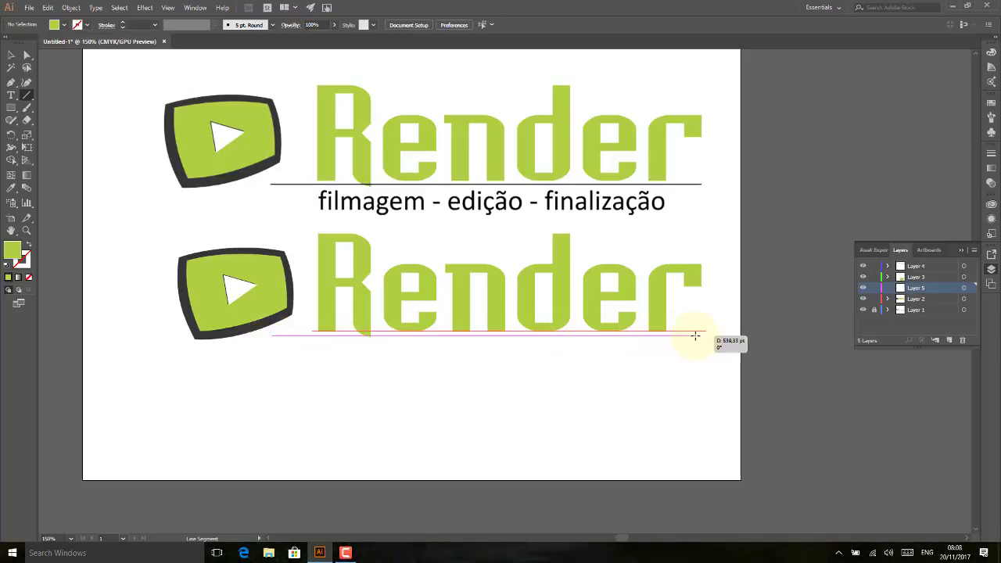
{"action": "left_click_drag", "start_coordinate": [705, 336], "coordinate": [706, 336]}
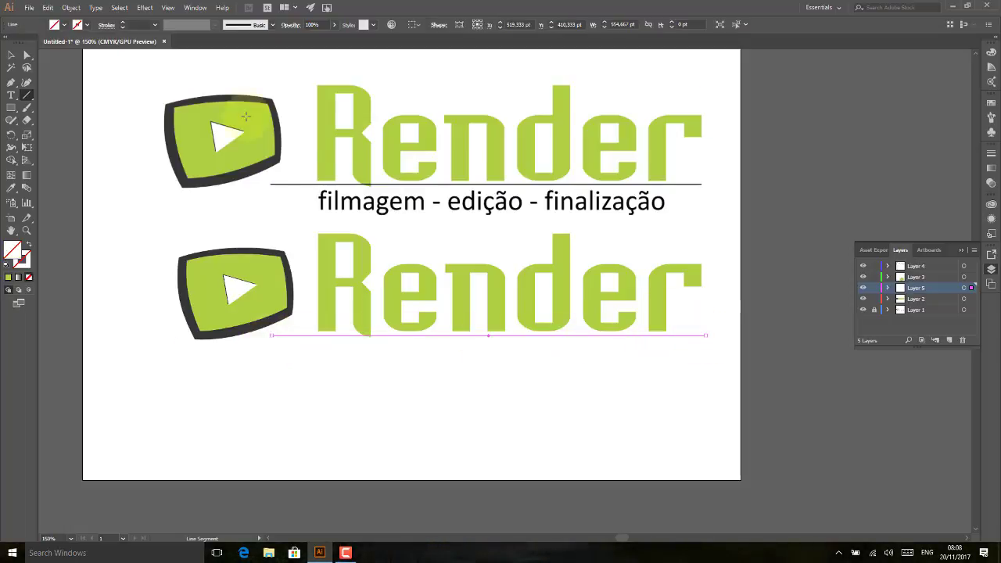
Make the line's stroke black and bring its weight down to 1 pt.
{"action": "left_click", "coordinate": [84, 25]}
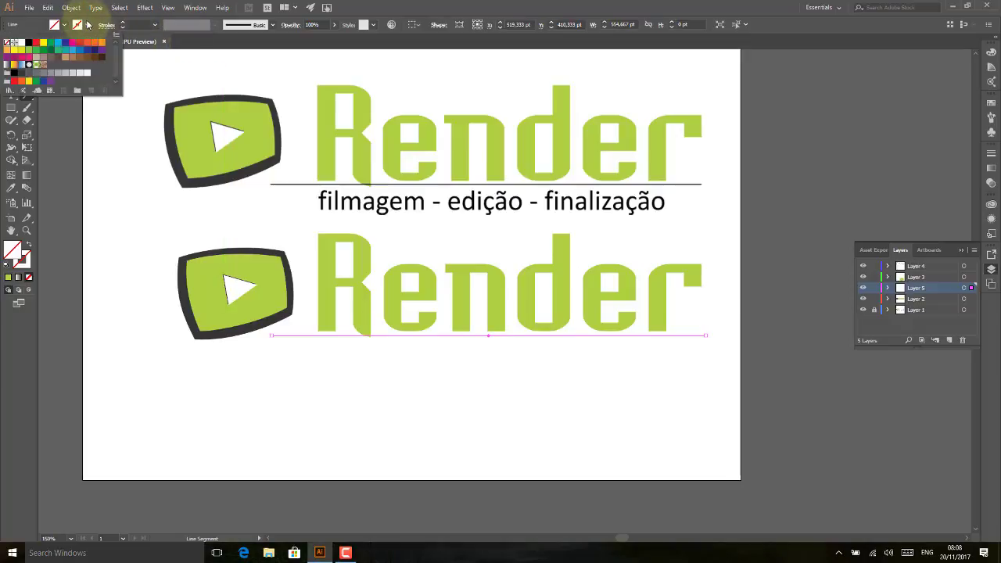
{"action": "left_click", "coordinate": [21, 42]}
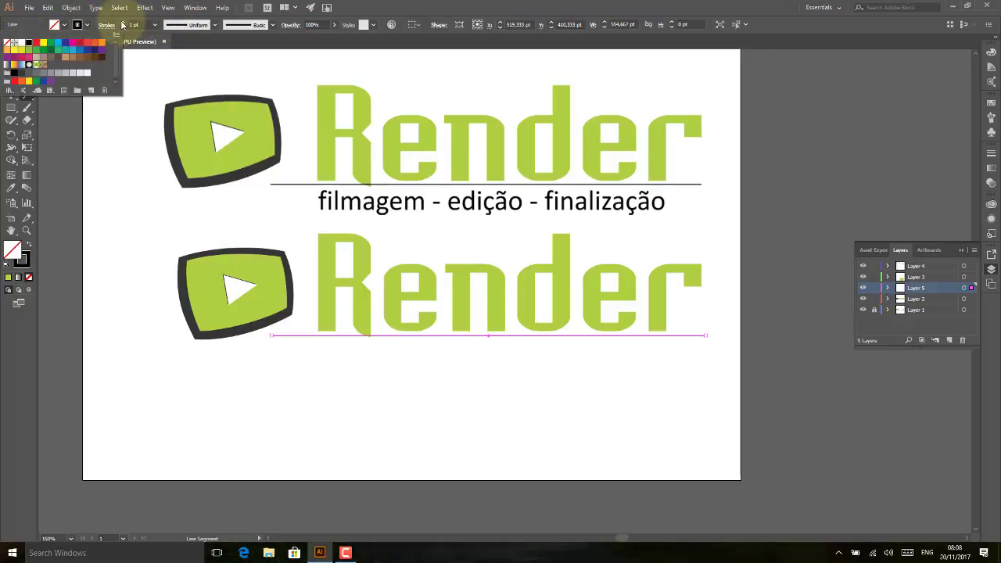
{"action": "left_click", "coordinate": [121, 24]}
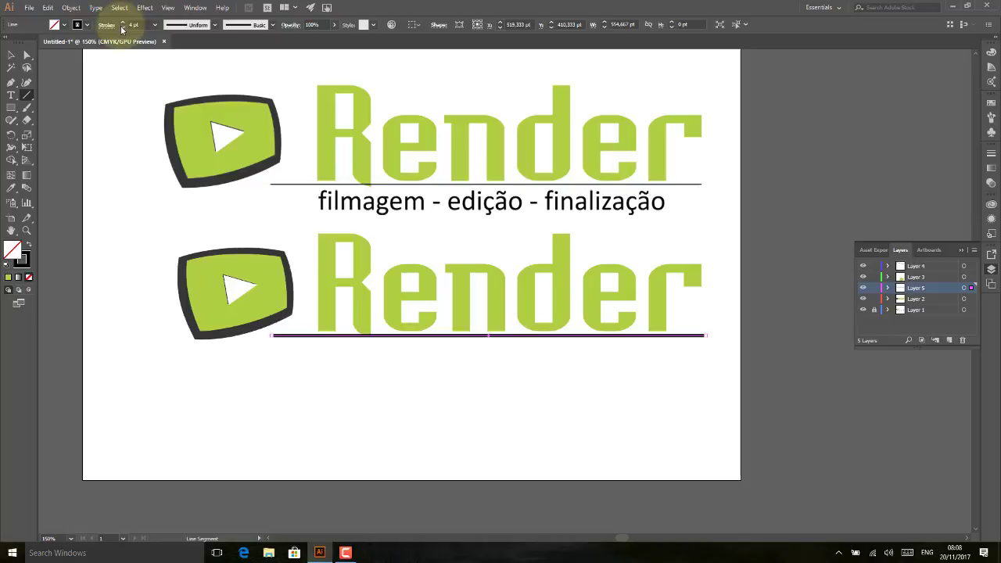
{"action": "left_click", "coordinate": [122, 29]}
{"action": "left_click", "coordinate": [122, 29]}
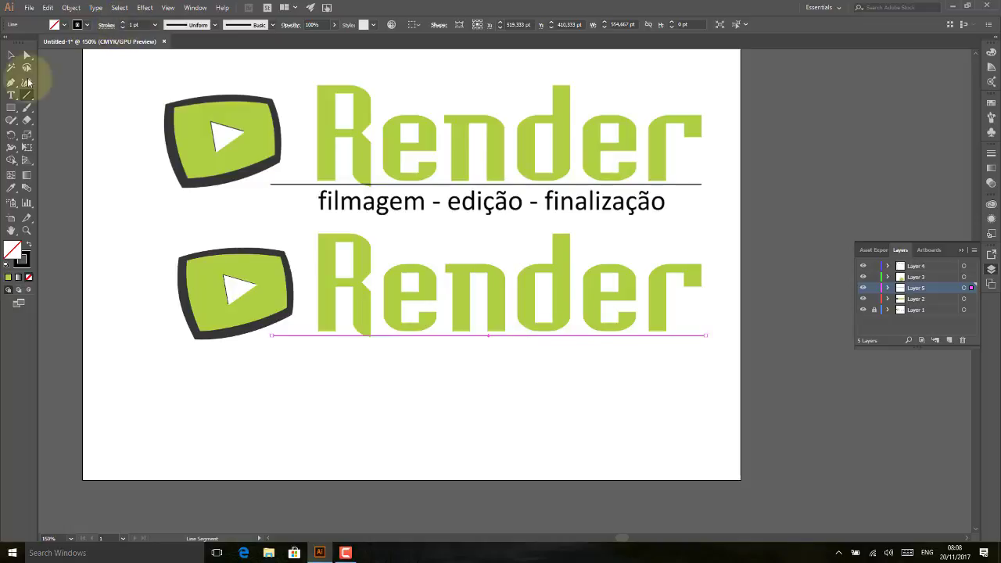
Reposition the underline under the lower Render, set its stroke to 2 pt, and deselect.
{"action": "left_click", "coordinate": [11, 55]}
{"action": "left_click", "coordinate": [57, 67]}
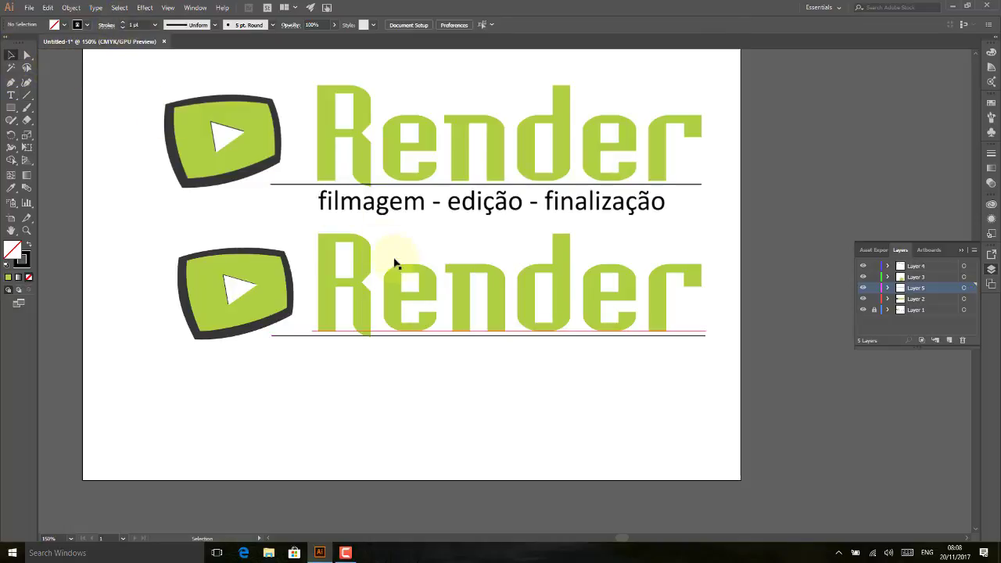
{"action": "left_click", "coordinate": [385, 337]}
{"action": "left_click_drag", "start_coordinate": [386, 339], "coordinate": [514, 334]}
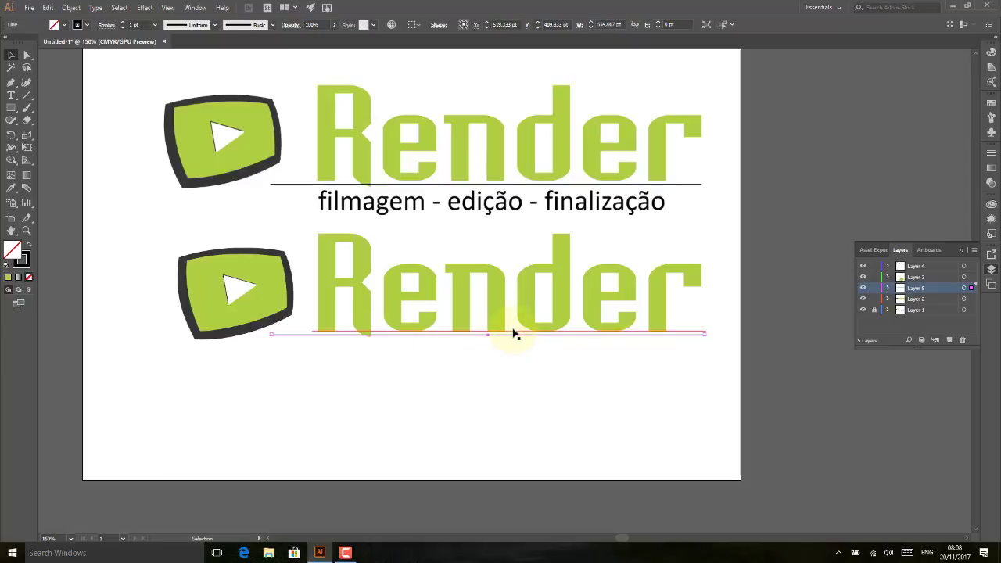
{"action": "left_click", "coordinate": [123, 25]}
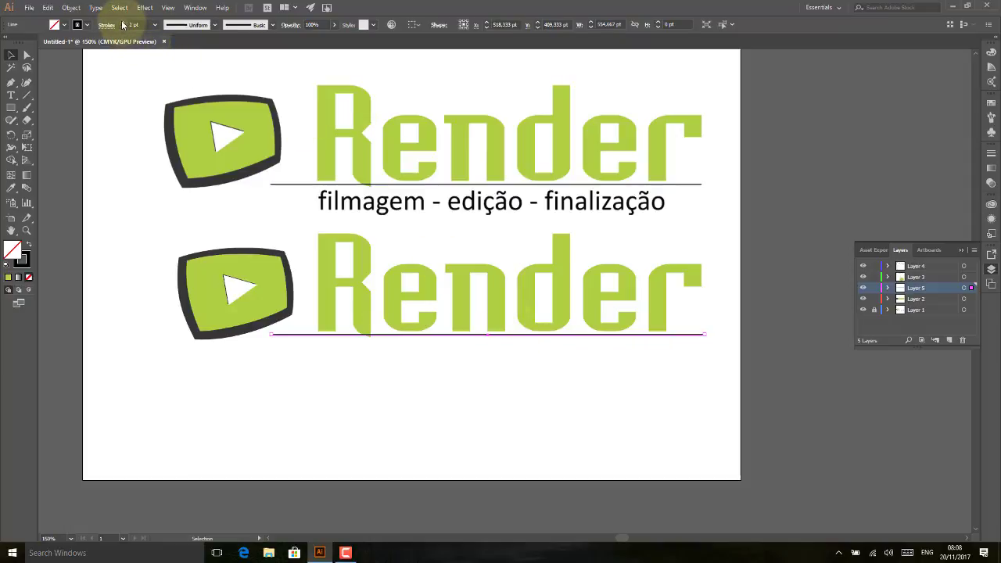
{"action": "left_click", "coordinate": [223, 368]}
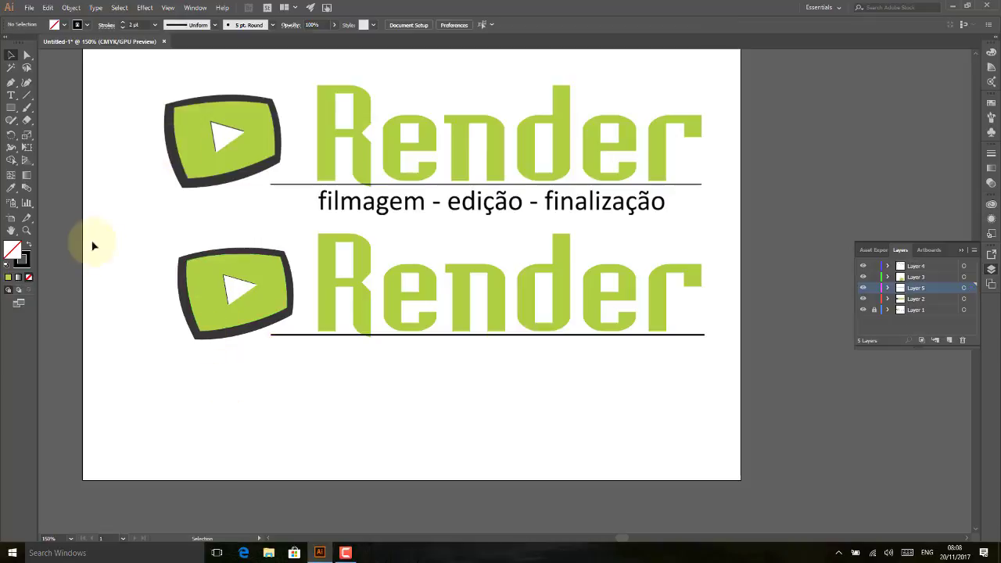
{"action": "left_click", "coordinate": [12, 95]}
Type 'filmagem - edição - finalização' below the logo, using Portuguese keyboard input for accents.
{"action": "left_click", "coordinate": [330, 371]}
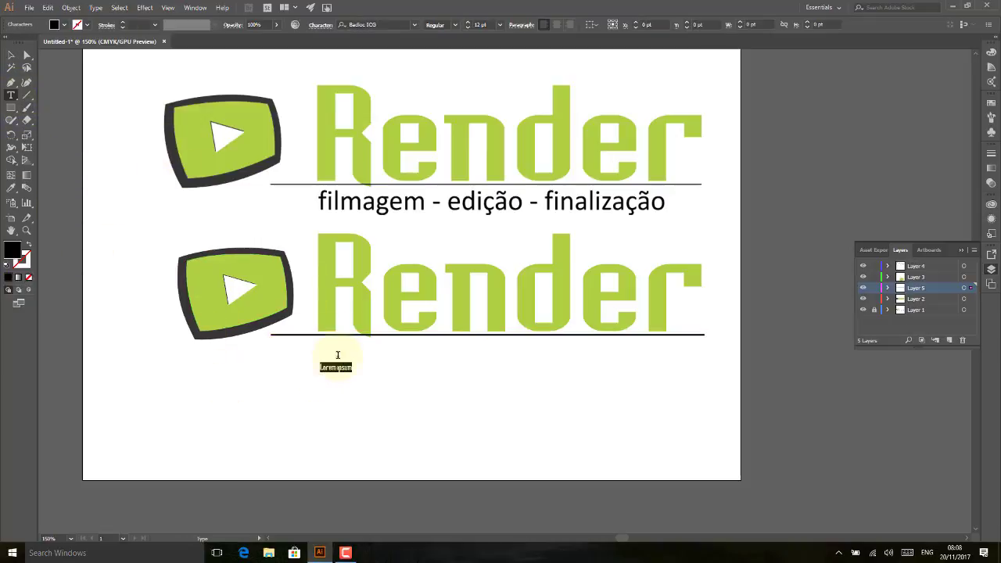
{"action": "type", "text": "filmagem - edi"}
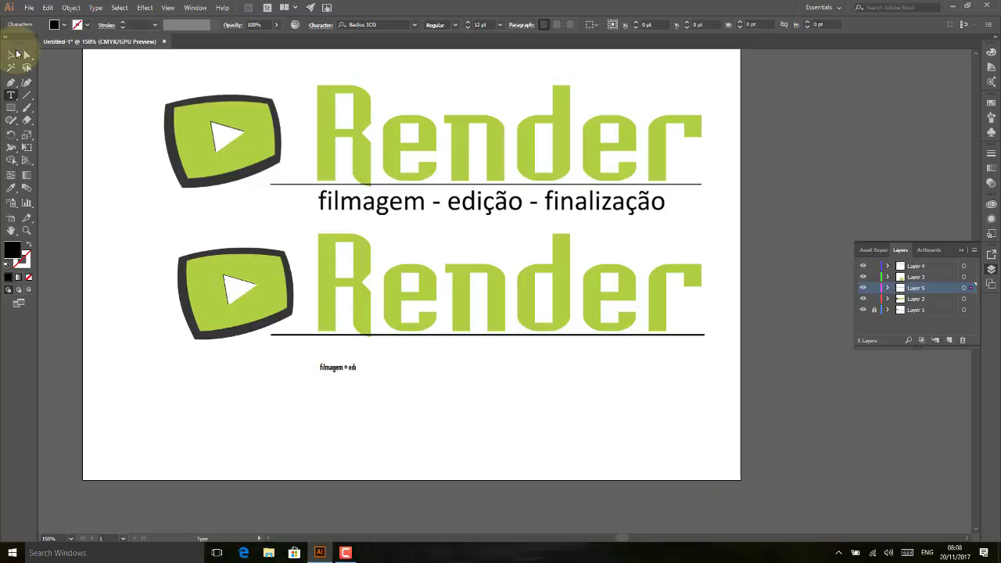
{"action": "left_click", "coordinate": [11, 55]}
{"action": "left_click", "coordinate": [925, 553]}
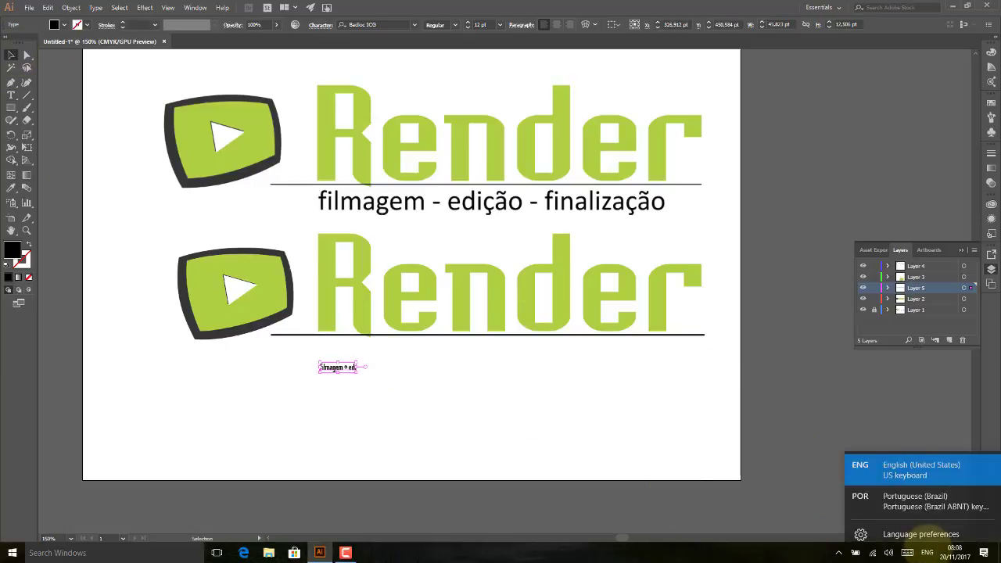
{"action": "left_click", "coordinate": [909, 504]}
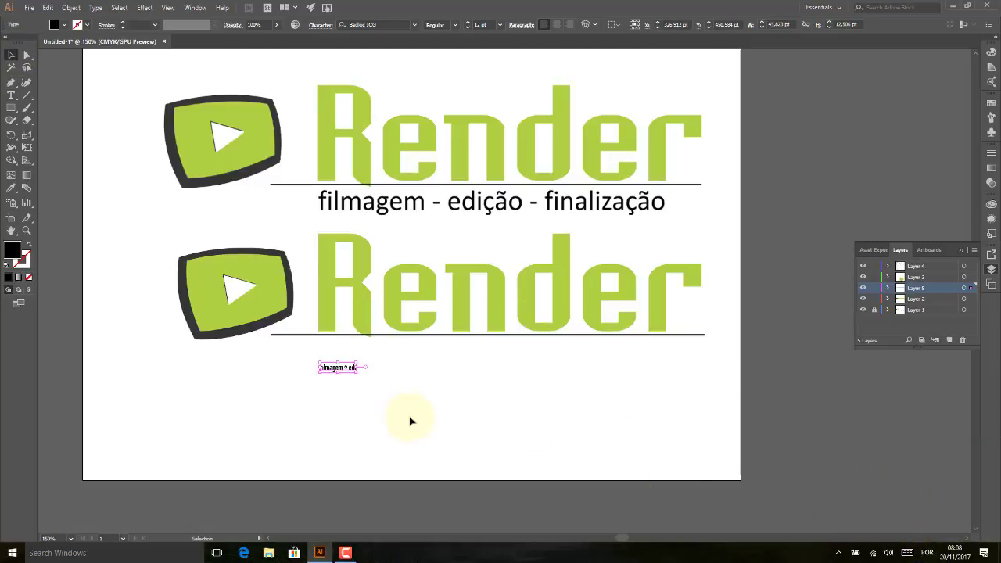
{"action": "left_click", "coordinate": [11, 95]}
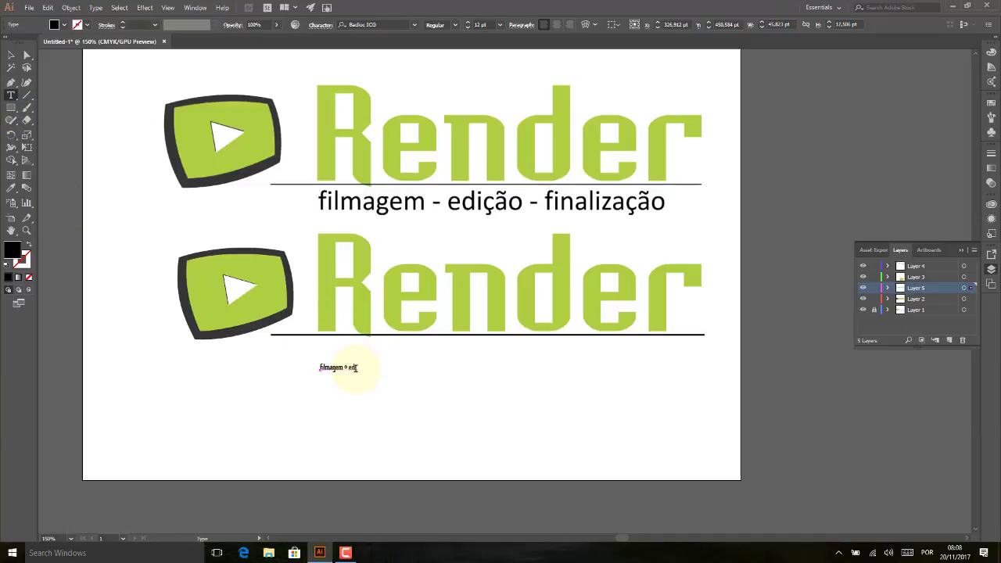
{"action": "left_click", "coordinate": [357, 368]}
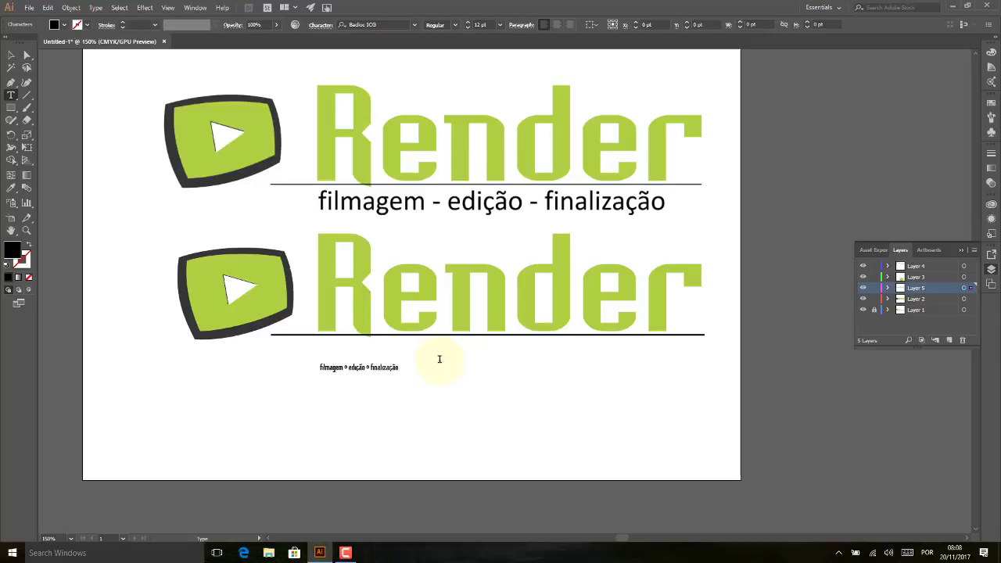
{"action": "left_click", "coordinate": [11, 55]}
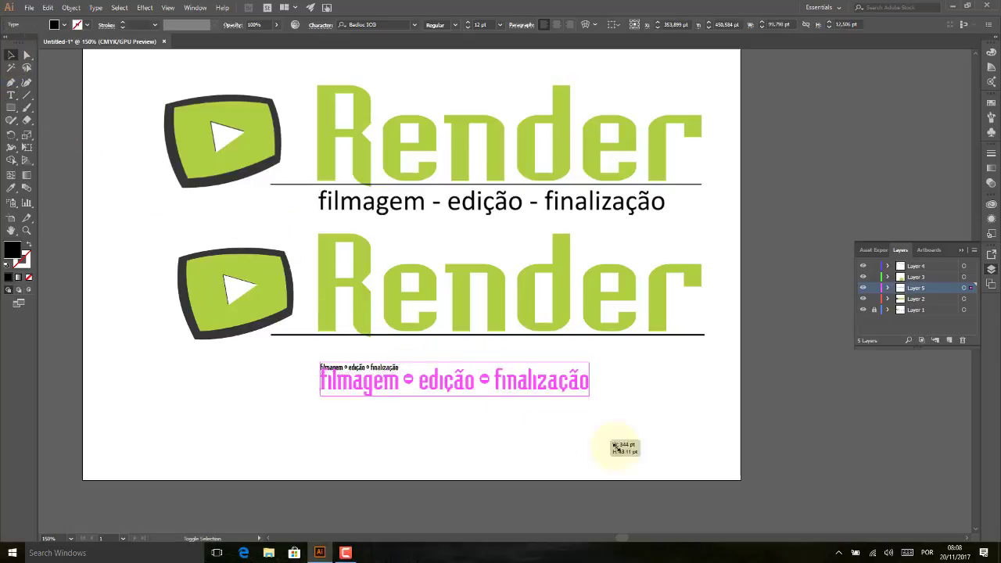
Set the tagline in Myriad Pro, scale it to match the original, and place it under the underline.
{"action": "left_click_drag", "start_coordinate": [400, 372], "coordinate": [666, 454]}
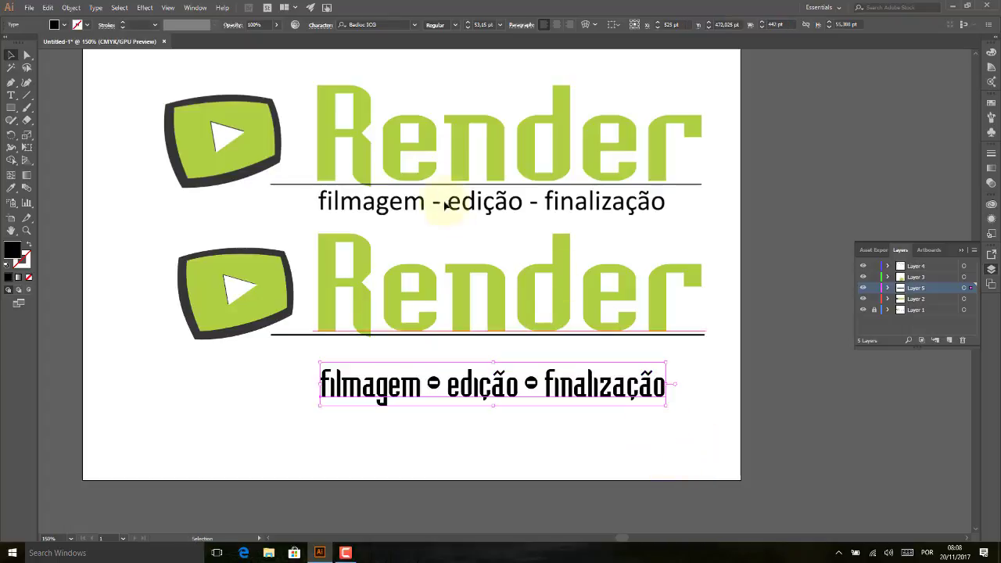
{"action": "left_click", "coordinate": [413, 25]}
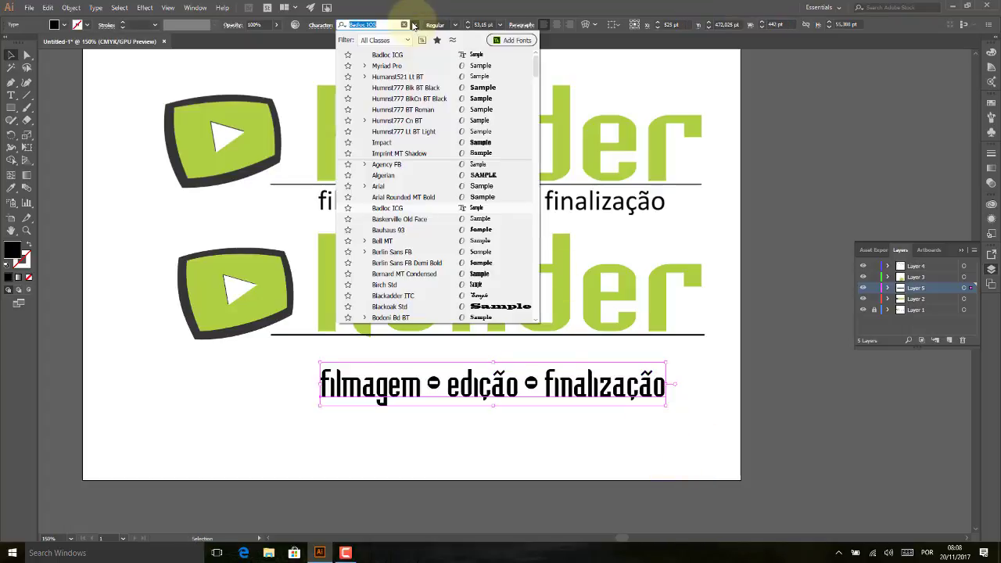
{"action": "left_click", "coordinate": [504, 72]}
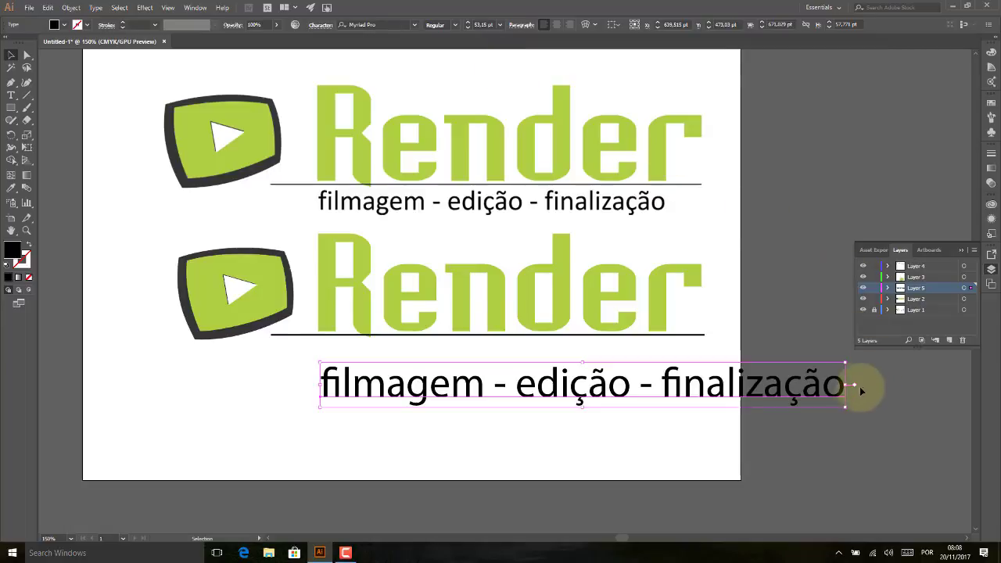
{"action": "left_click_drag", "start_coordinate": [844, 407], "coordinate": [681, 395]}
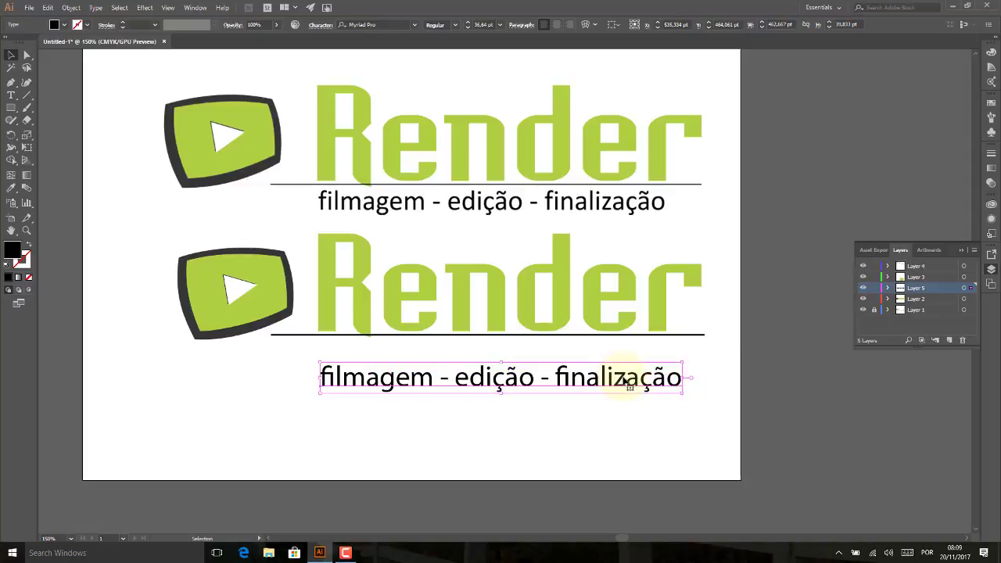
{"action": "left_click_drag", "start_coordinate": [623, 383], "coordinate": [621, 206]}
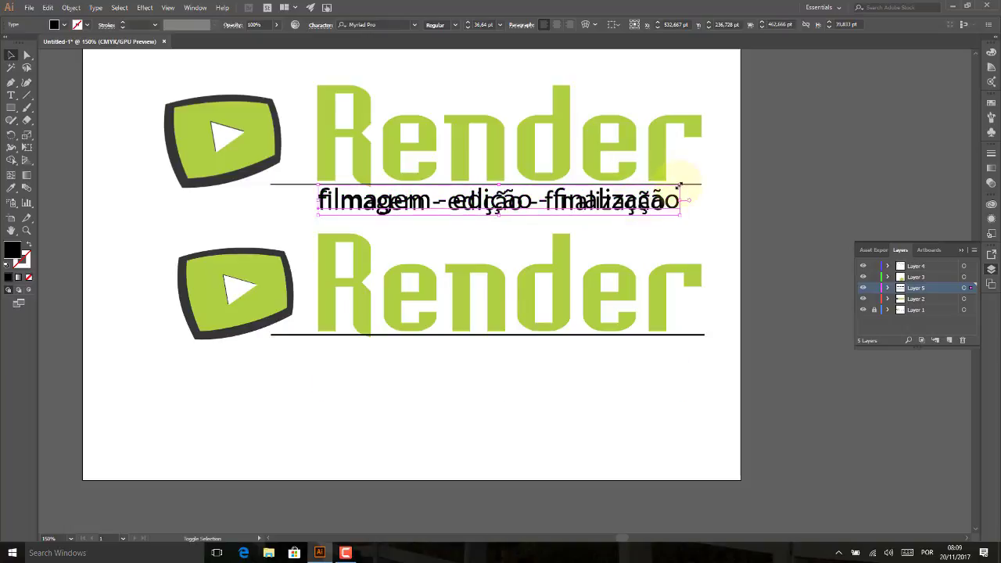
{"action": "left_click_drag", "start_coordinate": [679, 186], "coordinate": [673, 191]}
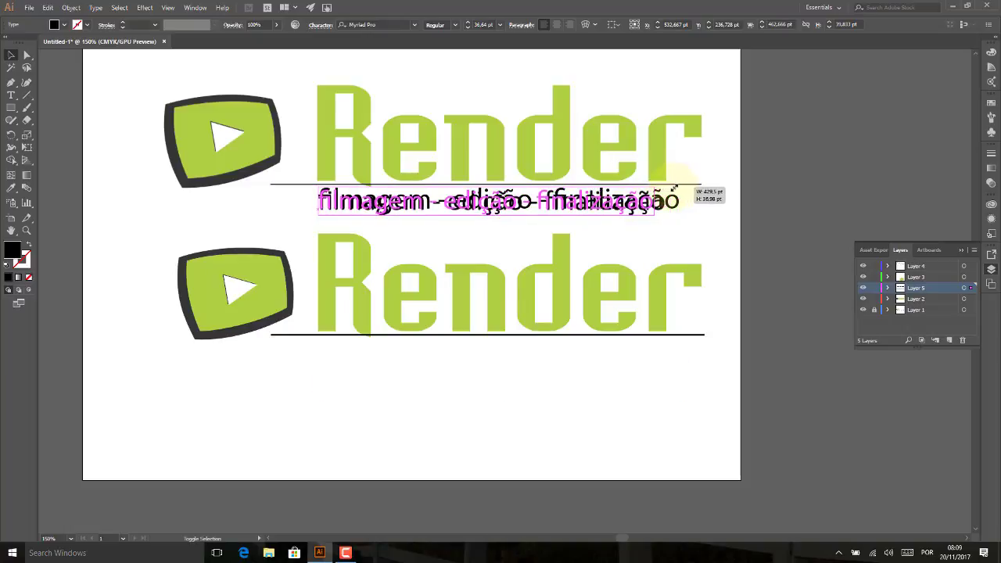
{"action": "mouse_move", "coordinate": [673, 190]}
{"action": "left_mouse_down"}
{"action": "mouse_move", "coordinate": [619, 192]}
{"action": "mouse_move", "coordinate": [667, 183]}
{"action": "left_mouse_up"}
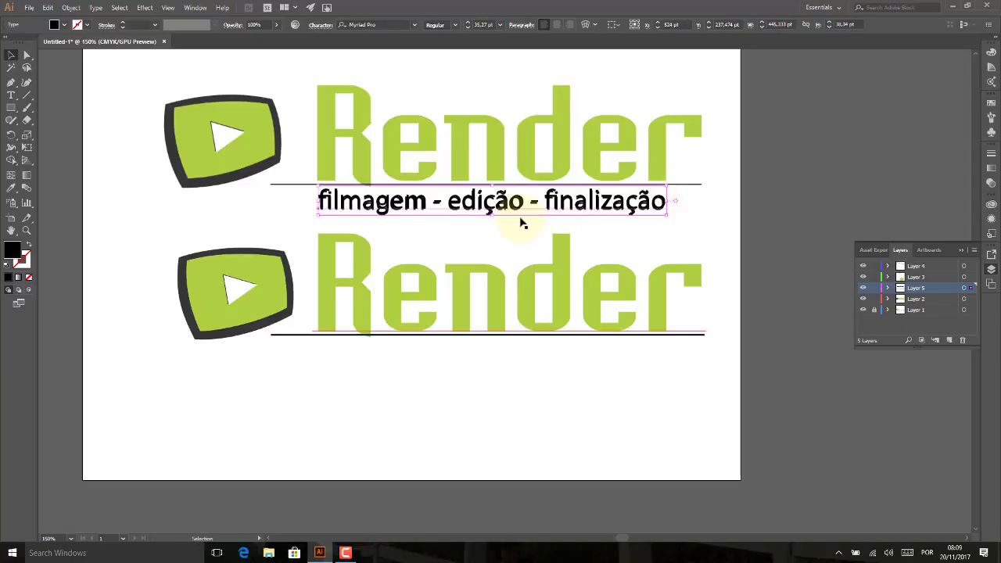
{"action": "mouse_move", "coordinate": [509, 214]}
{"action": "left_mouse_down"}
{"action": "mouse_move", "coordinate": [519, 227]}
{"action": "mouse_move", "coordinate": [531, 359]}
{"action": "left_mouse_up"}
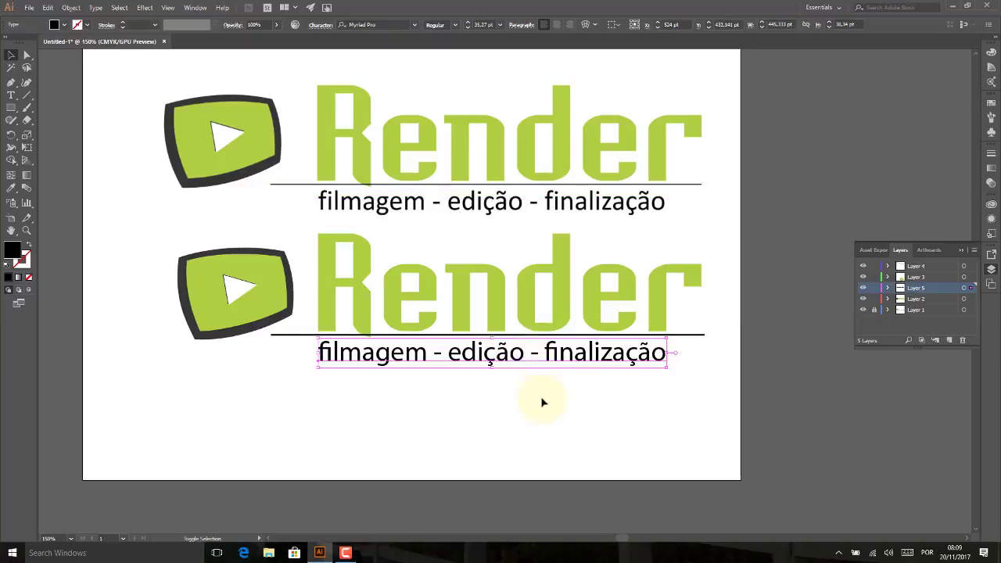
Hide Layer 1's reference logo, move the rebuilt logo up-left, and deselect it.
{"action": "left_click", "coordinate": [543, 407]}
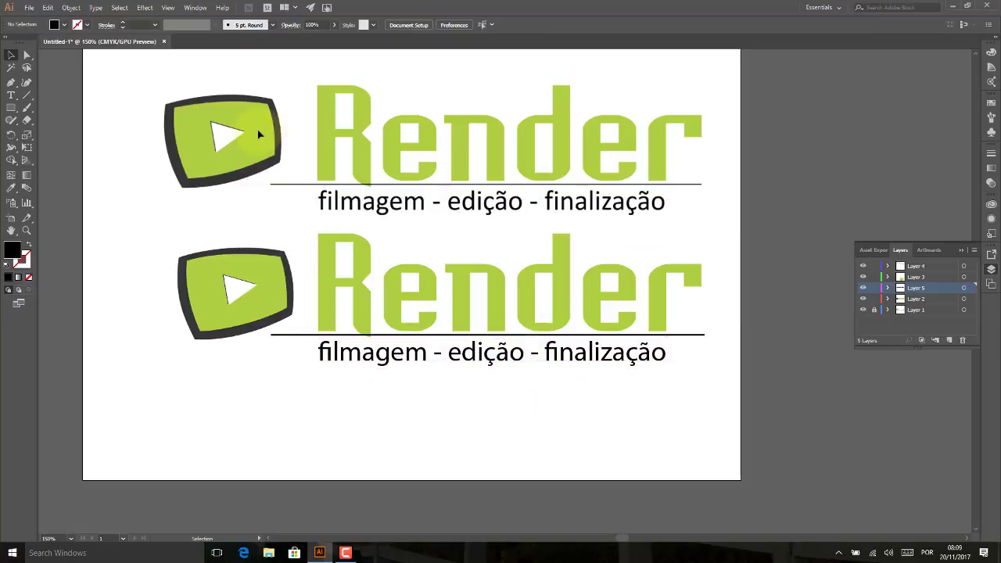
{"action": "left_click", "coordinate": [863, 310]}
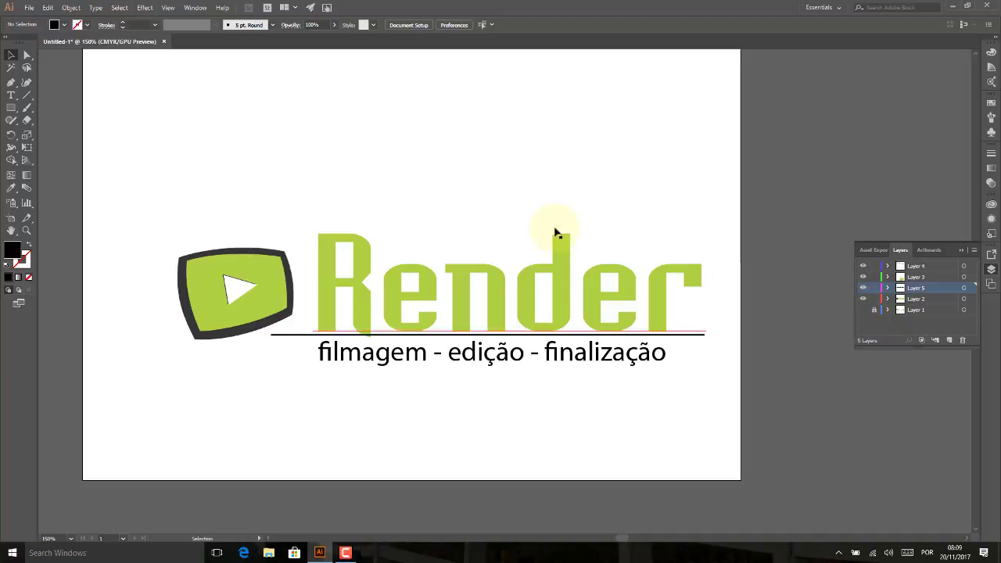
{"action": "left_click_drag", "start_coordinate": [126, 164], "coordinate": [757, 429]}
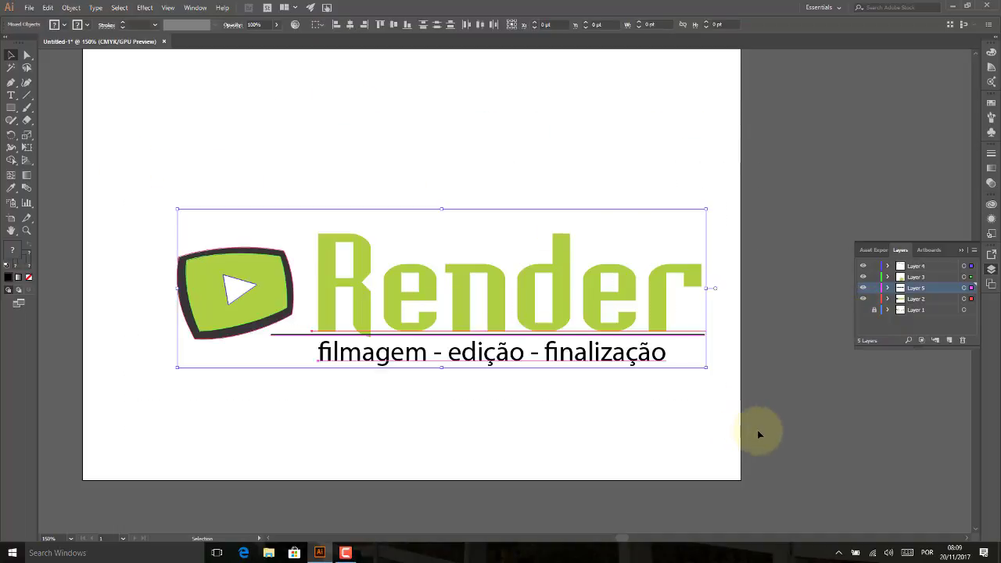
{"action": "left_click_drag", "start_coordinate": [564, 302], "coordinate": [545, 243]}
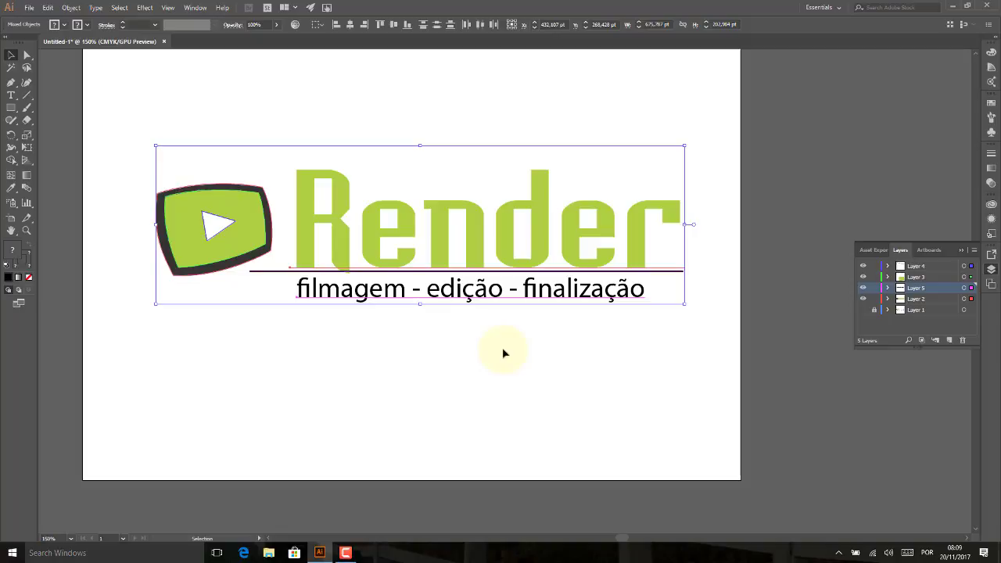
{"action": "key", "text": "a"}
{"action": "key", "text": "v"}
{"action": "left_click", "coordinate": [352, 99]}
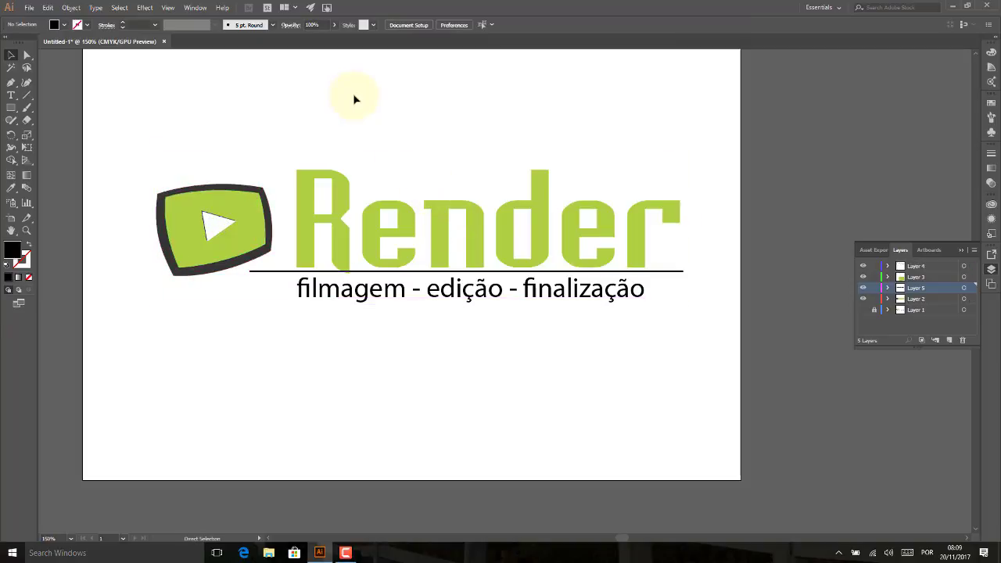